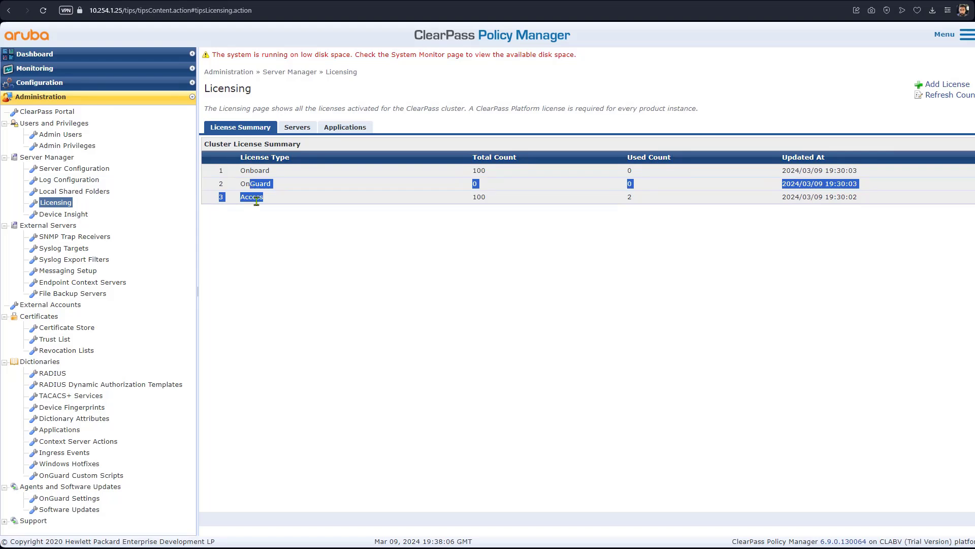
Step: Clear the table selection on the Licensing page
click(279, 237)
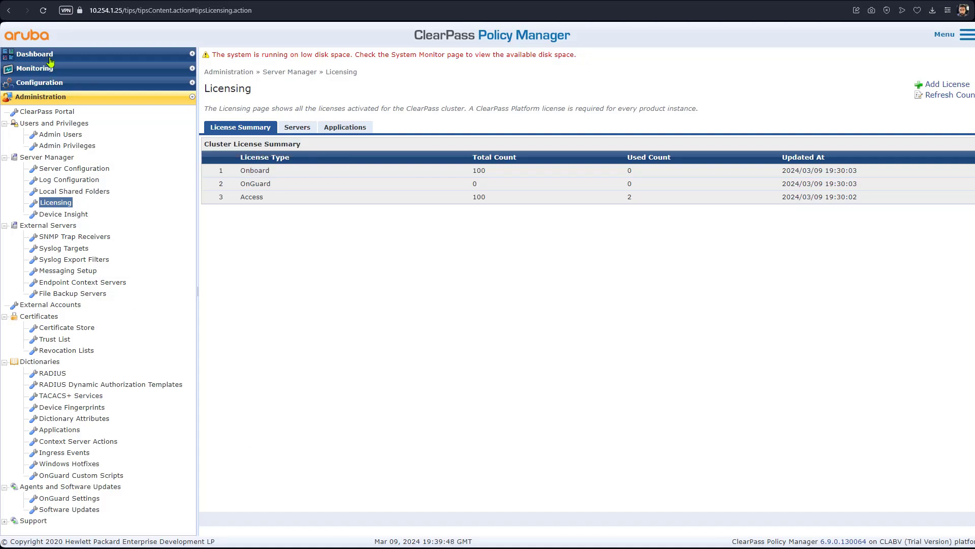
Step: Switch to ClearPass Onboard and open a new form under Certificate Authorities
click(970, 40)
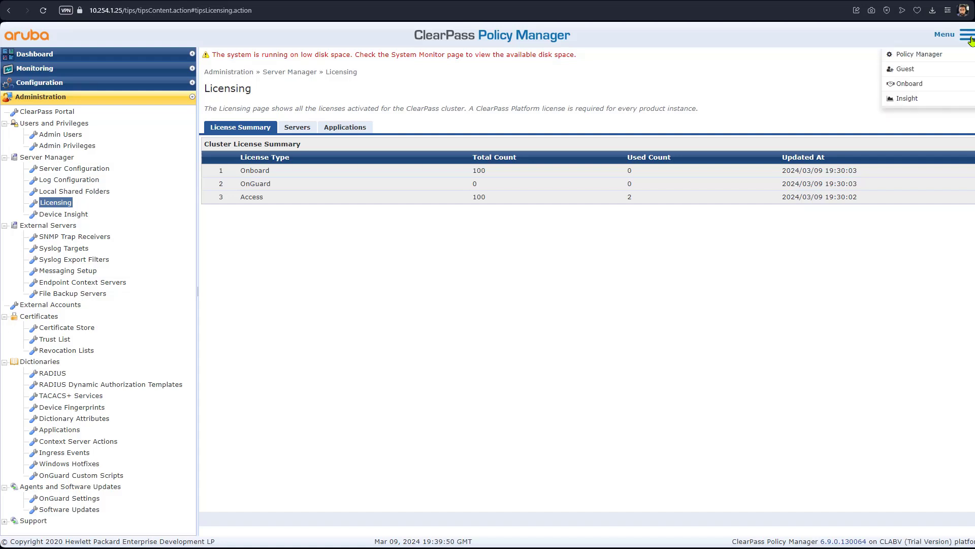
click(916, 85)
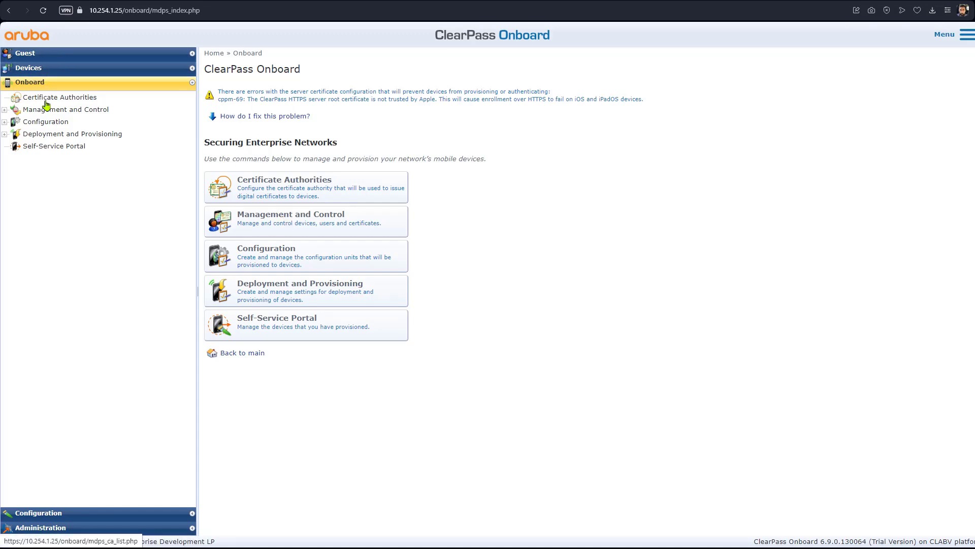
click(45, 101)
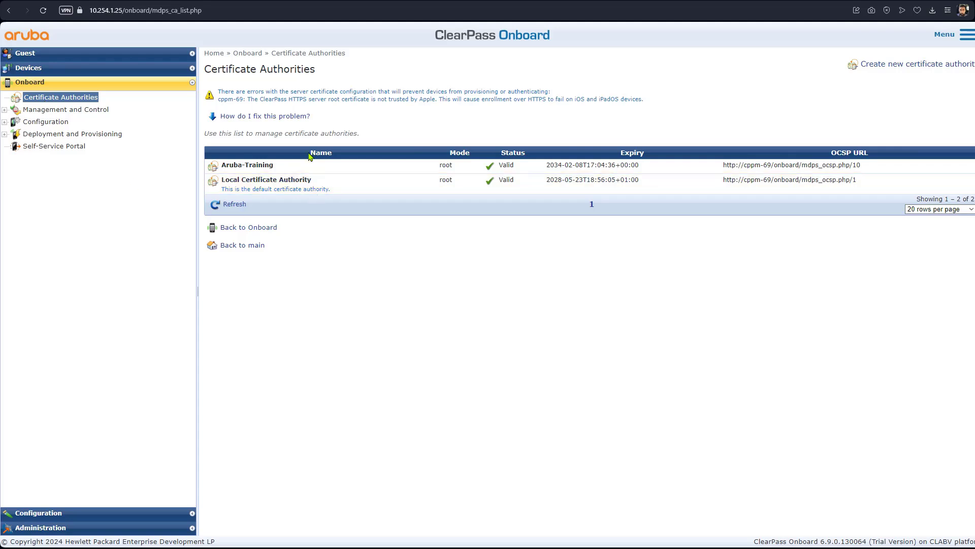
click(939, 68)
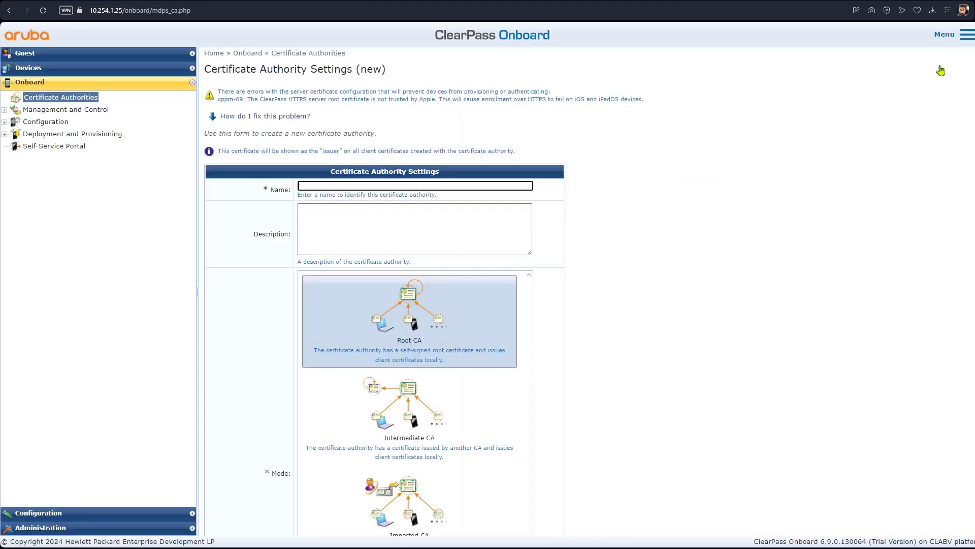
Step: Name the authority 'My Certificate Authority' and keep it a self-signed root CA
click(392, 239)
text(My C)
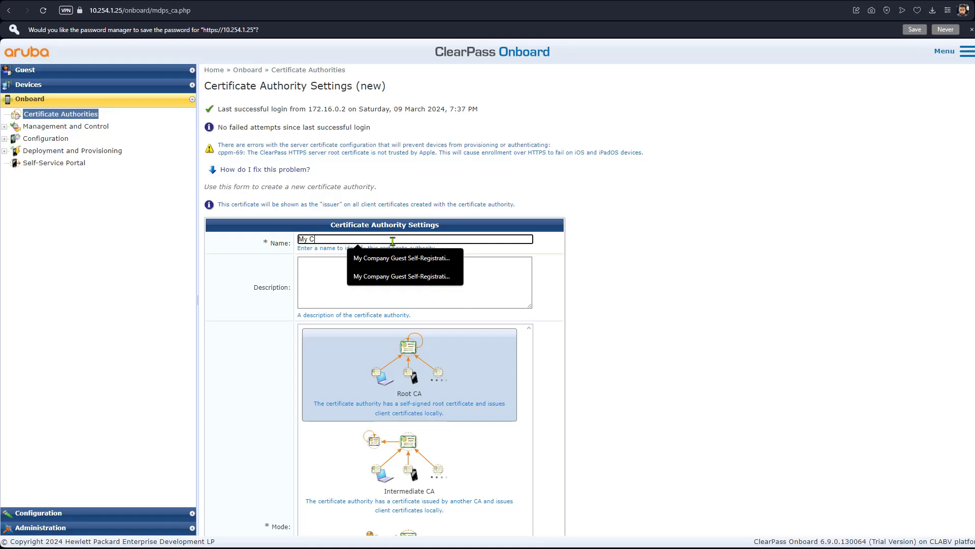
text(ert)
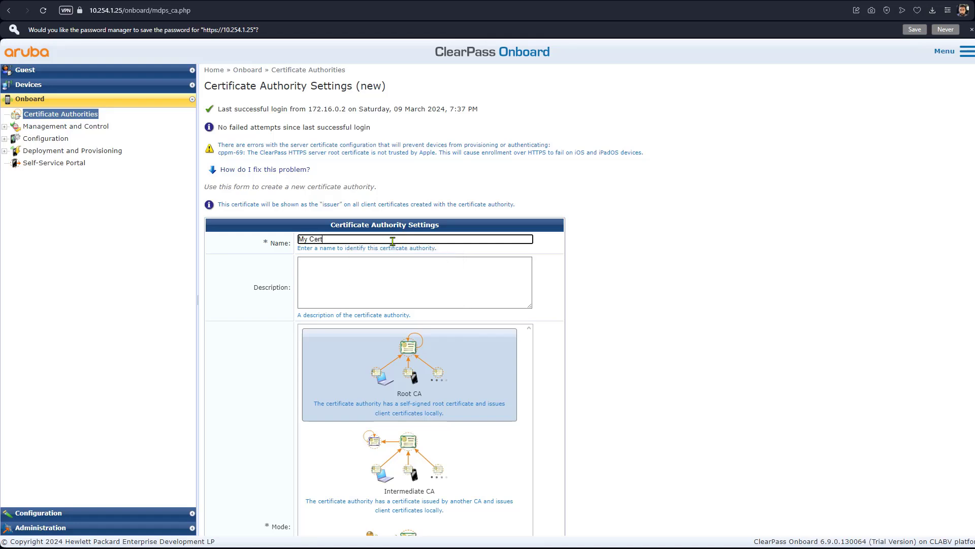
text(ificate Aut)
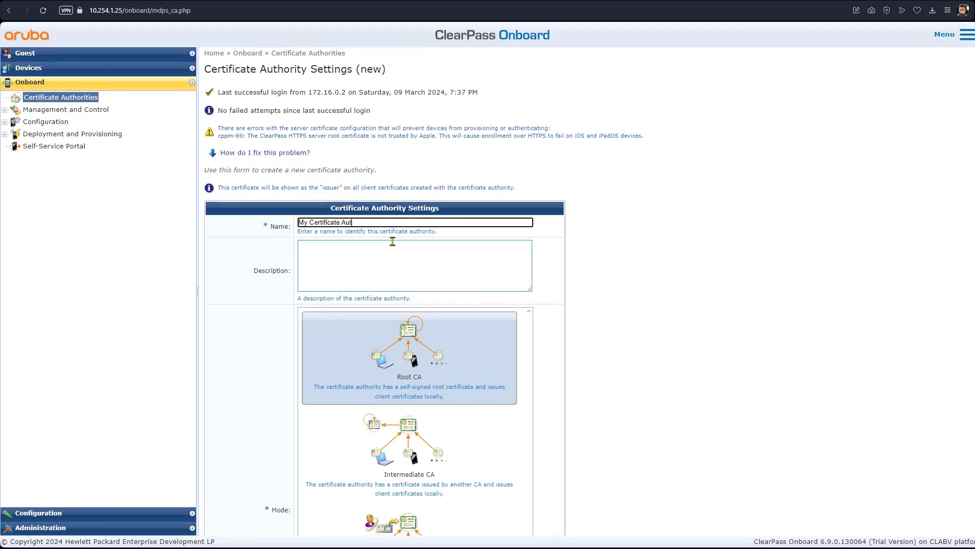
text(hority)
click(394, 365)
Step: Set country GB and common name Aruba Networks Training Lab, then create the authority
scroll(655, 360, down, 10)
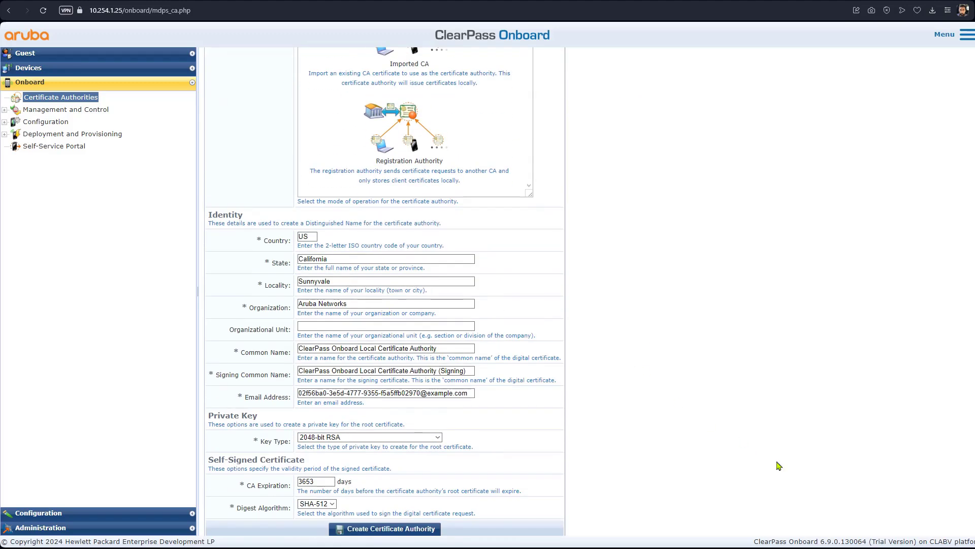
double_click(308, 237)
text(GB)
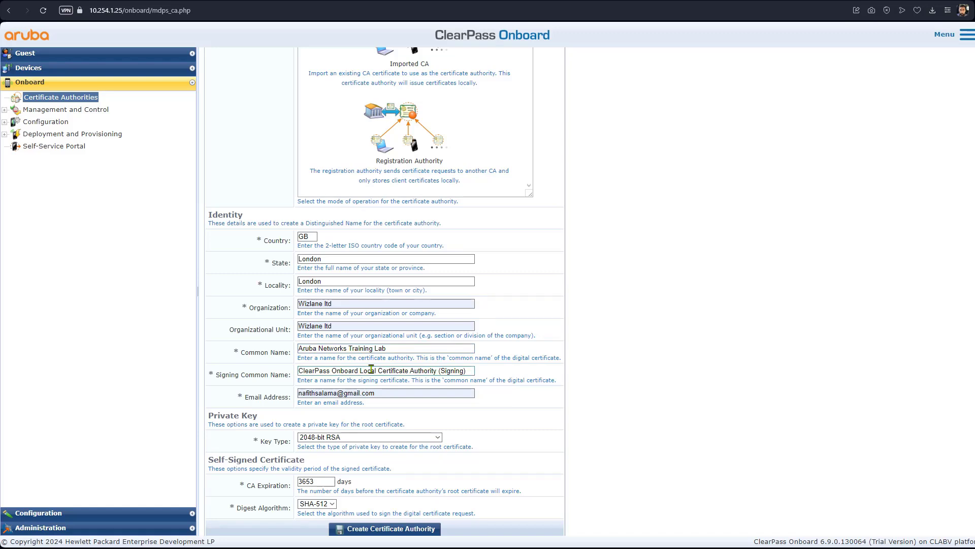
drag(437, 370, 297, 370)
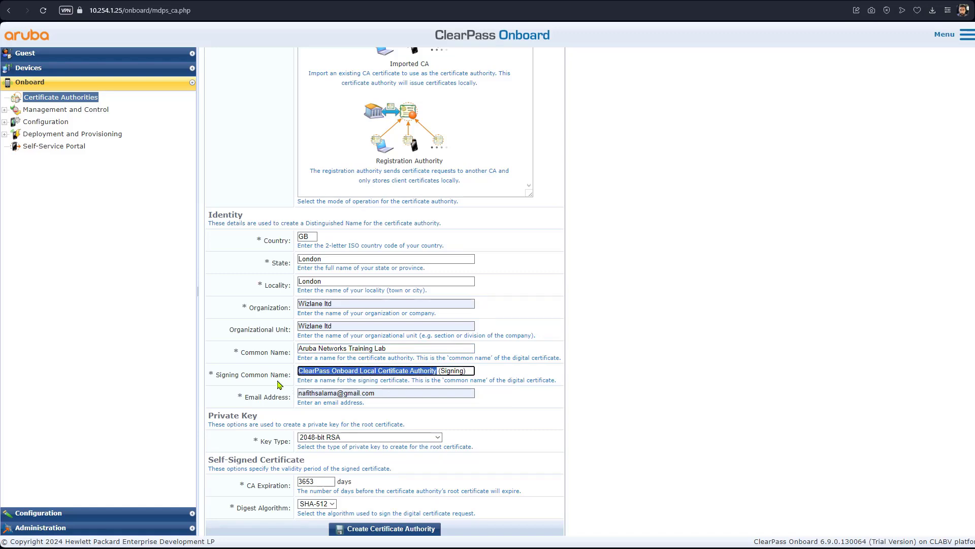
text(Aruba Networks Training Lab)
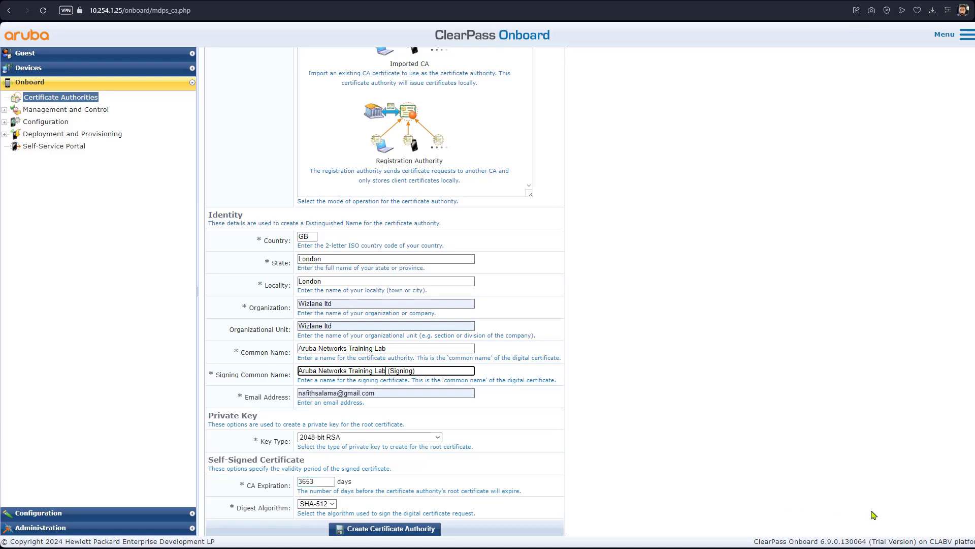
click(382, 393)
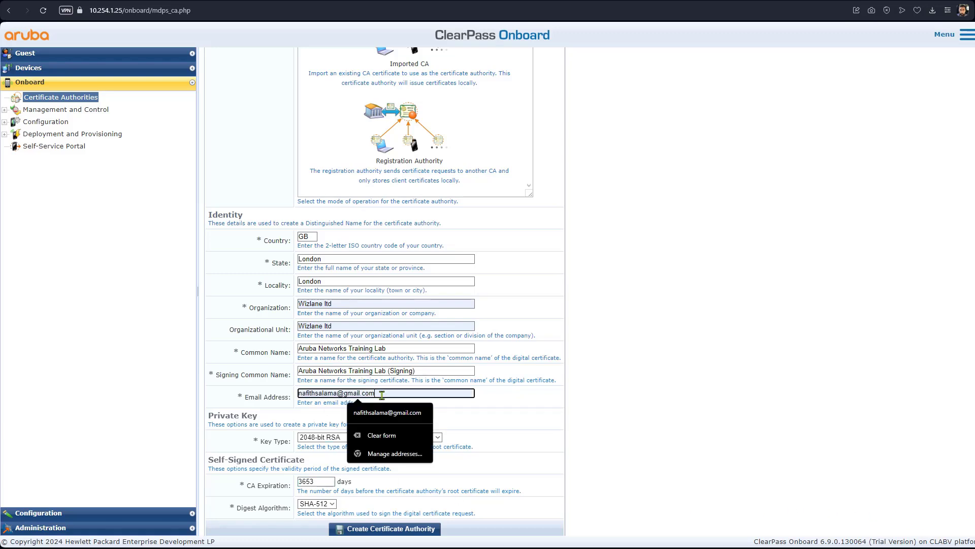
click(677, 478)
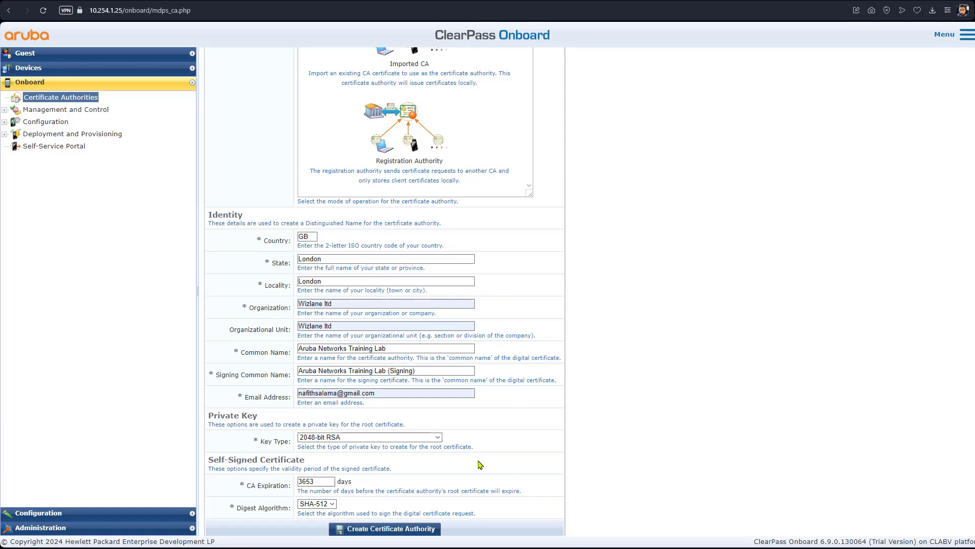
click(407, 529)
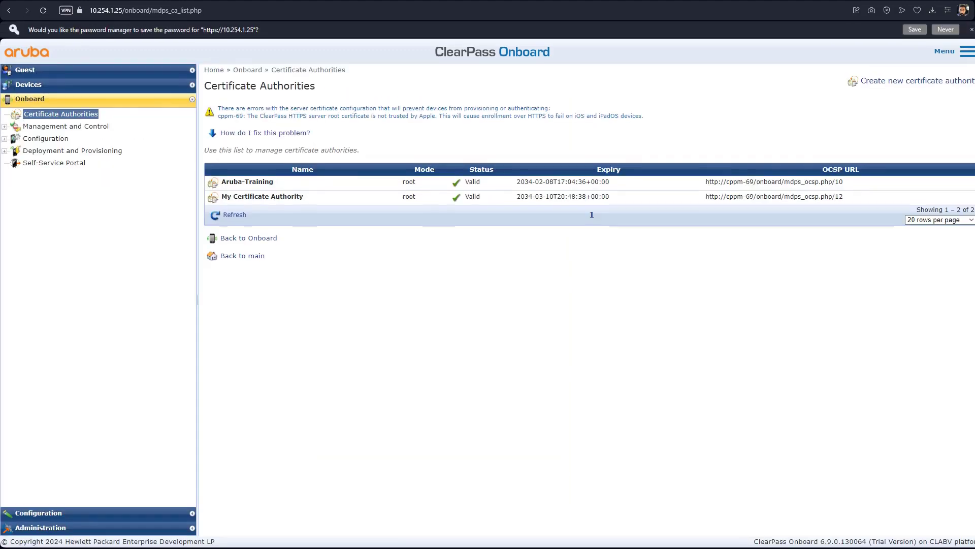
Step: Edit My Certificate Authority and set Authority Info Access to 'Specify an OCSP Responder URL'
click(289, 180)
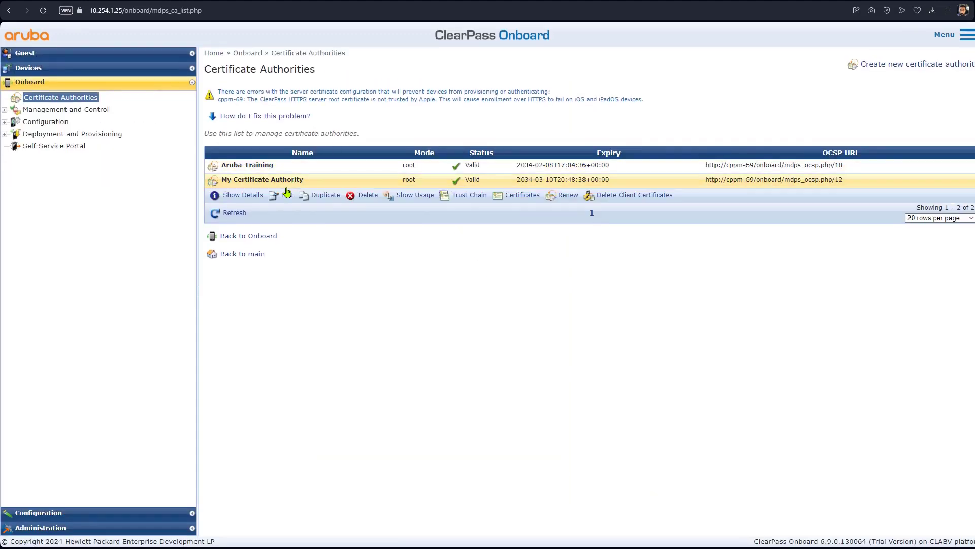
click(285, 198)
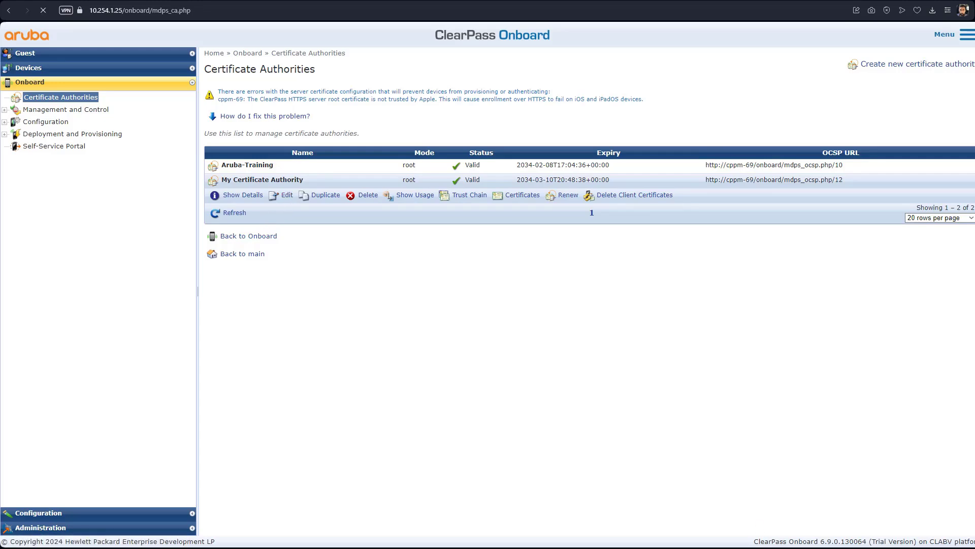
scroll(556, 420, down, 5)
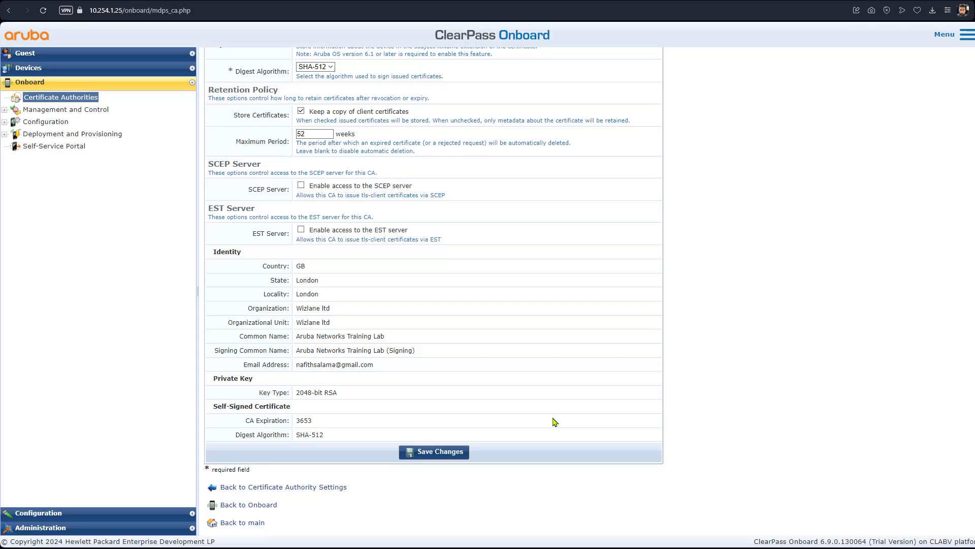
scroll(553, 422, up, 3)
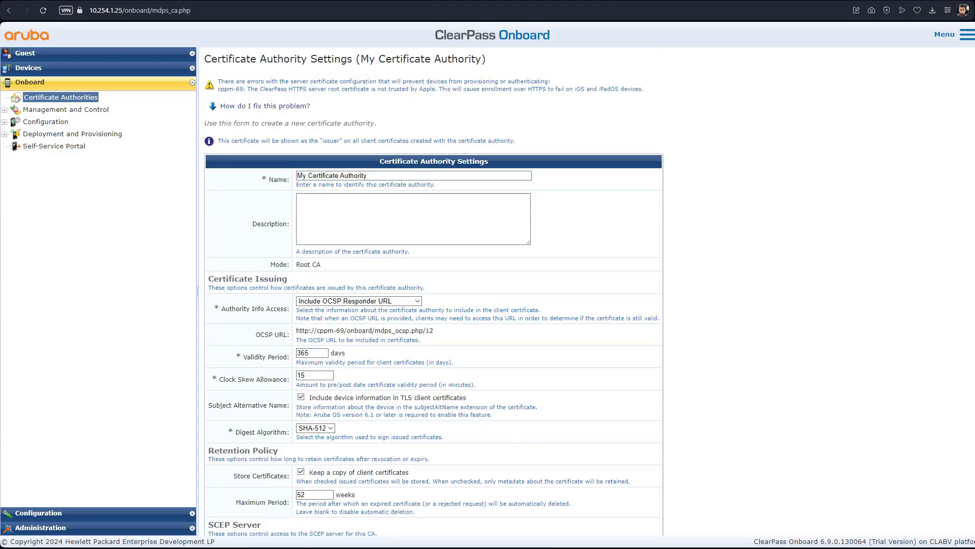
drag(356, 288, 388, 297)
click(418, 302)
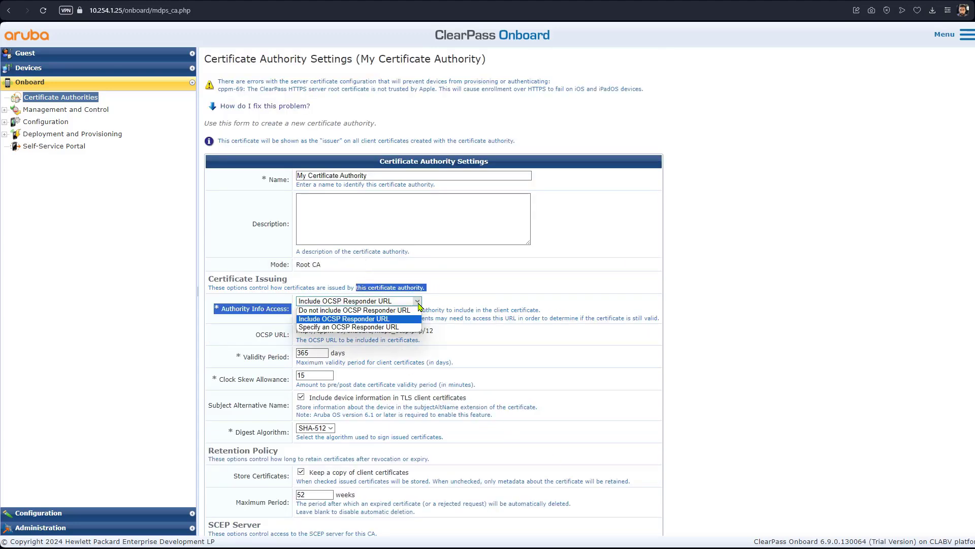
click(406, 328)
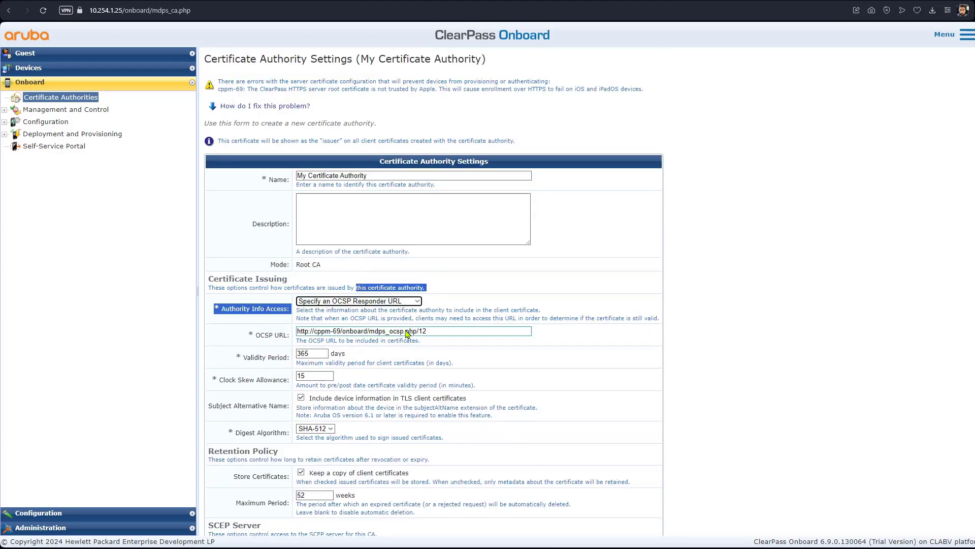
click(449, 328)
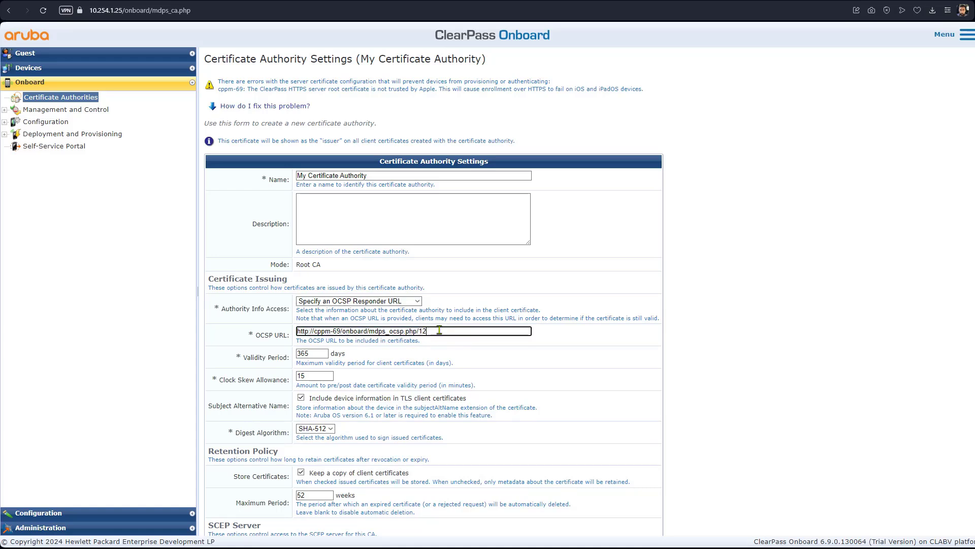
drag(440, 331, 293, 333)
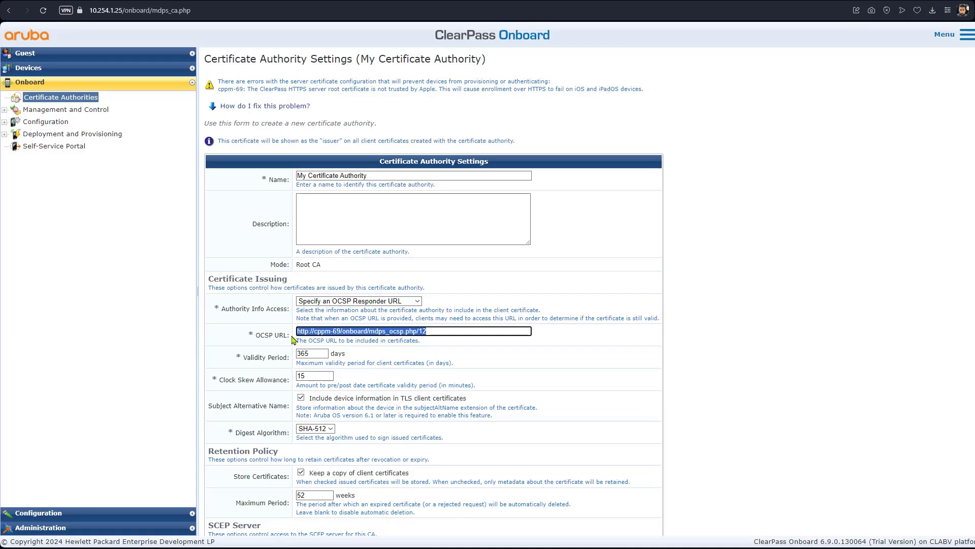
click(437, 333)
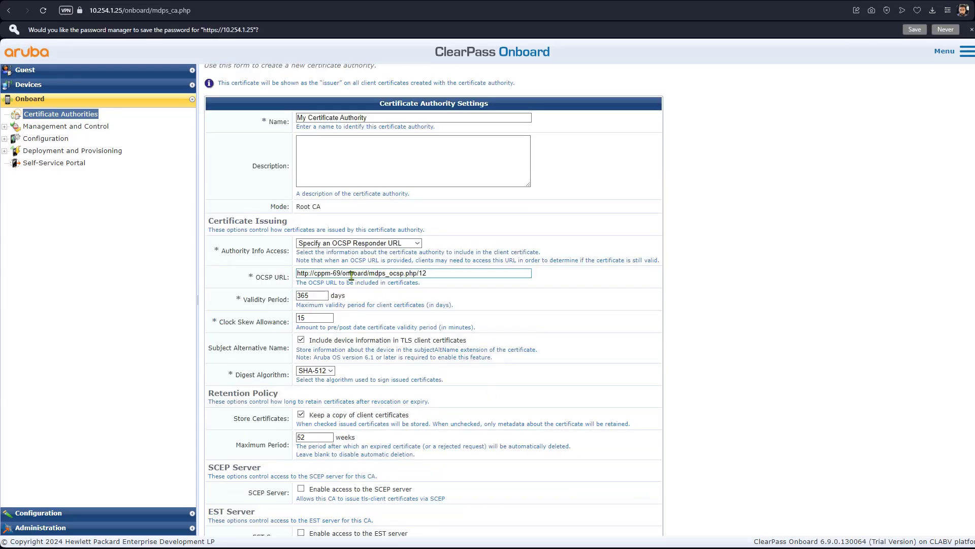
click(339, 273)
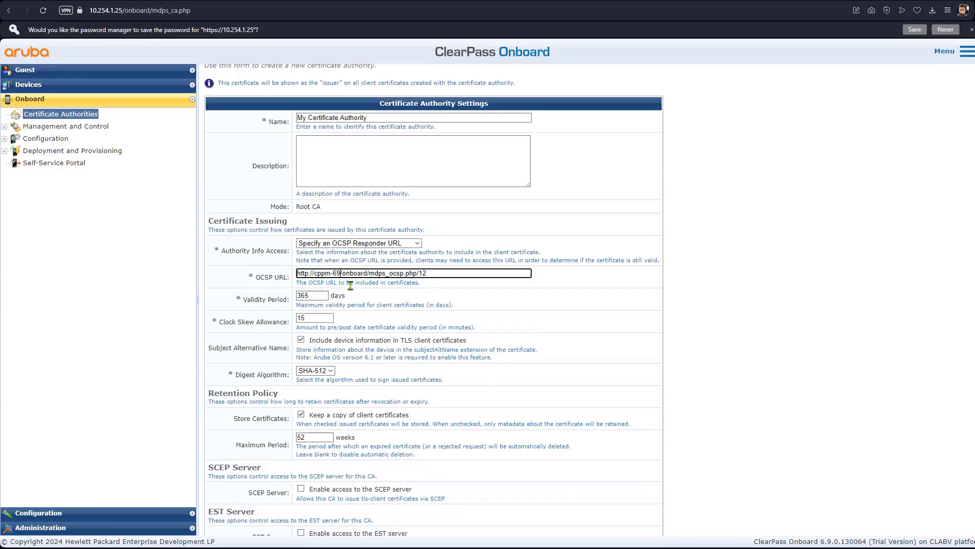
key(BackSpace)
key(BackSpace)
key(BackSpace)
key(BackSpace)
key(BackSpace)
key(BackSpace)
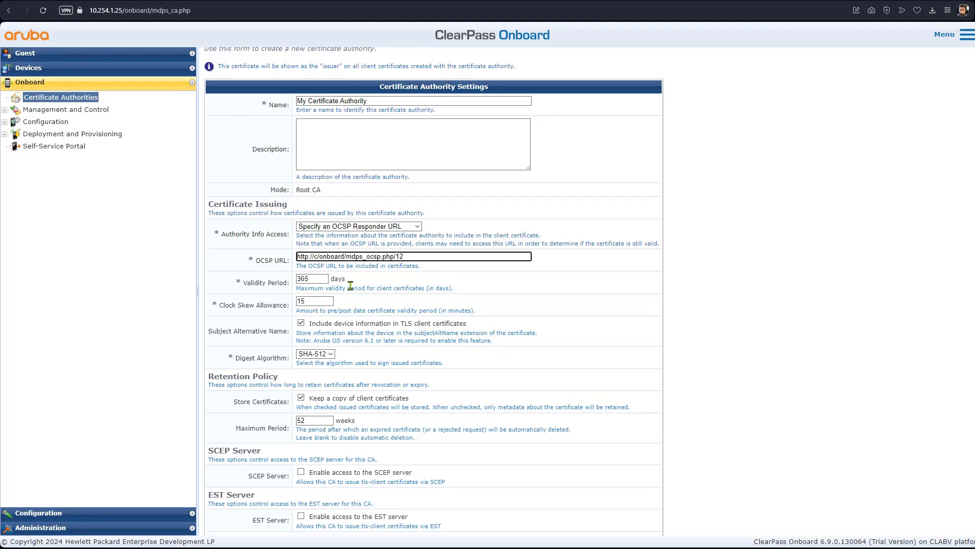
key(BackSpace)
text(localhost)
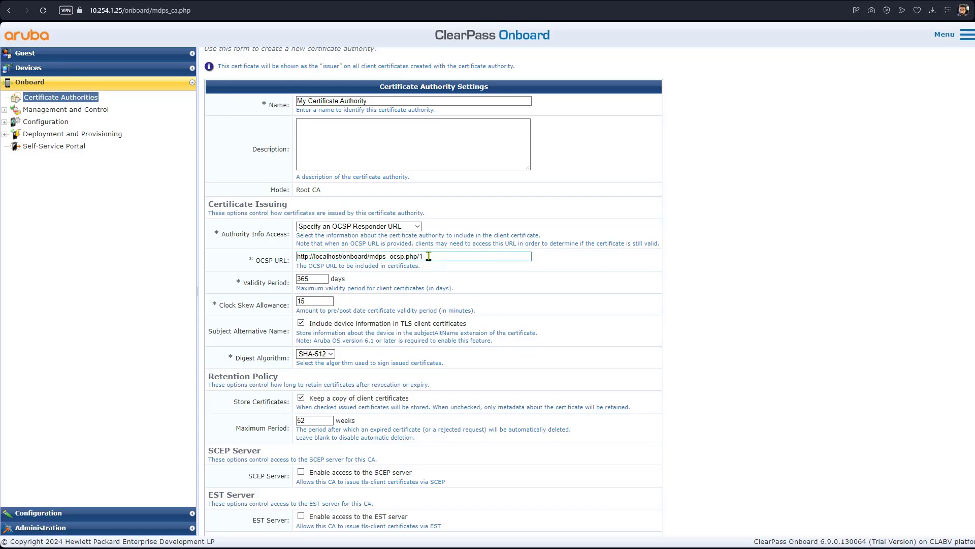
drag(429, 257, 297, 256)
right_click(316, 256)
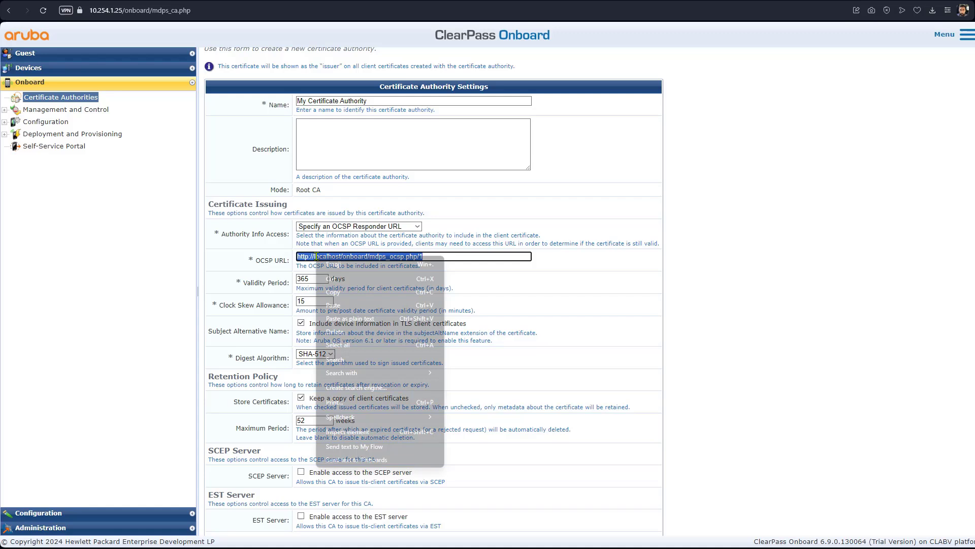
click(366, 295)
key(alt+Tab)
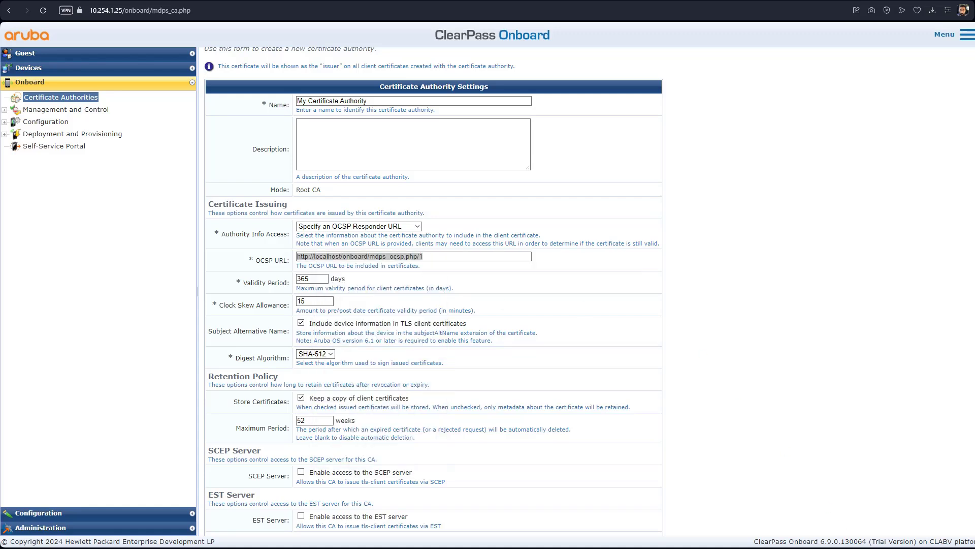
Step: Go to Configuration > Authentication > Methods and select [EAP TLS With OCSP Enabled]
click(98, 513)
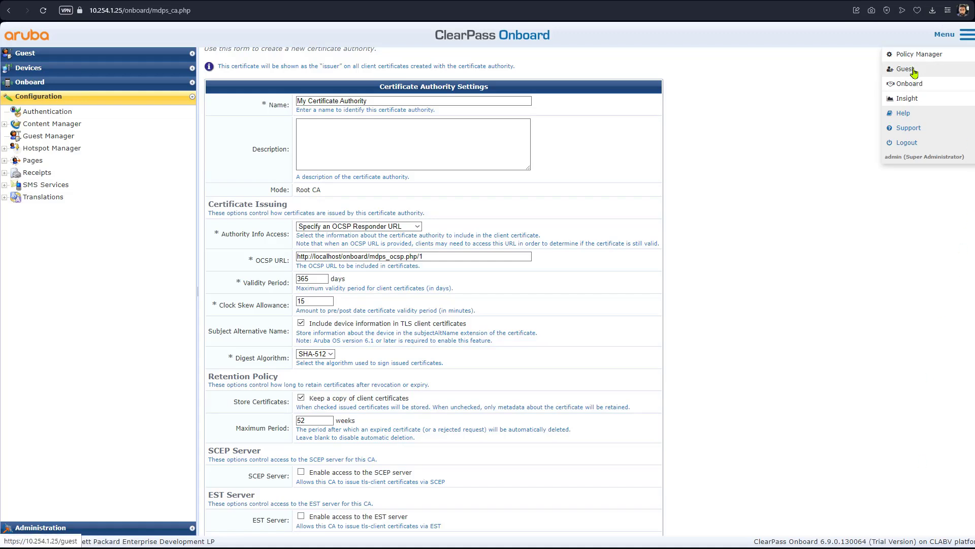
right_click(913, 72)
key(Escape)
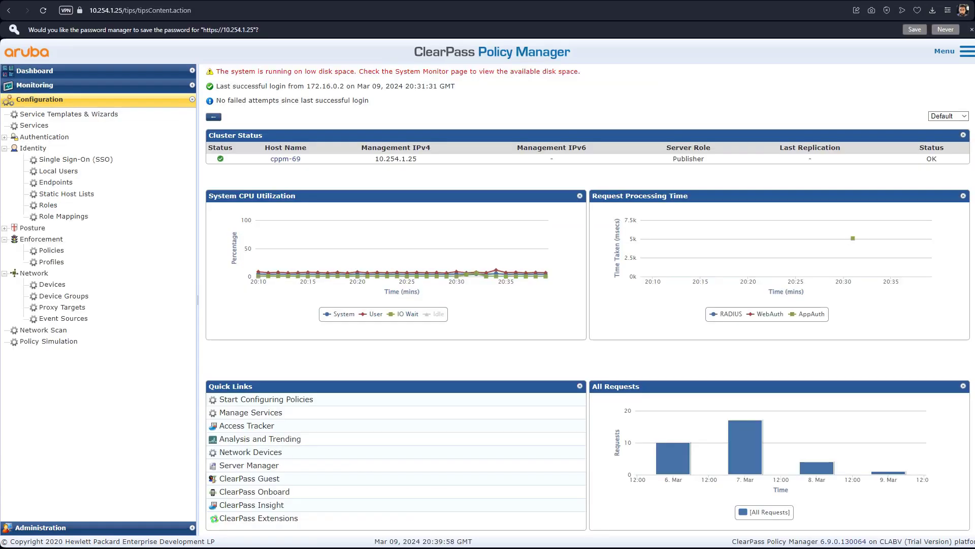
click(4, 137)
click(54, 148)
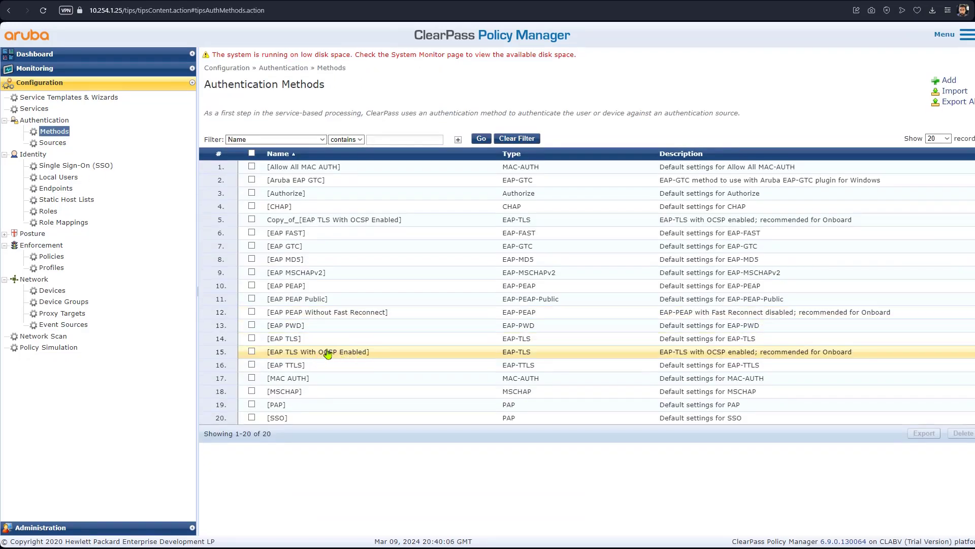
click(252, 352)
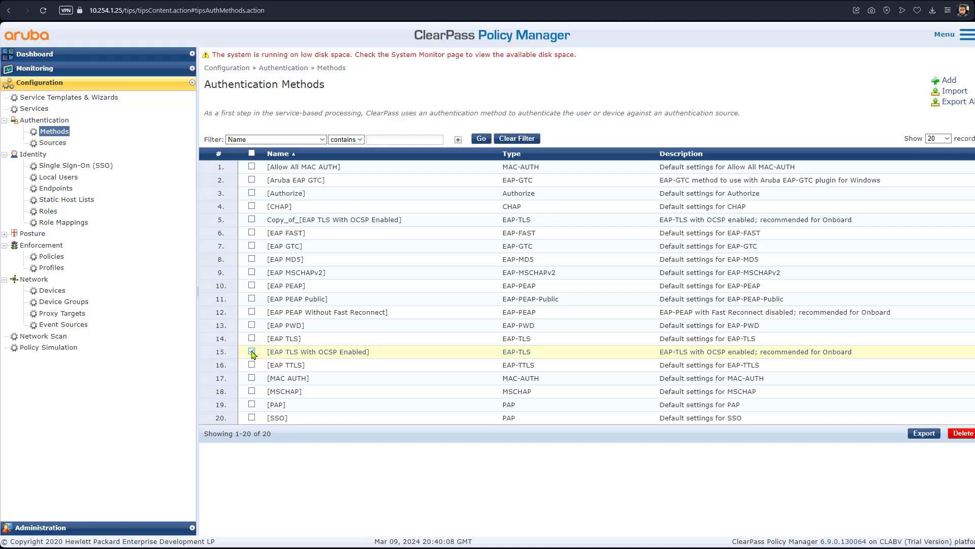
click(297, 352)
Step: Copy the method and rename the copy to My_Lab_[EAP TLS With OCSP Enabled]
click(521, 399)
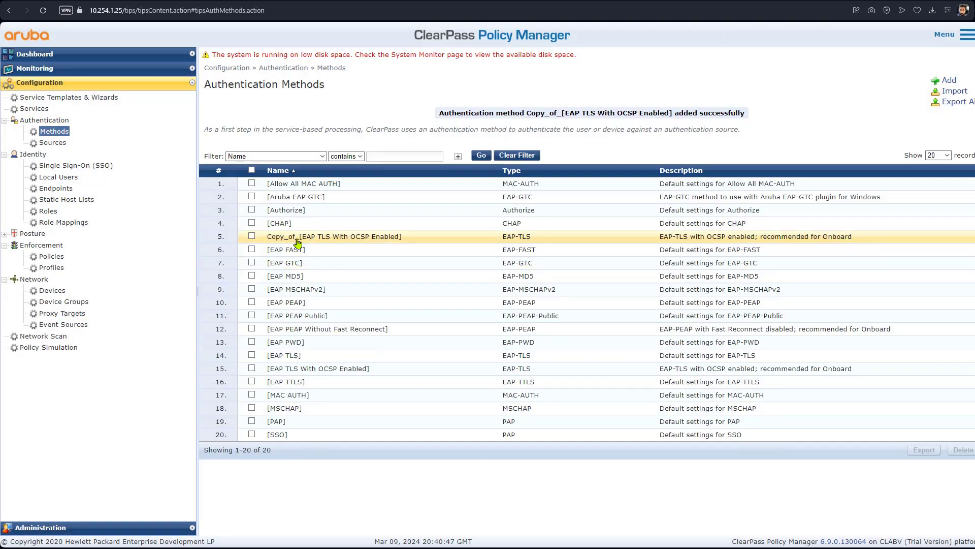
click(329, 252)
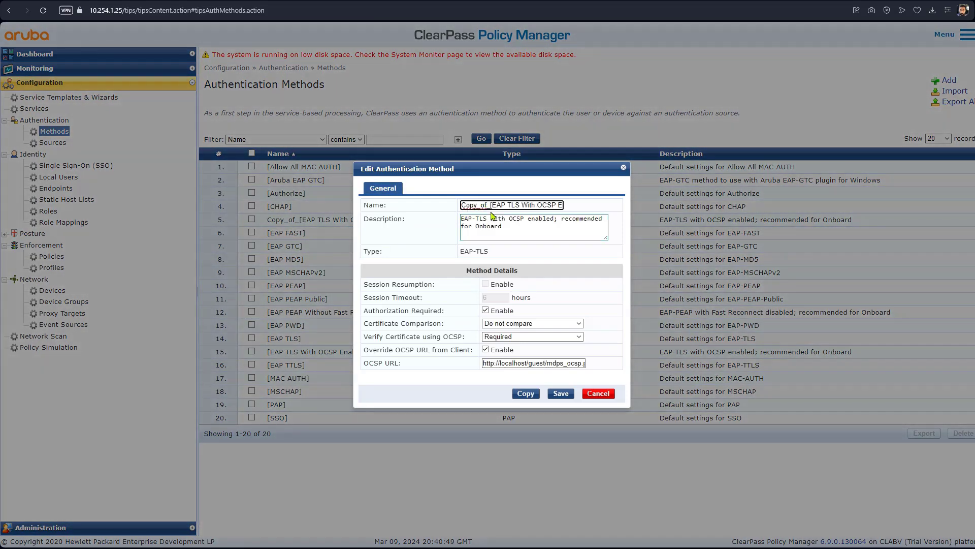
drag(487, 206, 456, 216)
text(My)
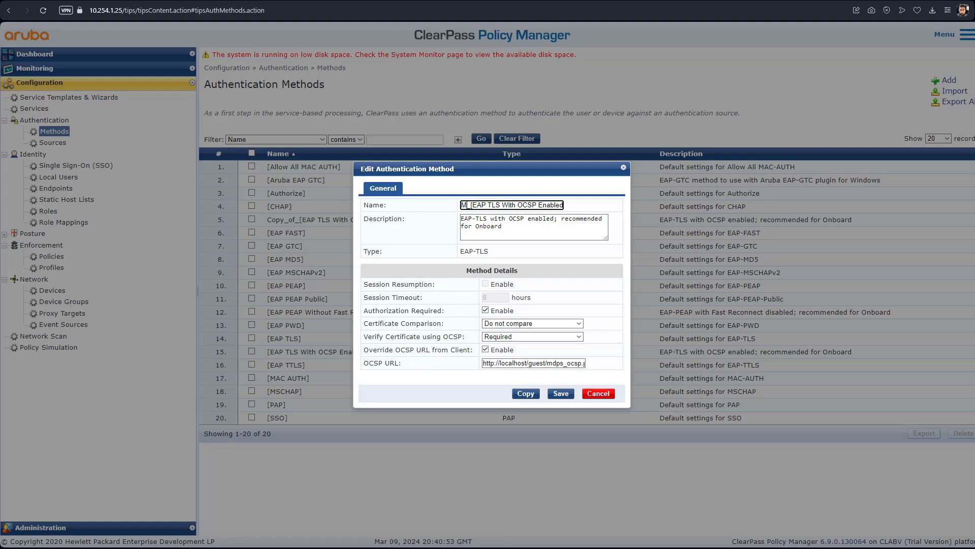
text(_Lab)
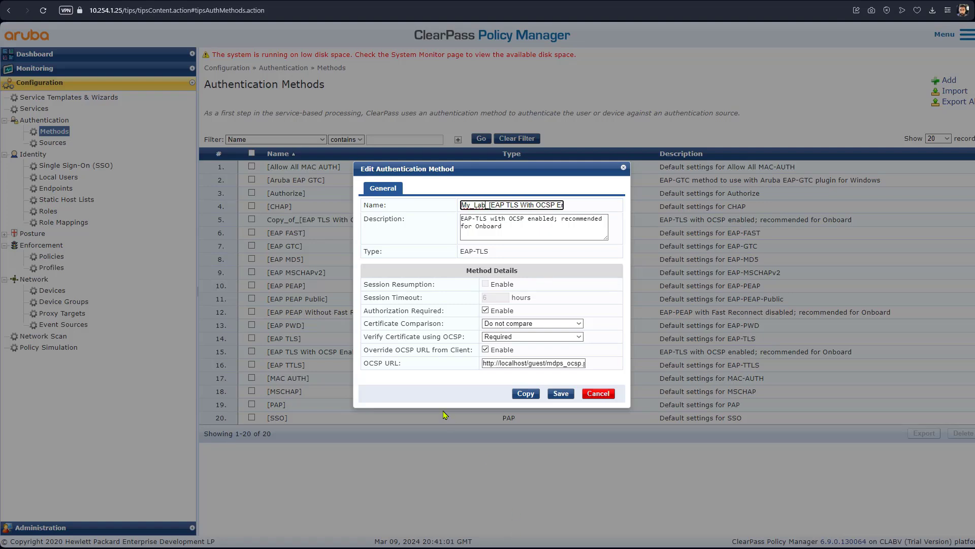
Step: Paste the onboard OCSP URL, untick Override OCSP URL from Client, and save
click(488, 363)
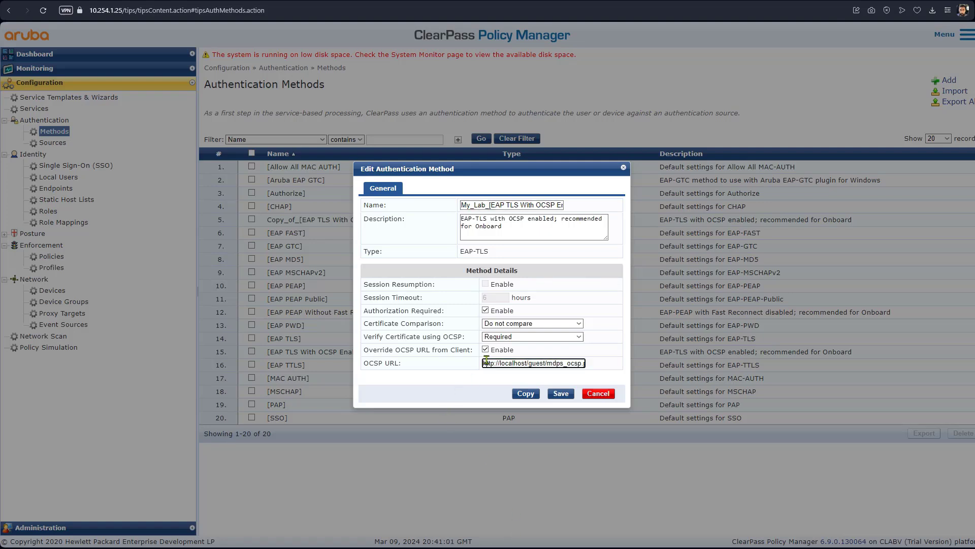
triple_click(517, 362)
key(End)
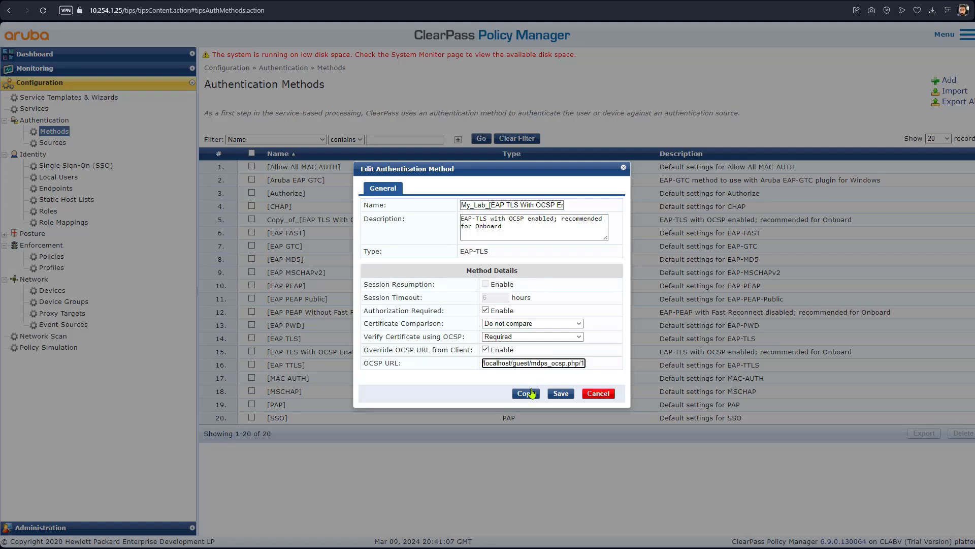
double_click(498, 363)
key(Right)
key(Left)
key(Left)
key(Left)
key(Left)
key(Left)
key(Left)
key(Left)
key(Left)
key(Left)
key(Left)
key(Left)
triple_click(541, 363)
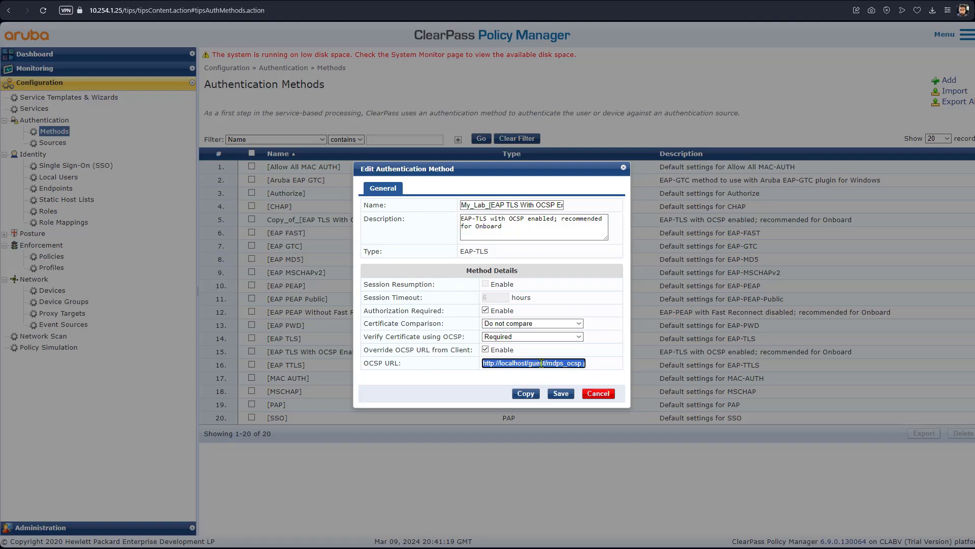
key(ctrl+v)
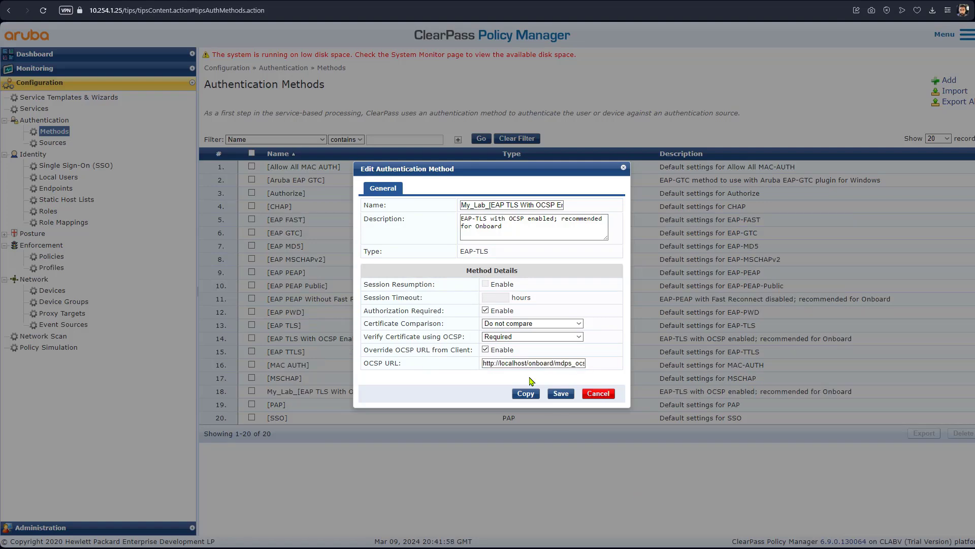
click(485, 349)
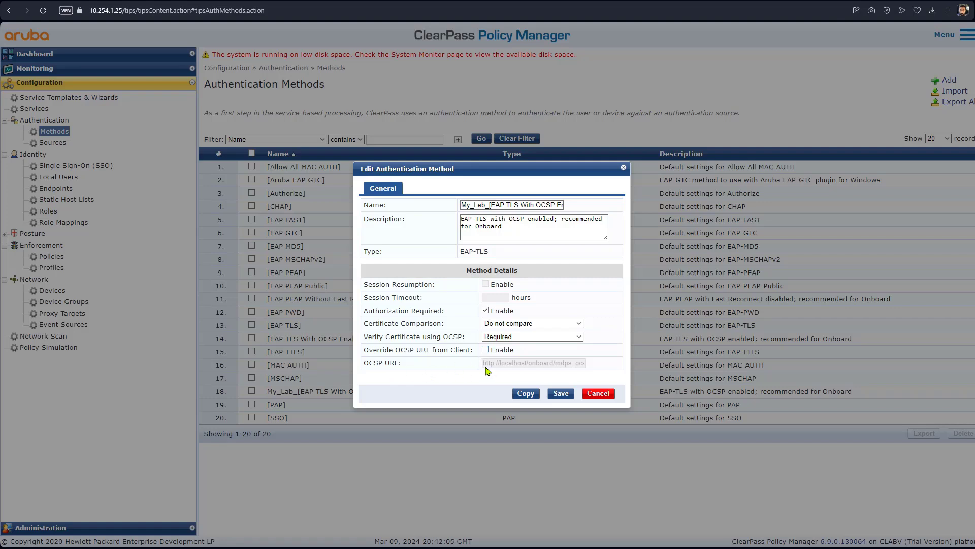
click(561, 395)
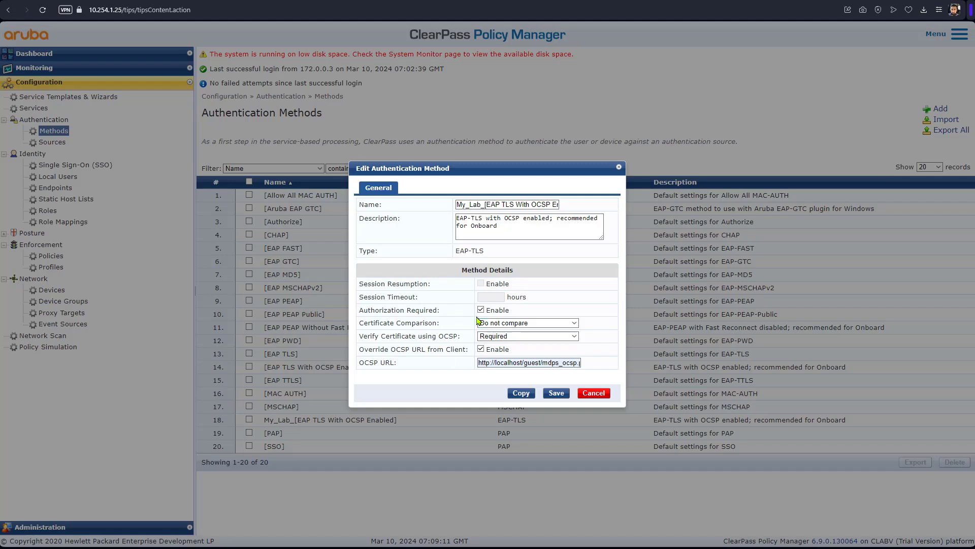
click(480, 349)
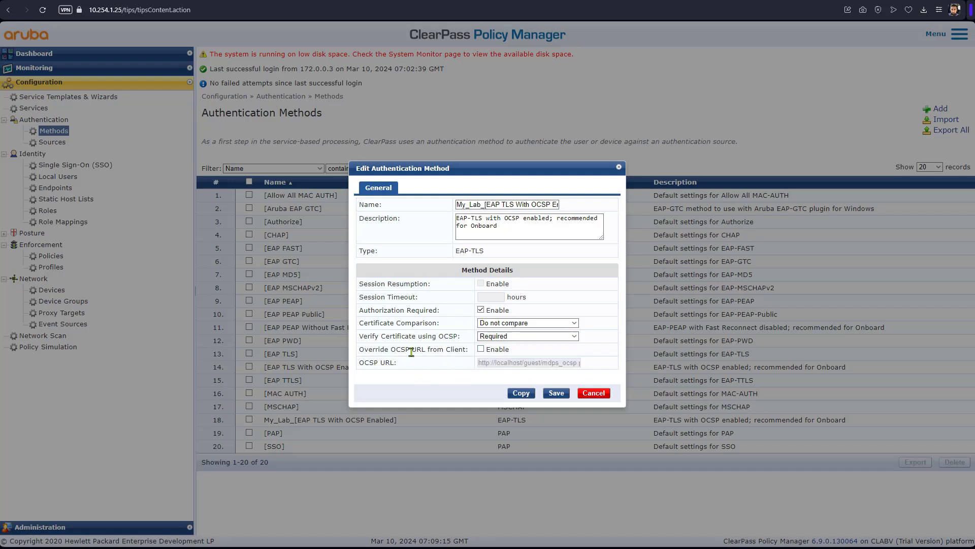
click(556, 393)
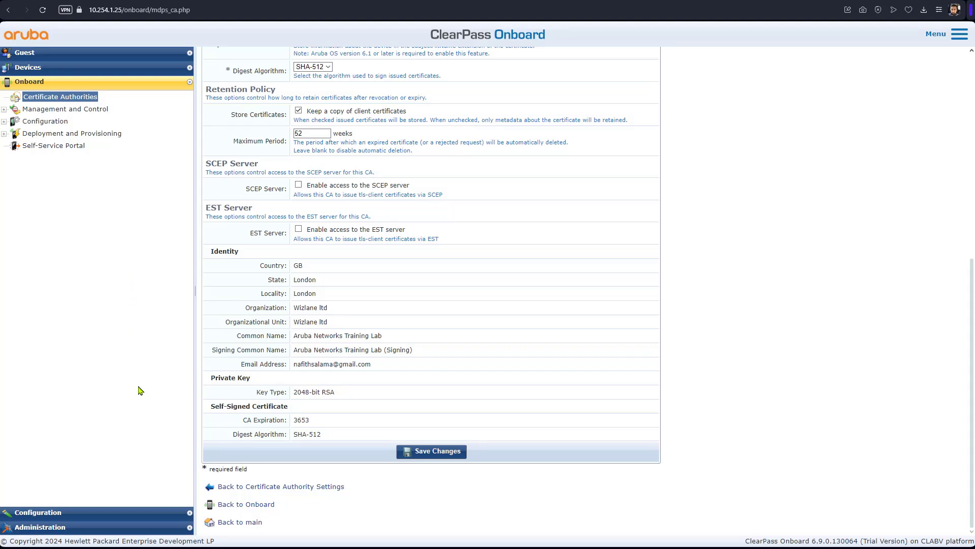
Step: From Network Settings, add a new network named Employee Secure with SSID secure-1
click(5, 122)
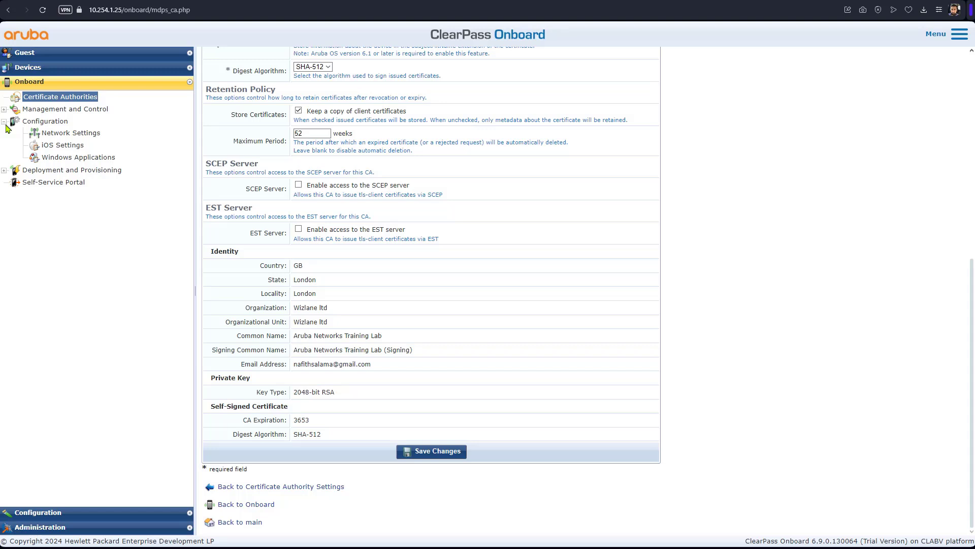
click(64, 133)
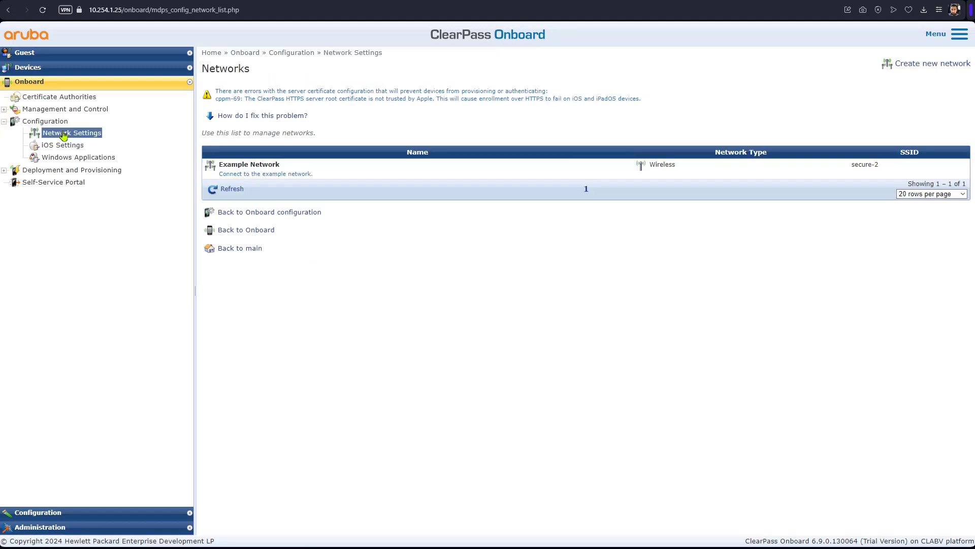
click(920, 70)
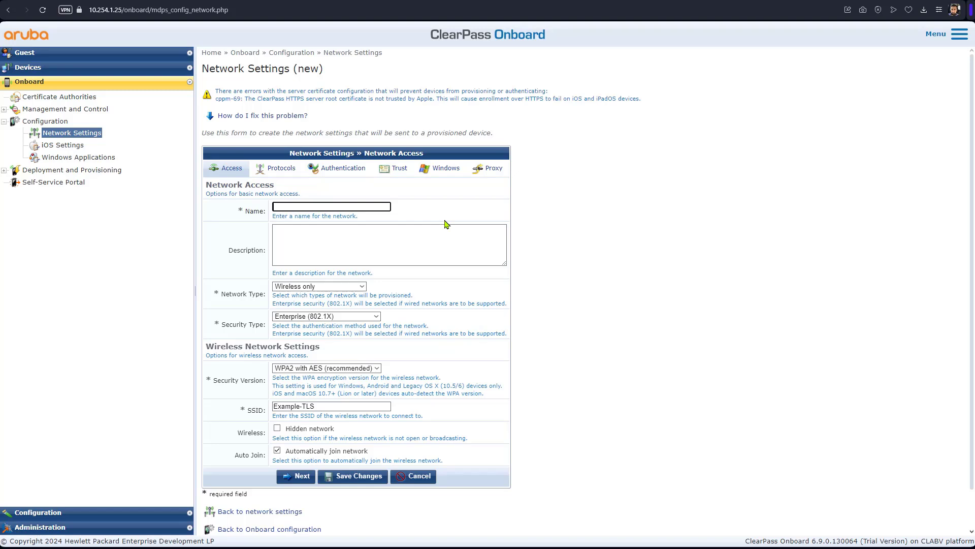
click(325, 206)
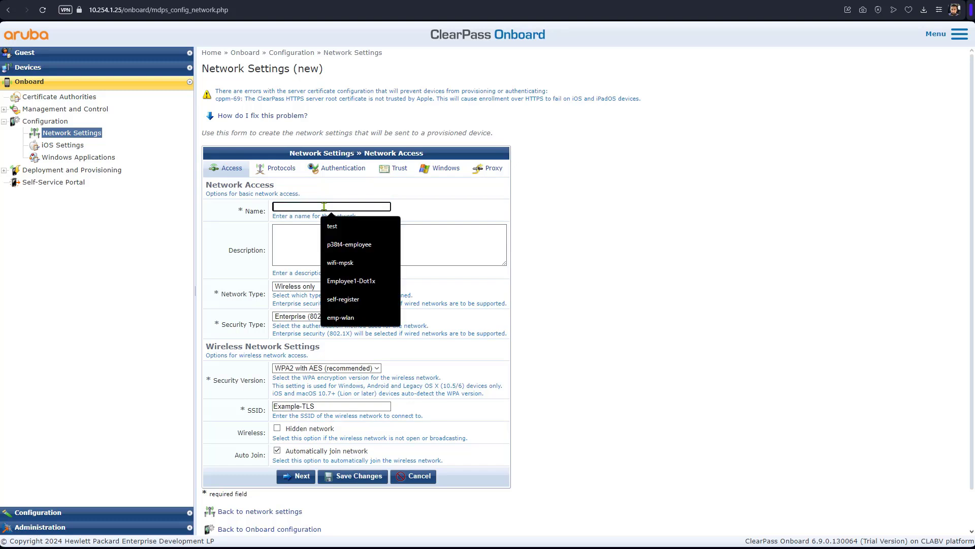
text(Emplo)
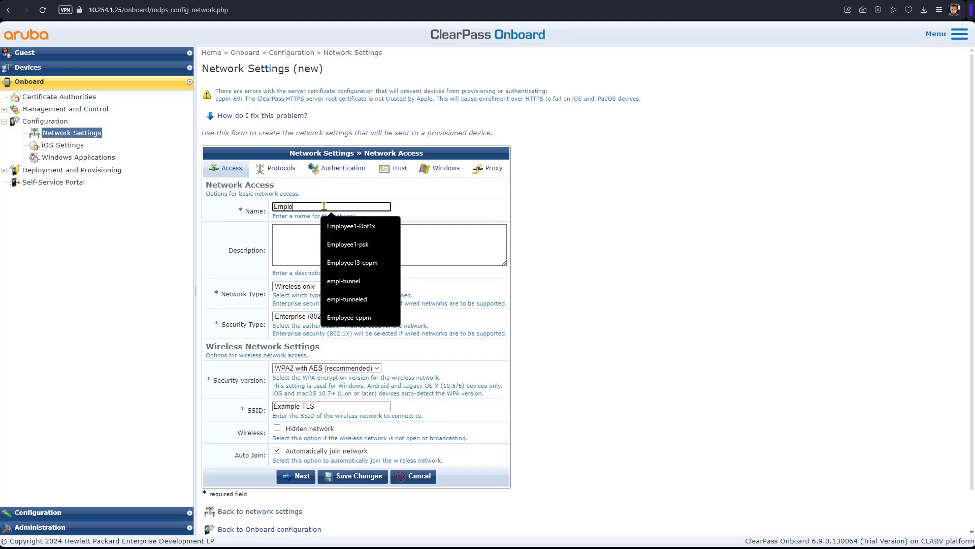
text(yee Secure)
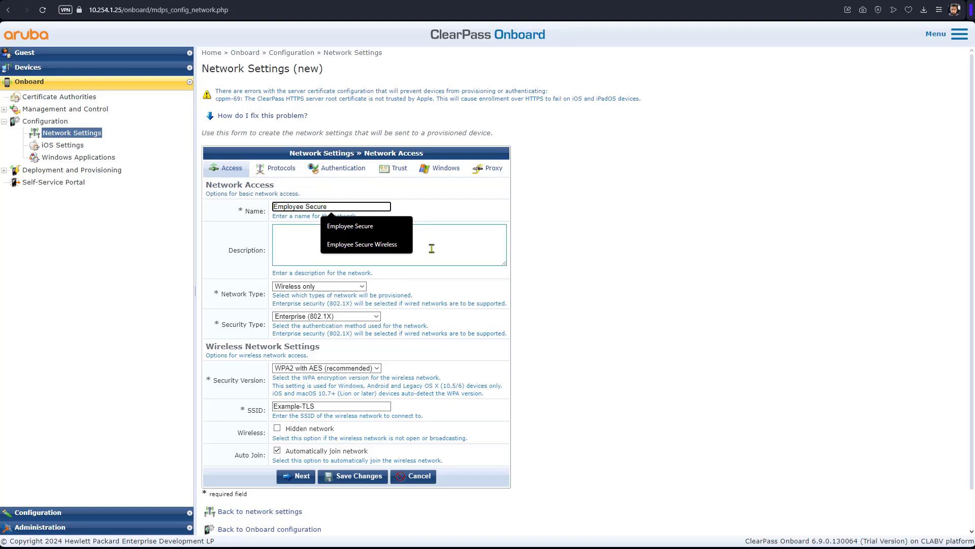
click(376, 226)
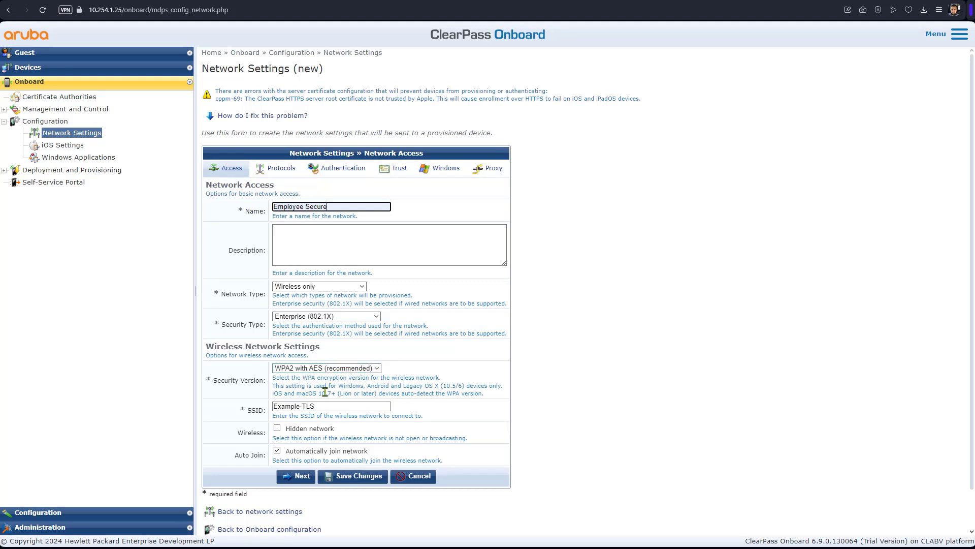
drag(320, 406, 236, 408)
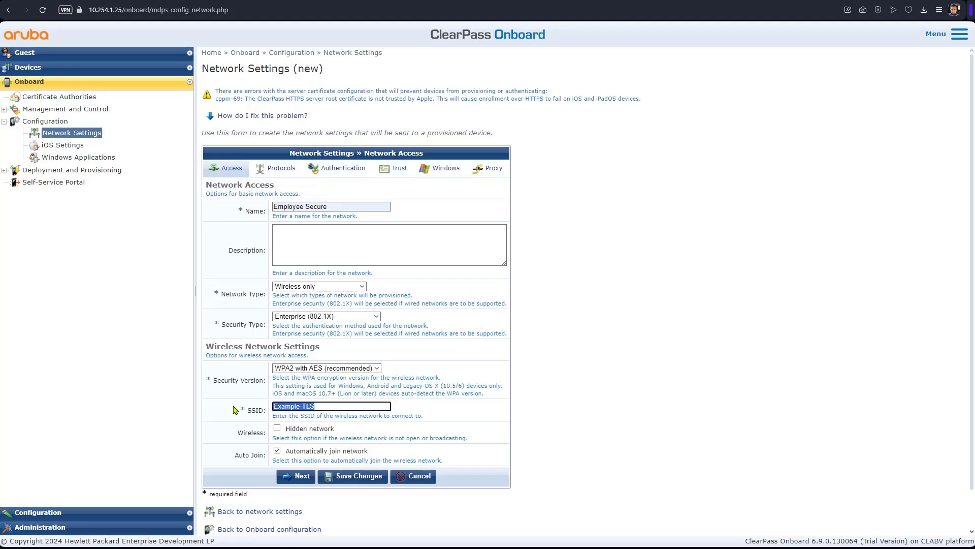
text(se)
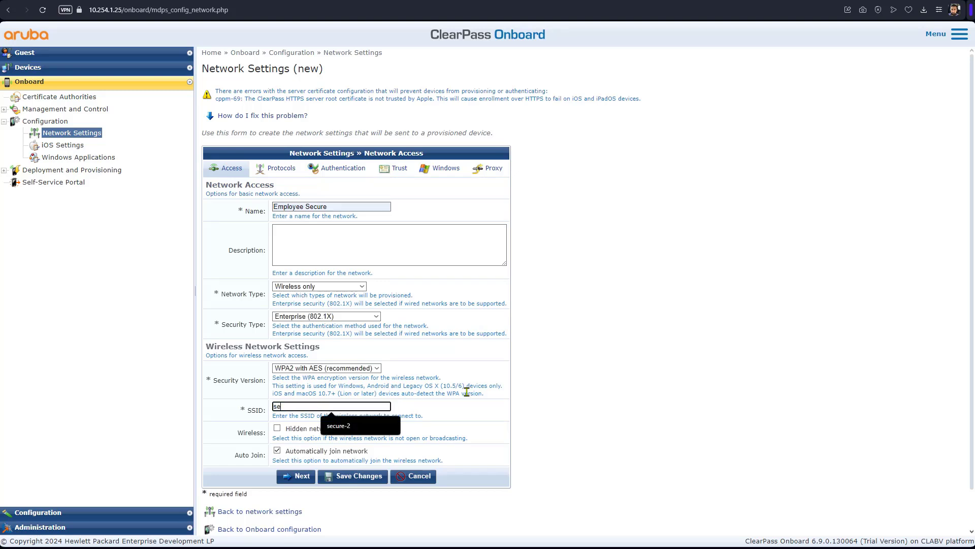
text(cure-1)
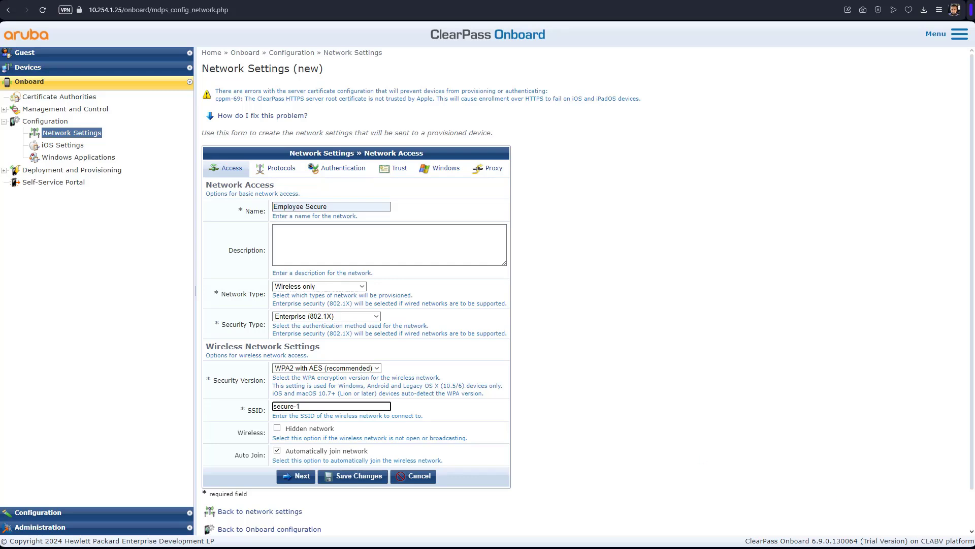
Step: Set Windows Certificate Store to Machine and User and save the Employee Secure network
click(282, 172)
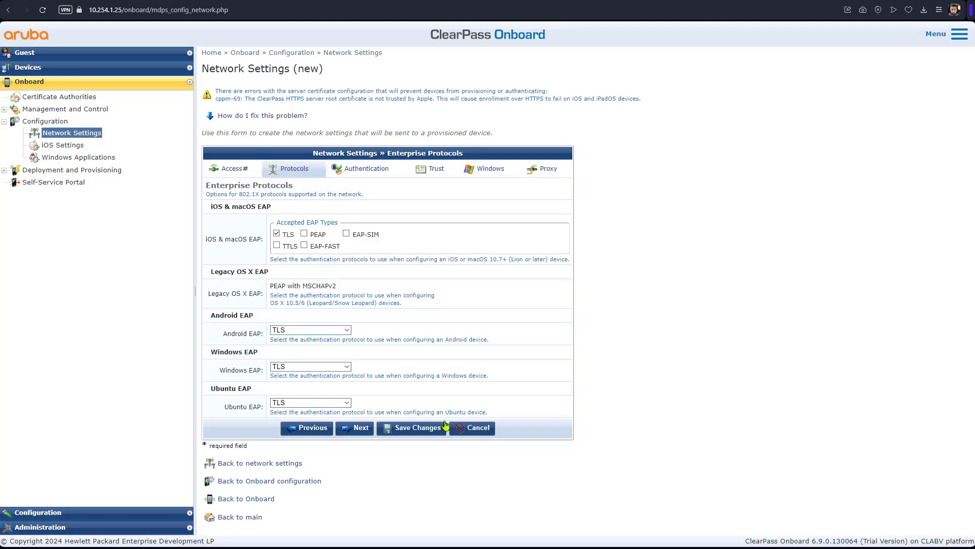
click(360, 428)
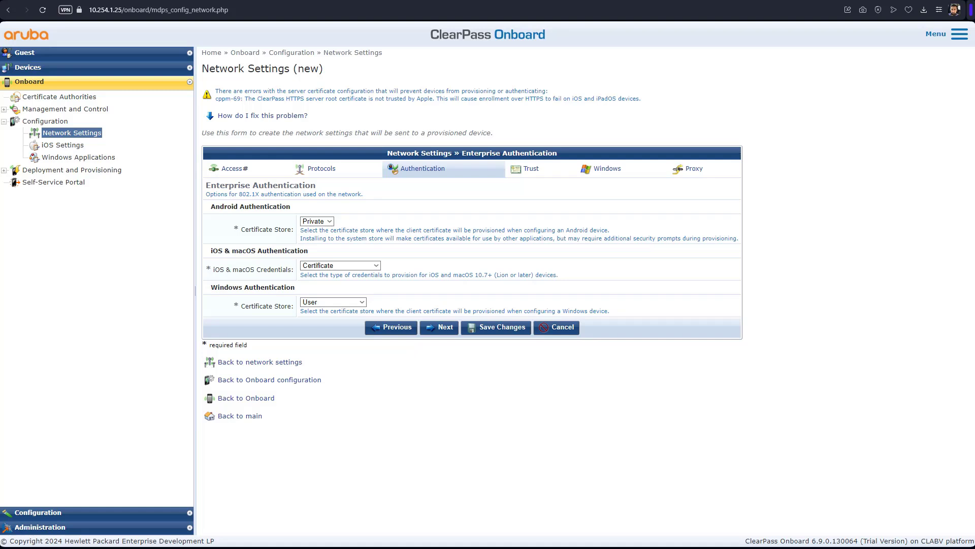
click(340, 302)
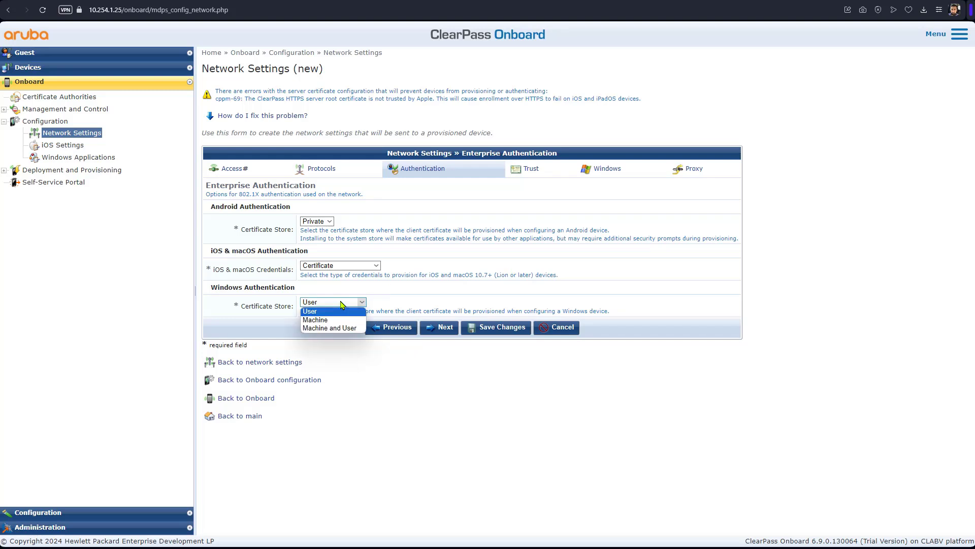
click(354, 328)
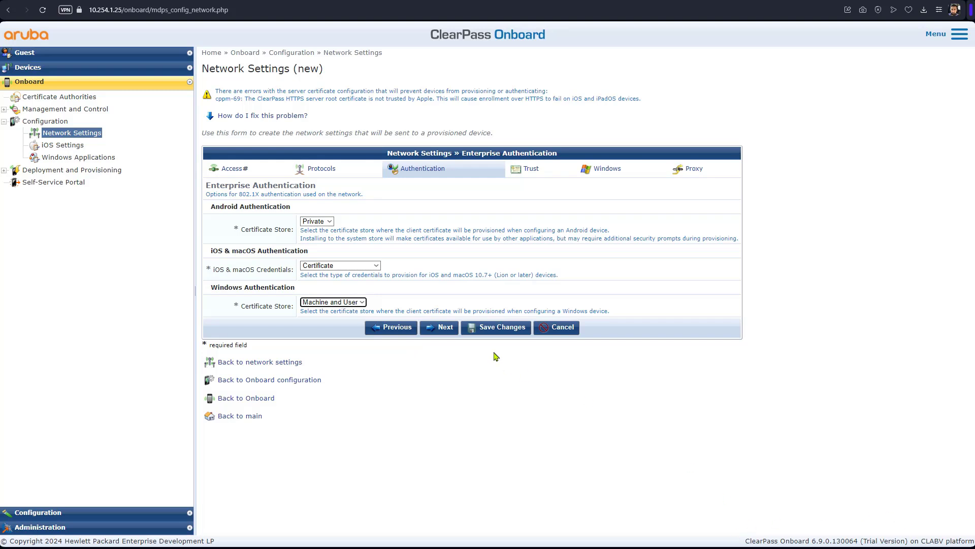
click(506, 329)
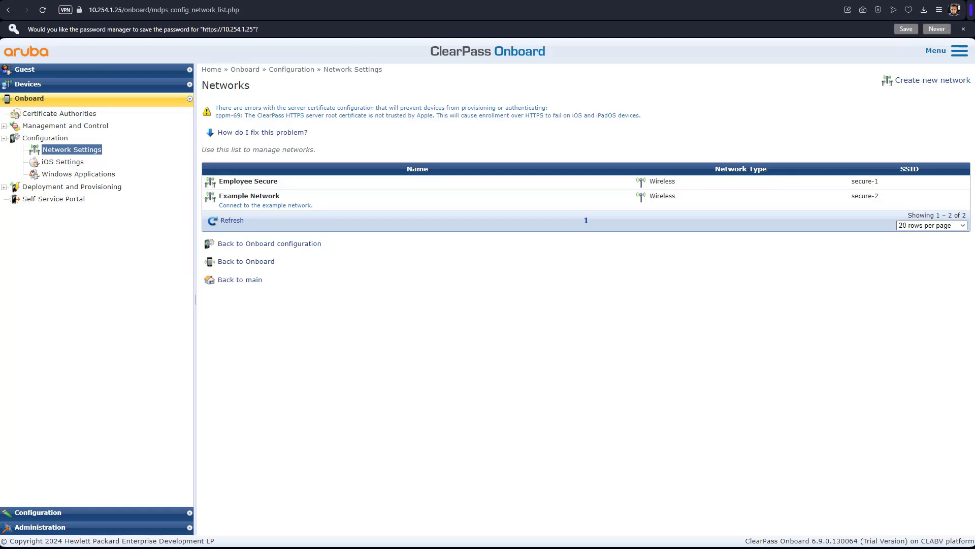
Step: Add configuration profile 'Employee Secure Wireless' with the Employee Secure network ticked, and save
click(4, 189)
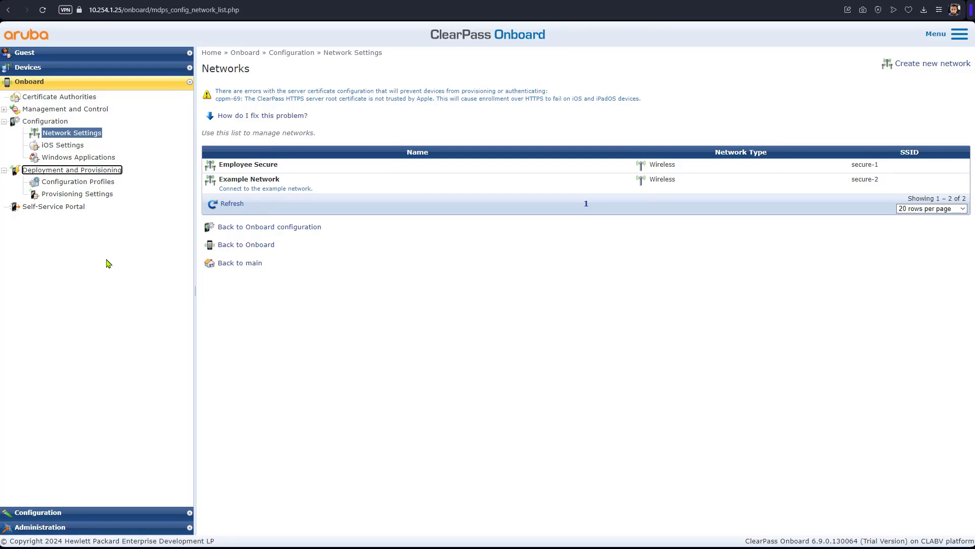
click(104, 186)
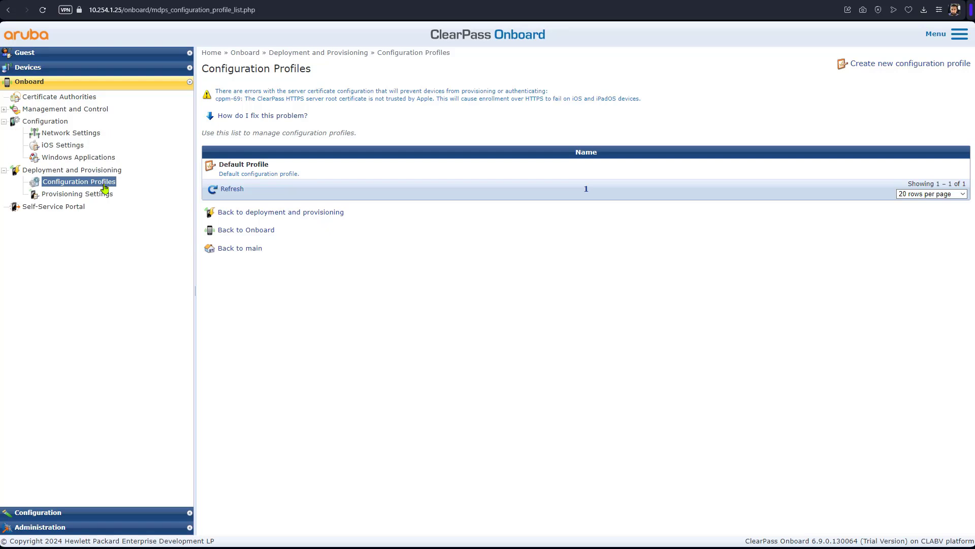
click(880, 65)
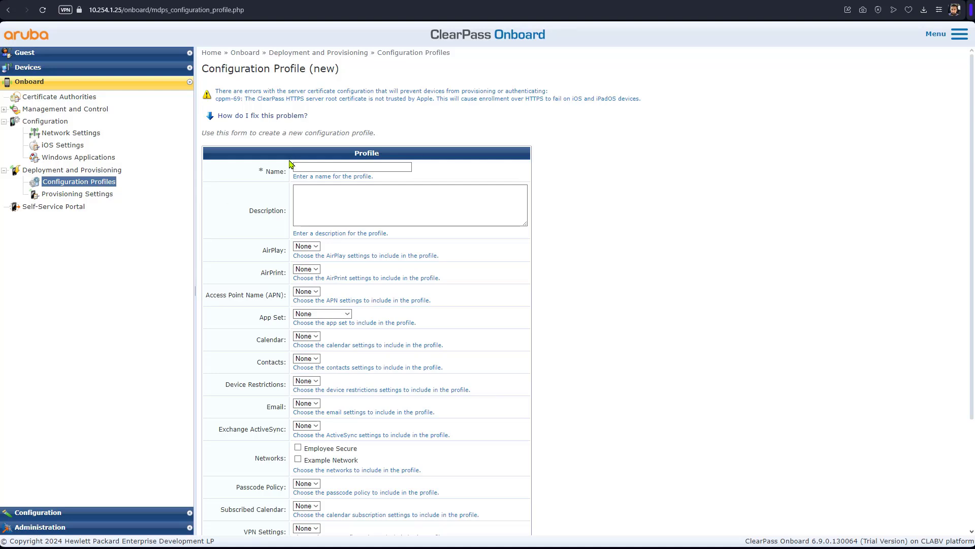
click(333, 170)
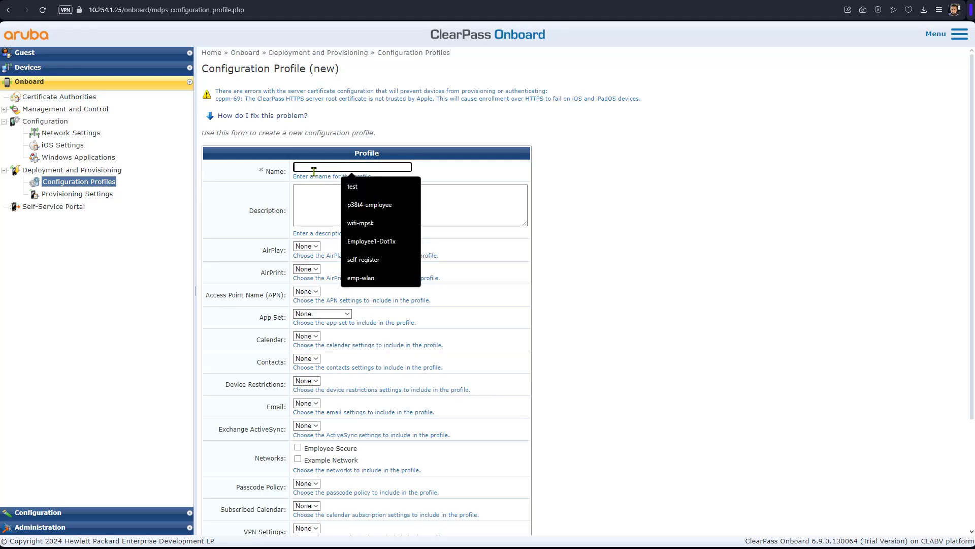
text(E)
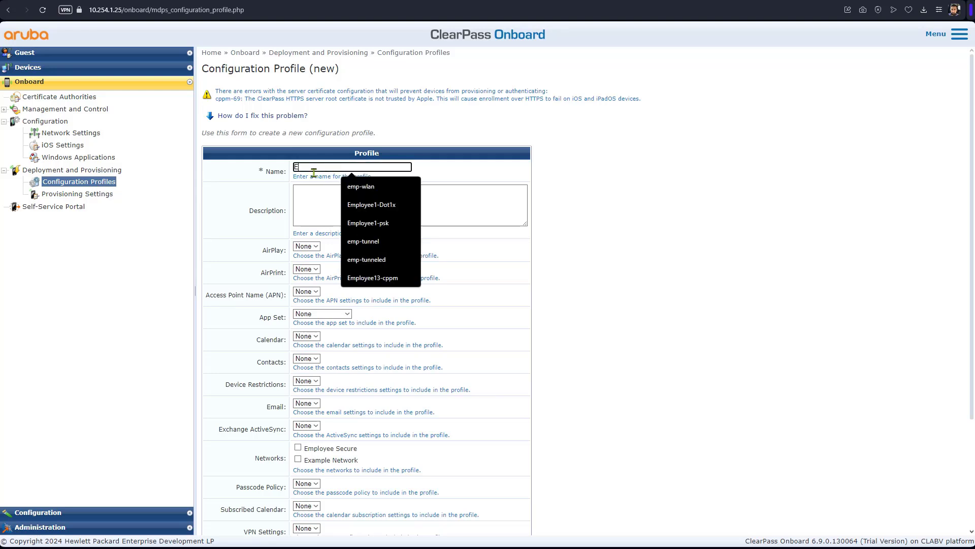
text(mplo)
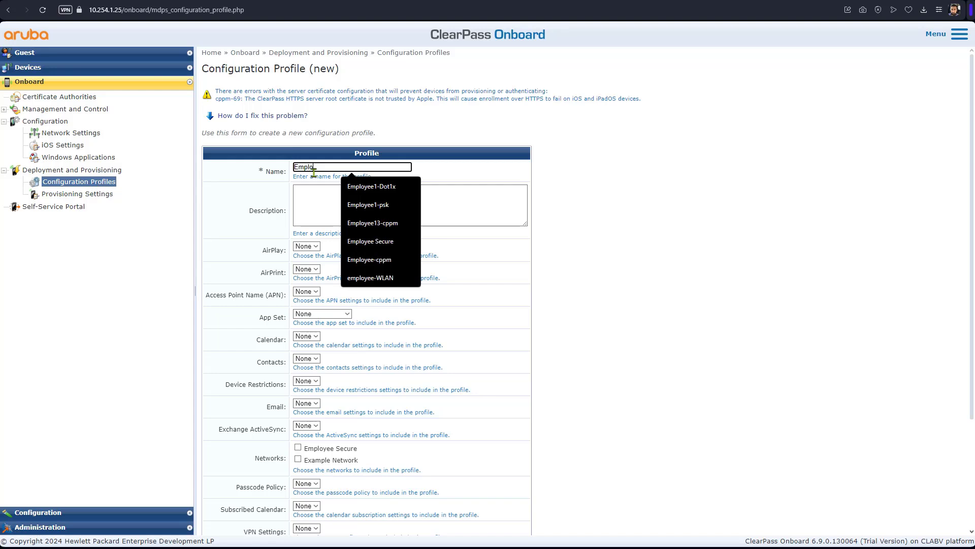
text(yee Secure Wireless)
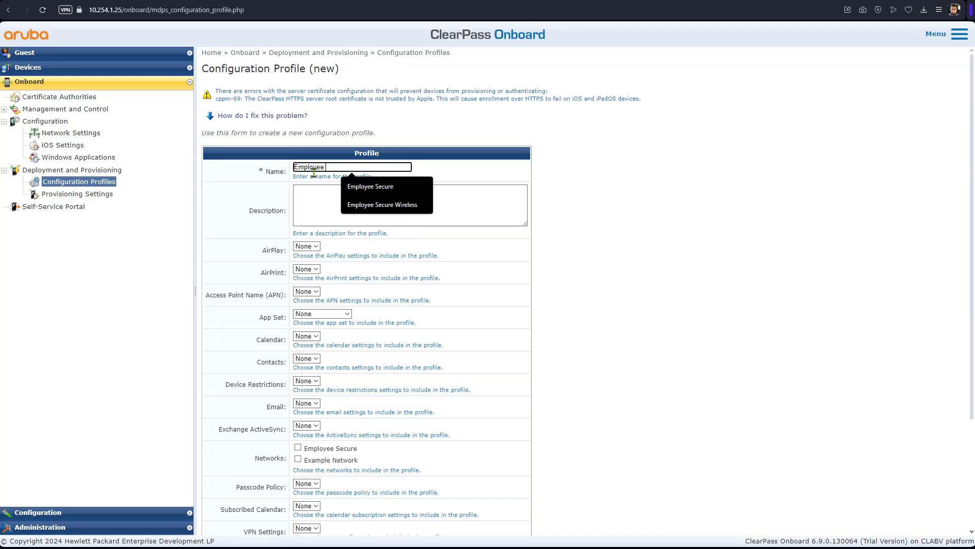
click(405, 205)
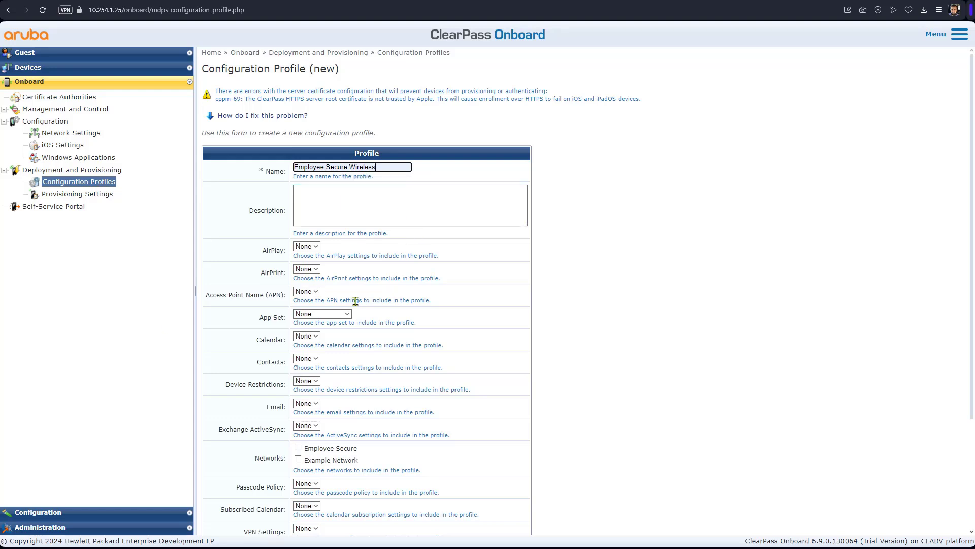
scroll(364, 309, down, 3)
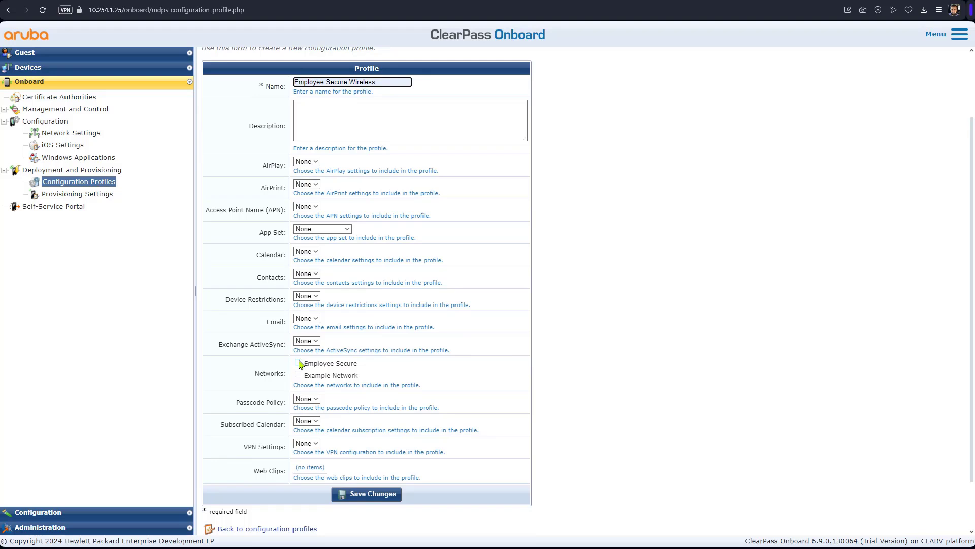
click(298, 363)
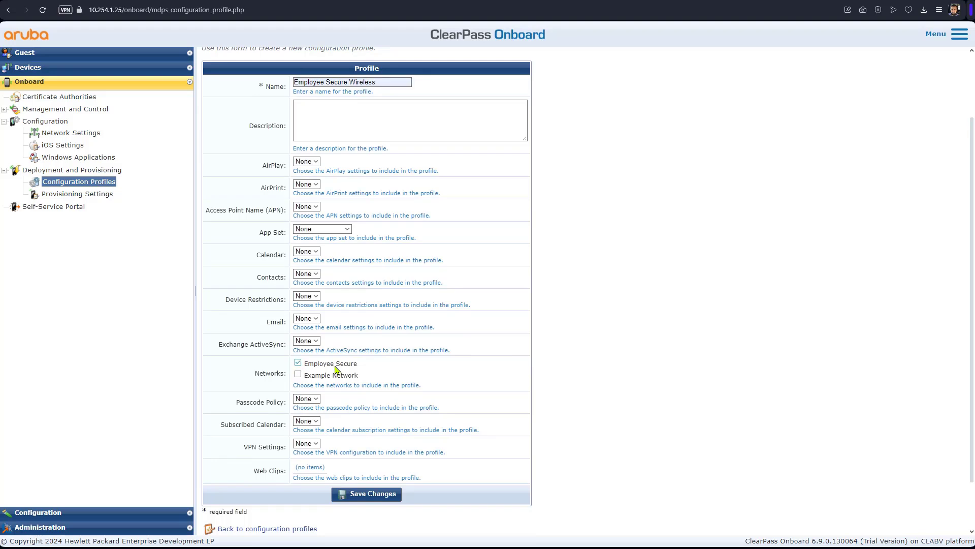
click(362, 496)
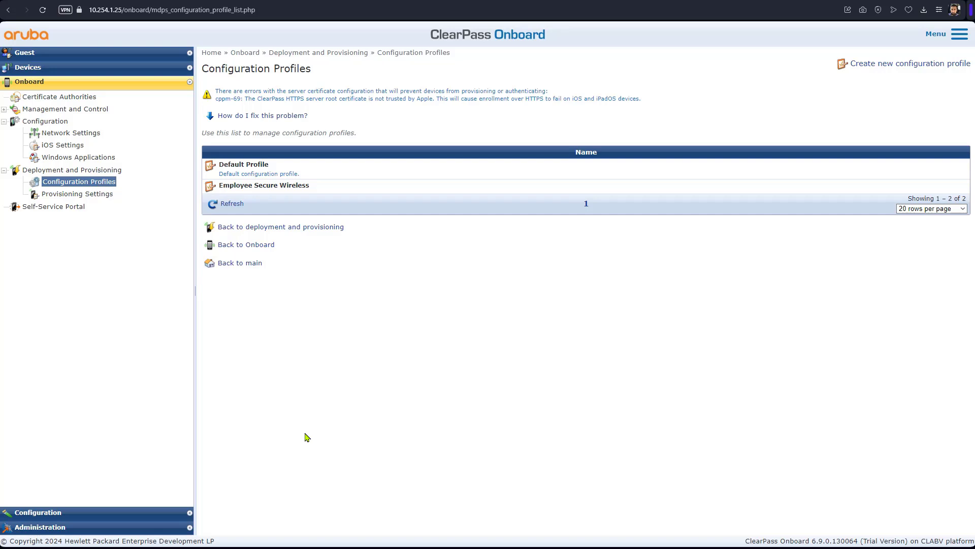
Step: Open the Provisioning Settings list and begin creating new provisioning settings
click(99, 195)
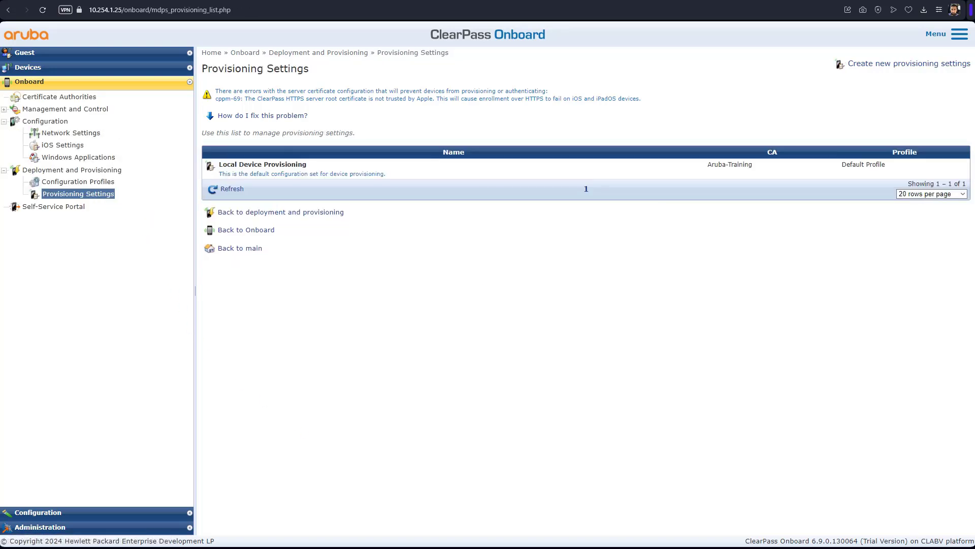
click(78, 185)
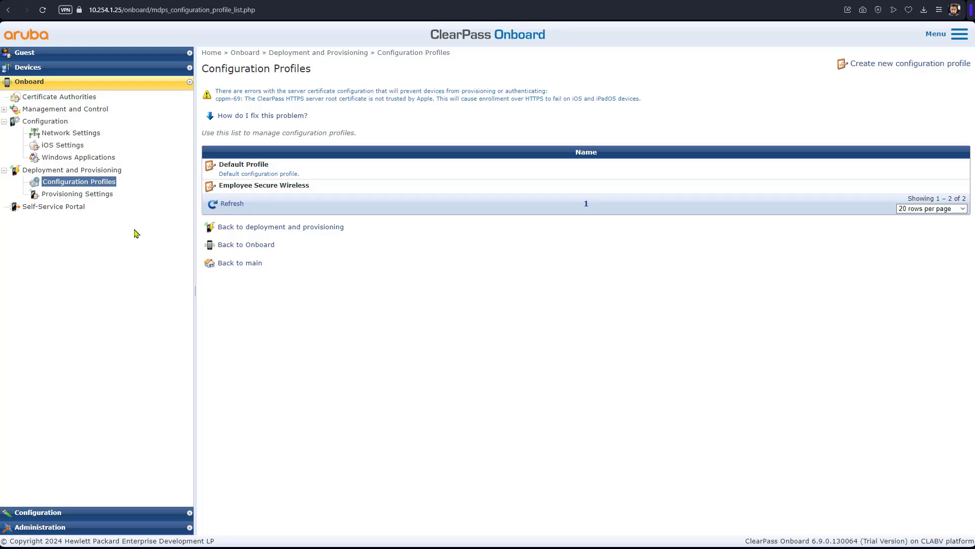
click(102, 197)
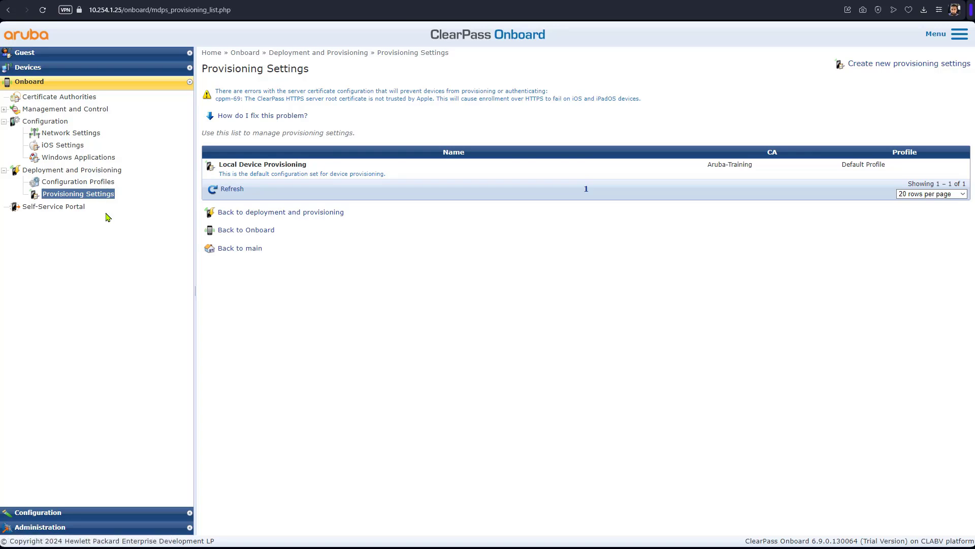
click(901, 65)
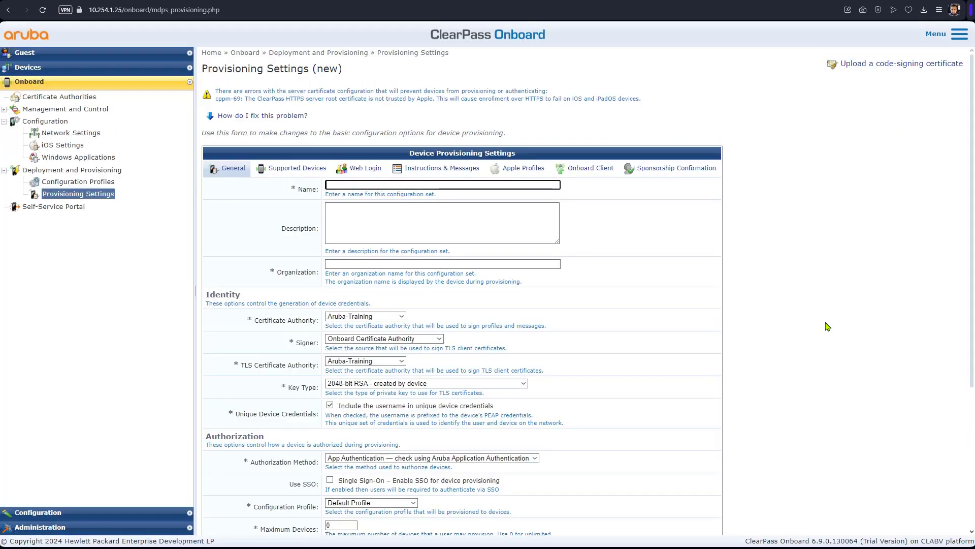
Step: Name the provisioning set Employee Secure Device Provisioning with organization Wizlane LTD
text(Employee Secure Device Provisioning)
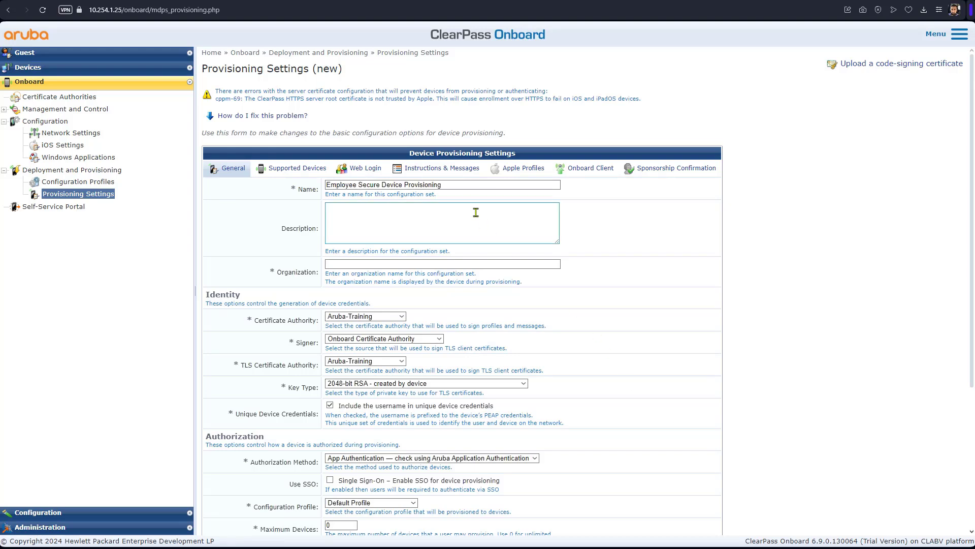
click(453, 183)
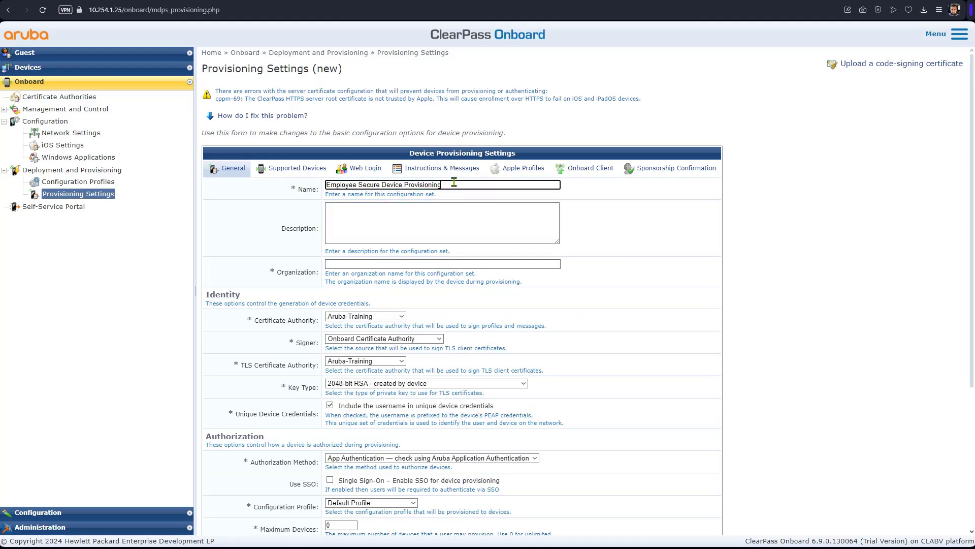
click(463, 264)
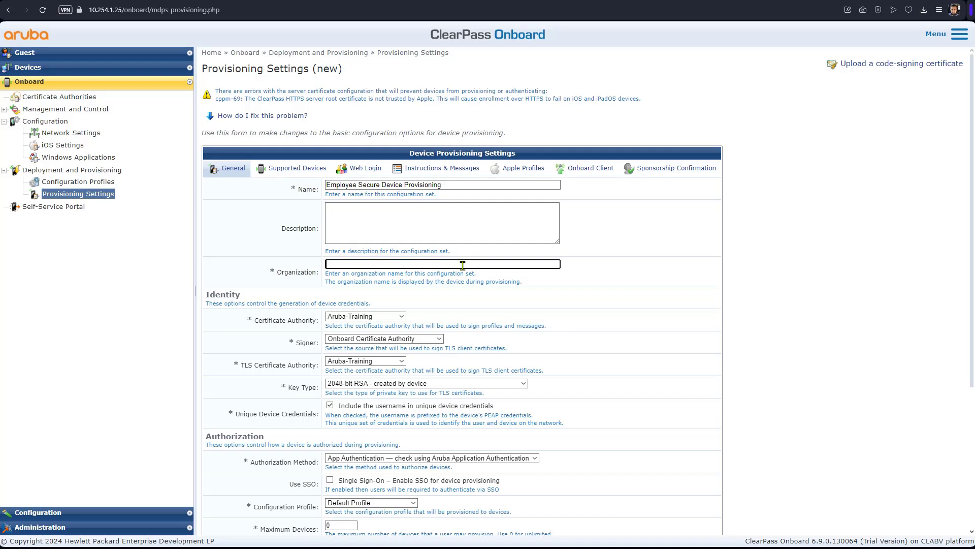
text(Wizlane LTD)
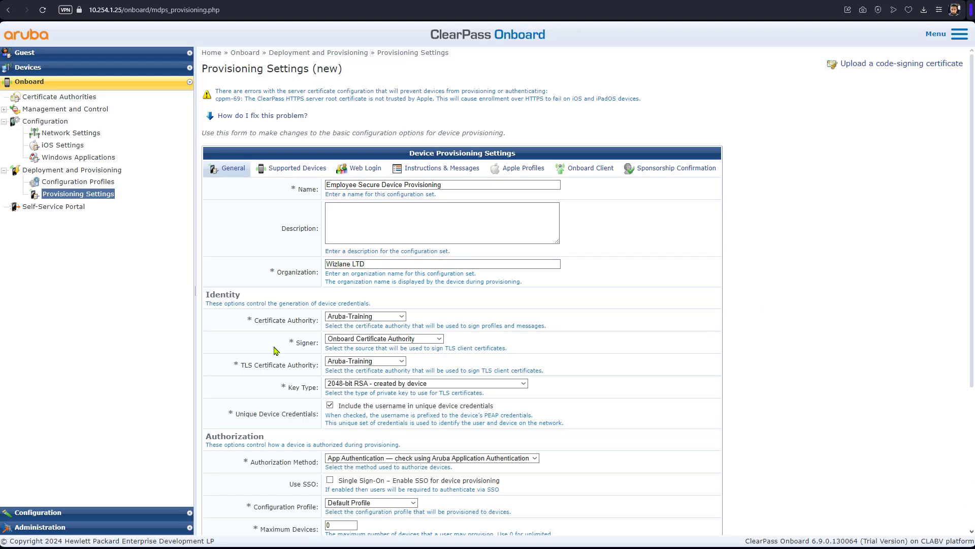
Step: Set the Certificate Authority and TLS signer to My Certificate Authority, keeping 2048-bit RSA device keys
click(388, 317)
click(387, 334)
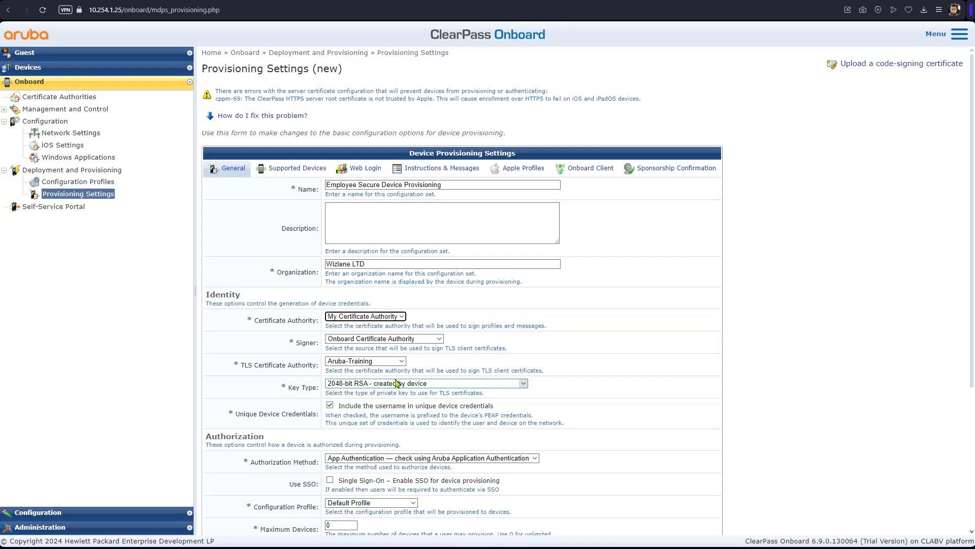
click(417, 340)
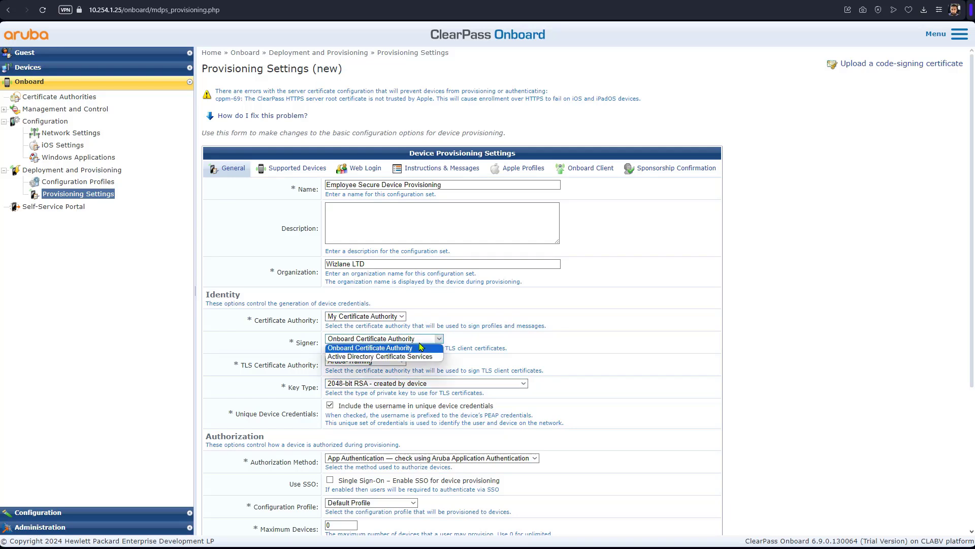
click(420, 348)
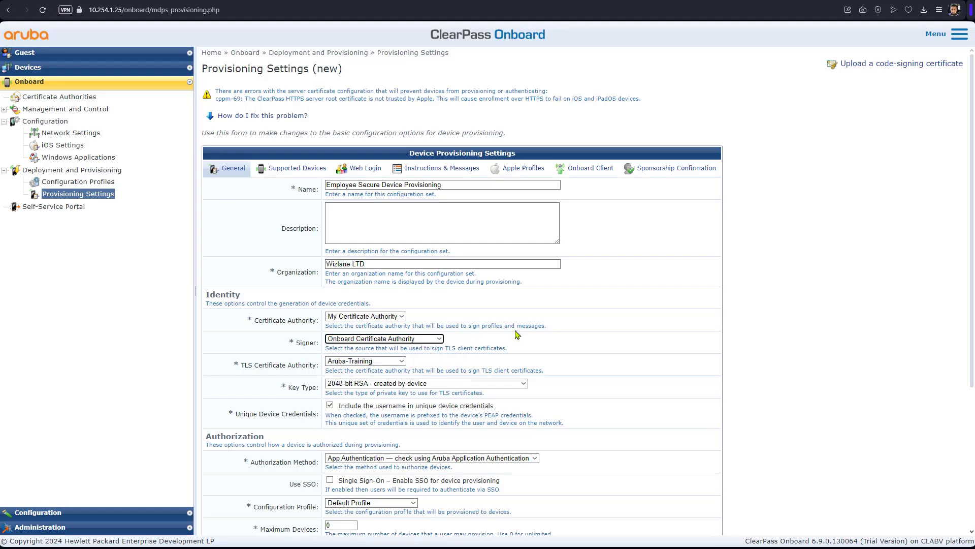
click(402, 362)
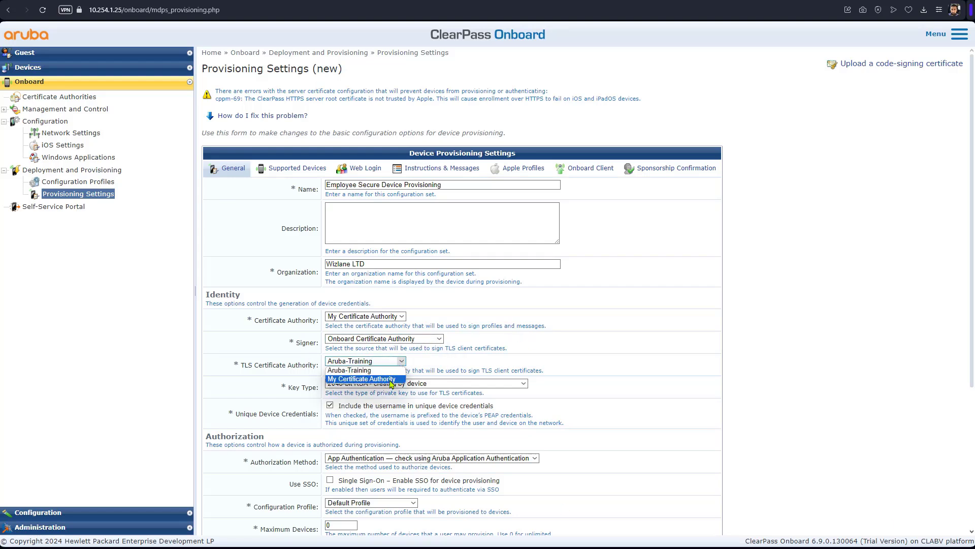
click(392, 379)
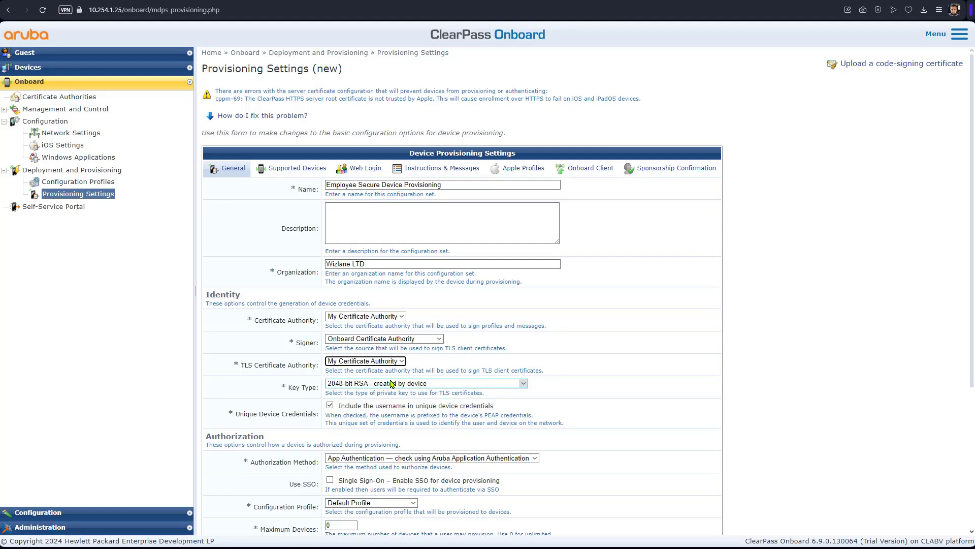
click(377, 384)
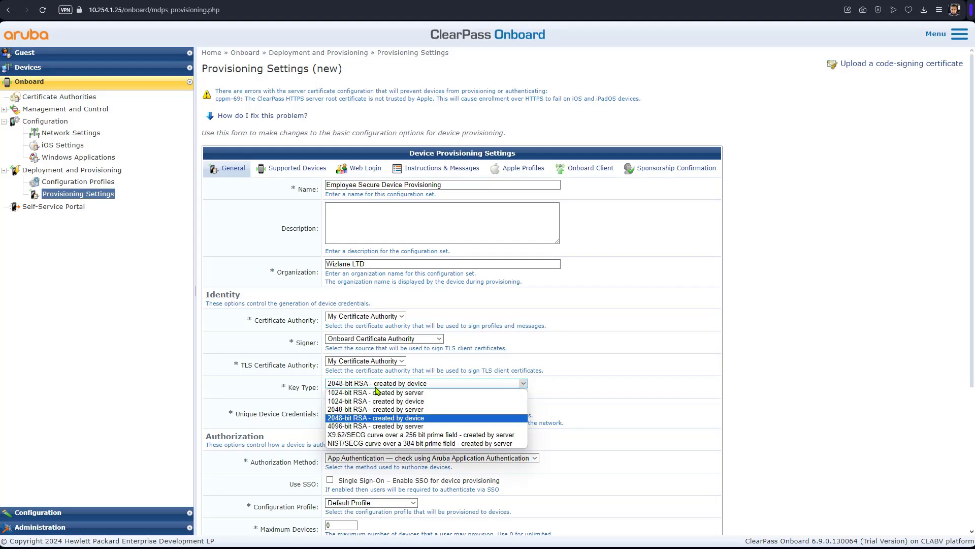
click(379, 418)
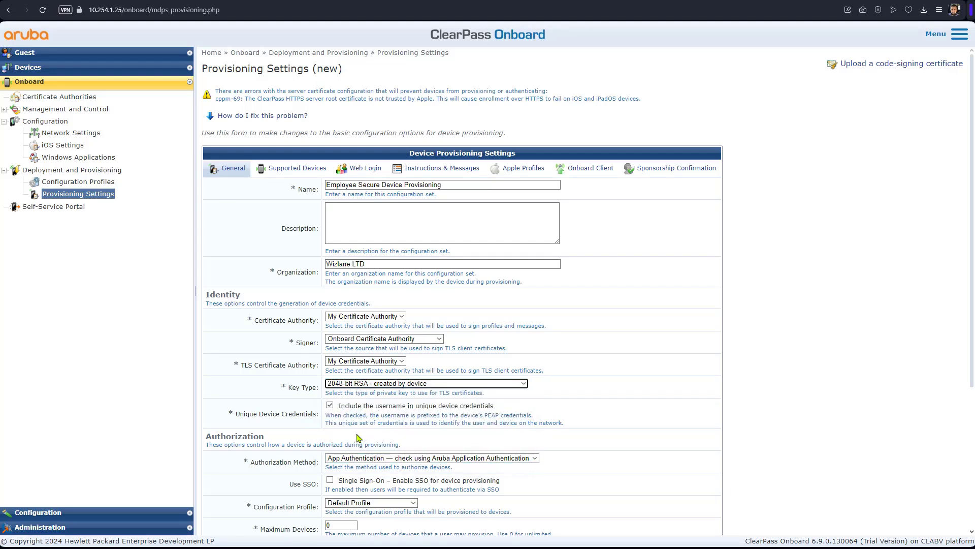
click(768, 415)
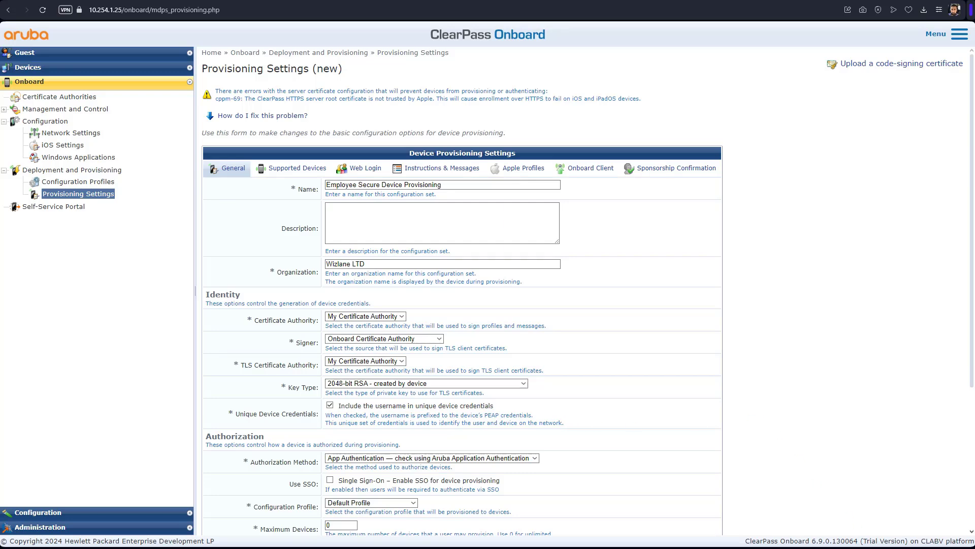
Step: Provision the Employee Secure Wireless configuration profile and check the Maximum Devices limit
scroll(534, 471, down, 3)
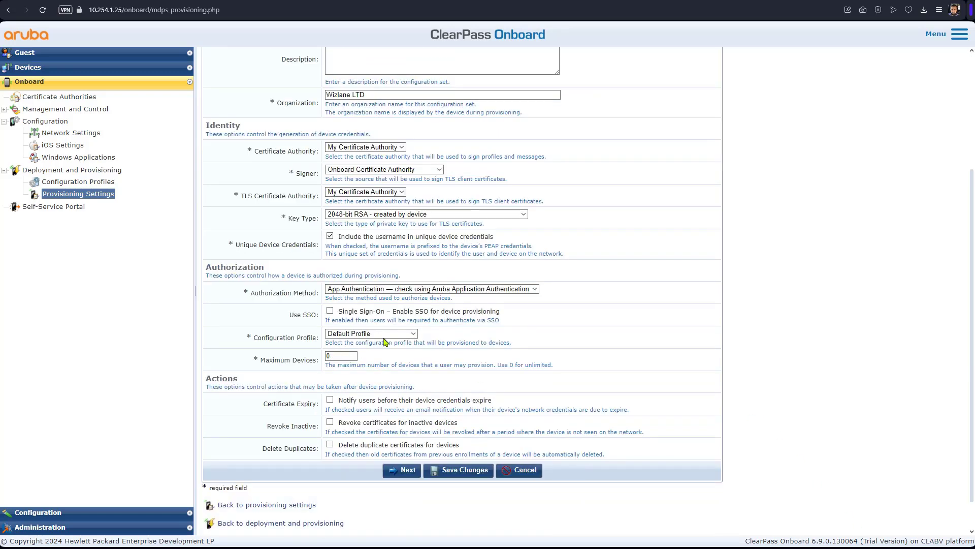
click(407, 335)
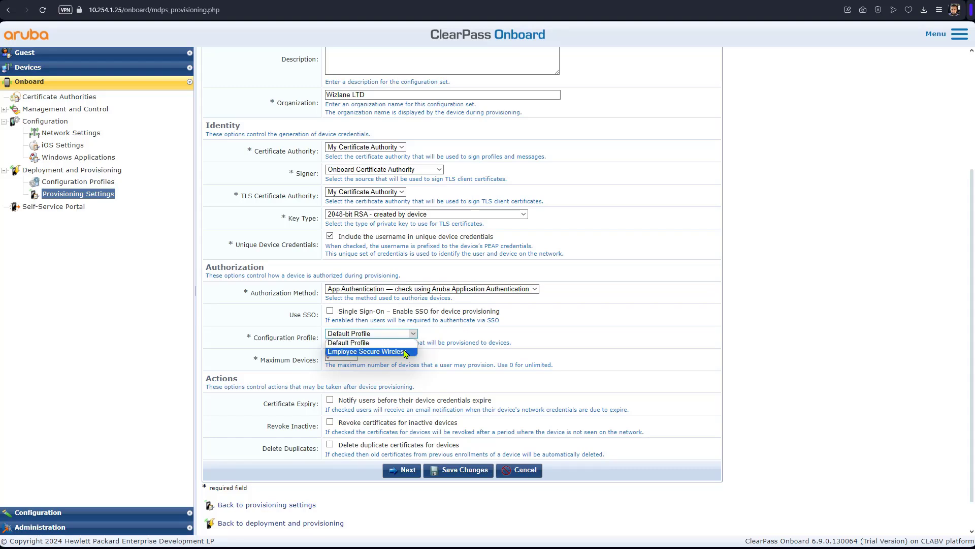
click(408, 352)
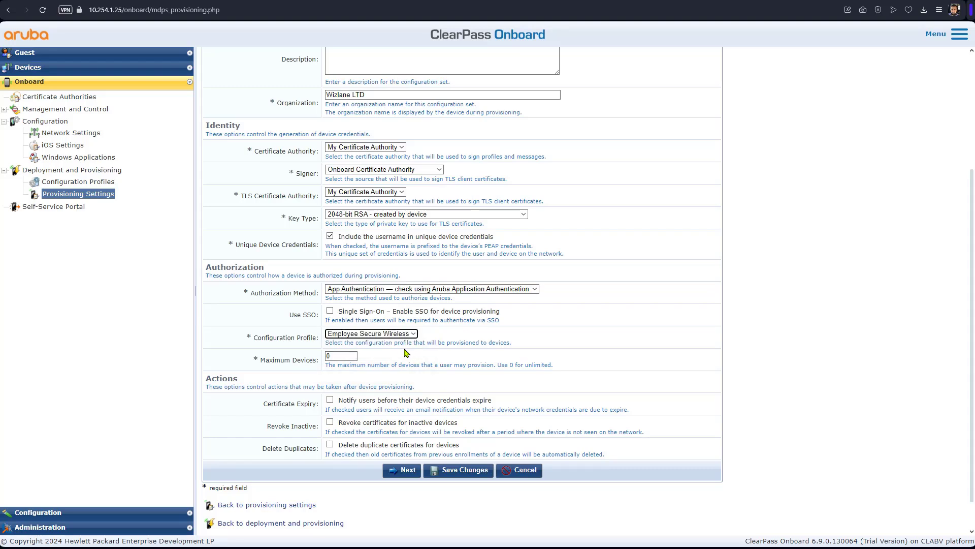
click(357, 356)
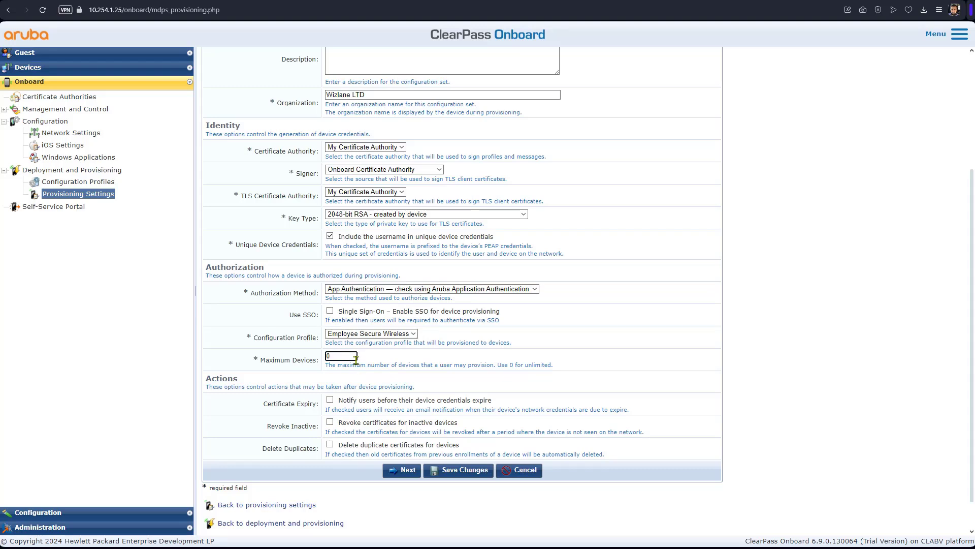
scroll(386, 210, down, 1)
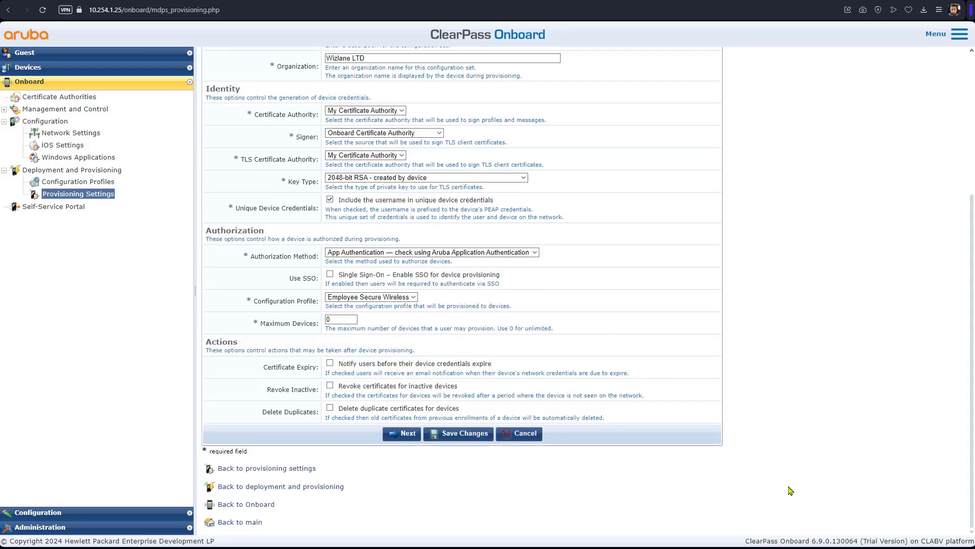
scroll(385, 210, up, 4)
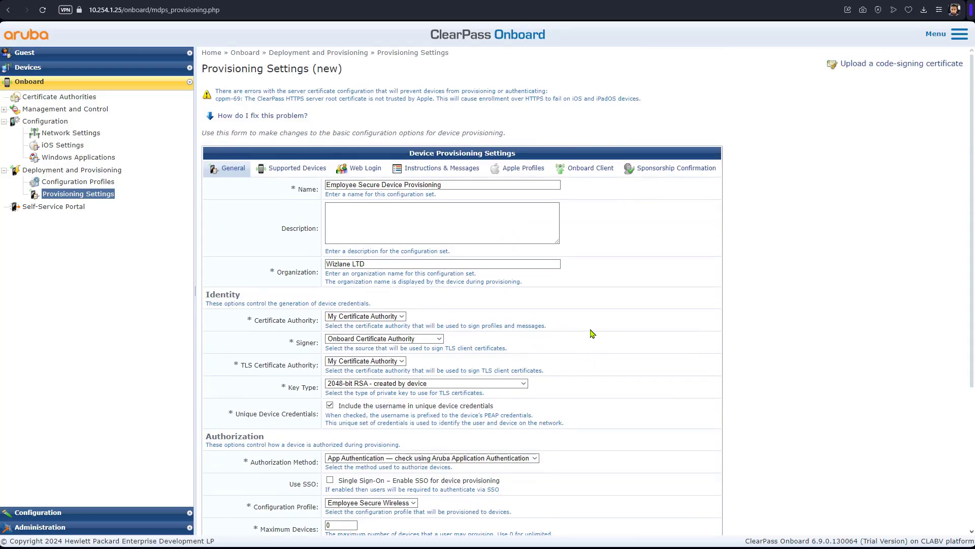
click(371, 170)
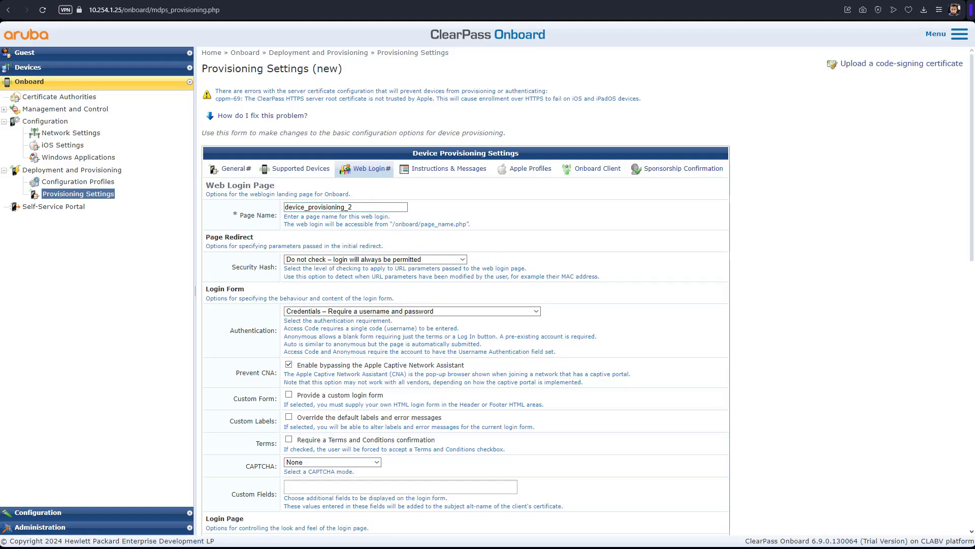
Step: On Onboard Client, use 10.254.1.25 (Management Port) with Validate Certificate set to No, and save
click(373, 206)
click(597, 173)
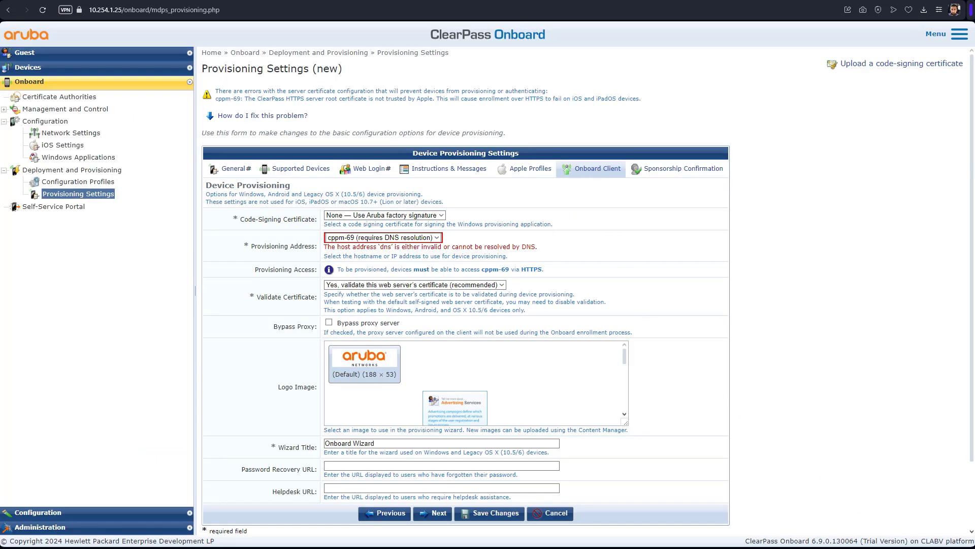
click(435, 238)
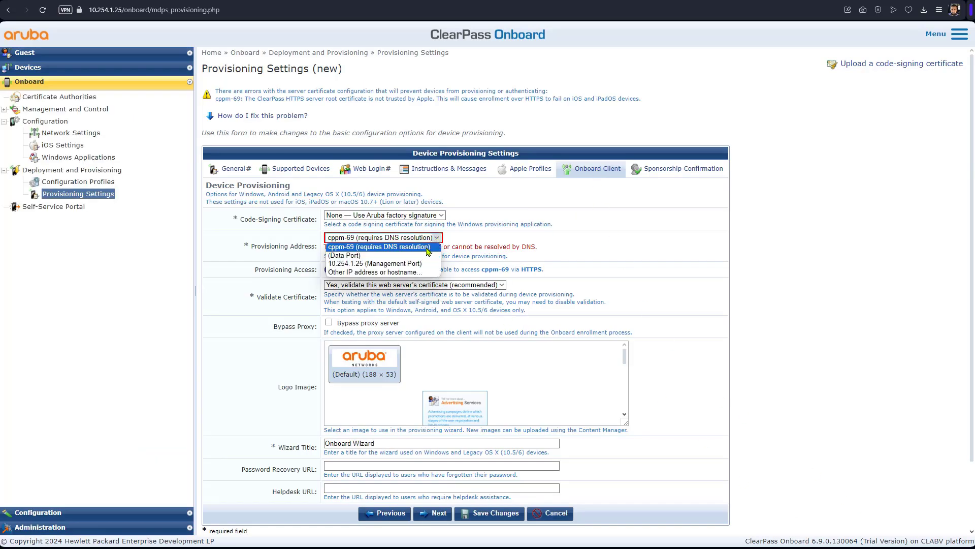
click(426, 264)
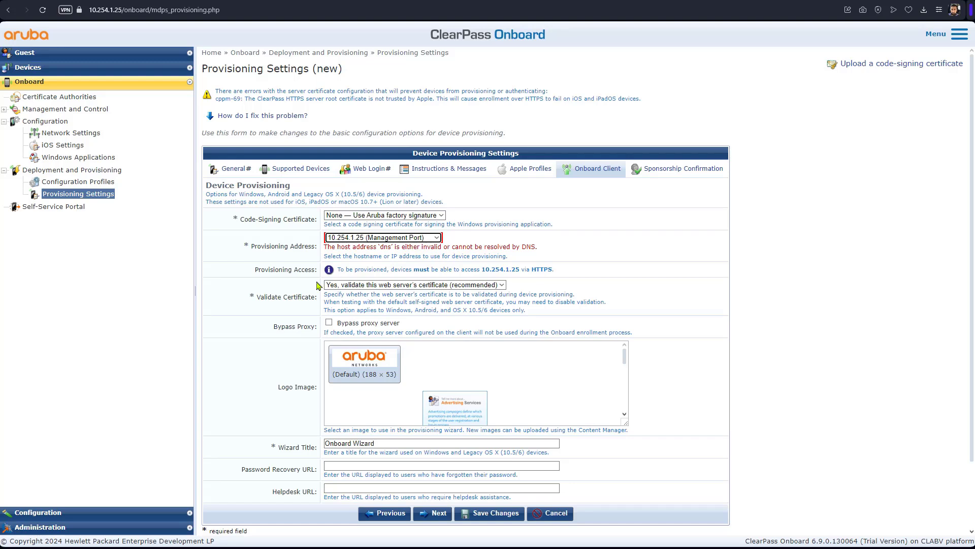
click(503, 287)
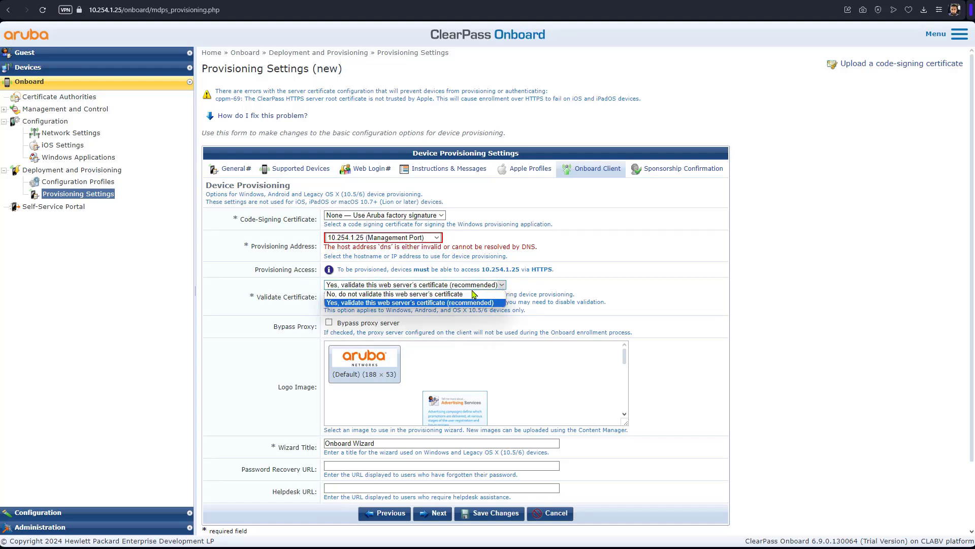
click(476, 297)
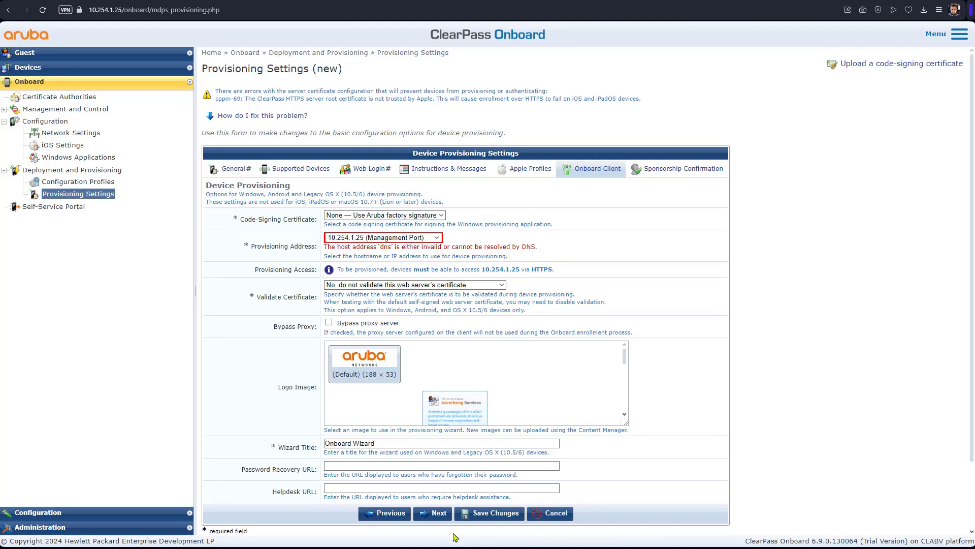
click(491, 515)
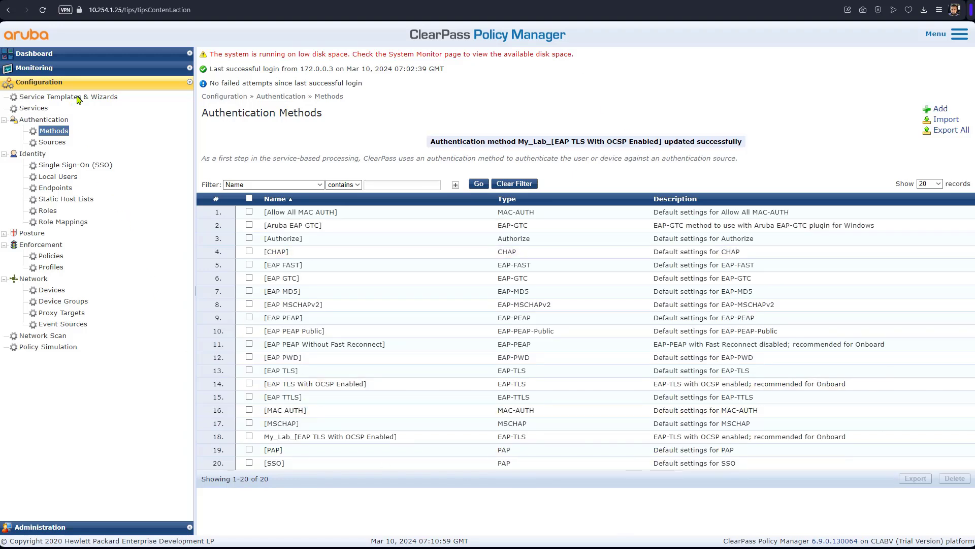
Step: Start a new service from the Onboard template under Service Templates & Wizards
click(79, 97)
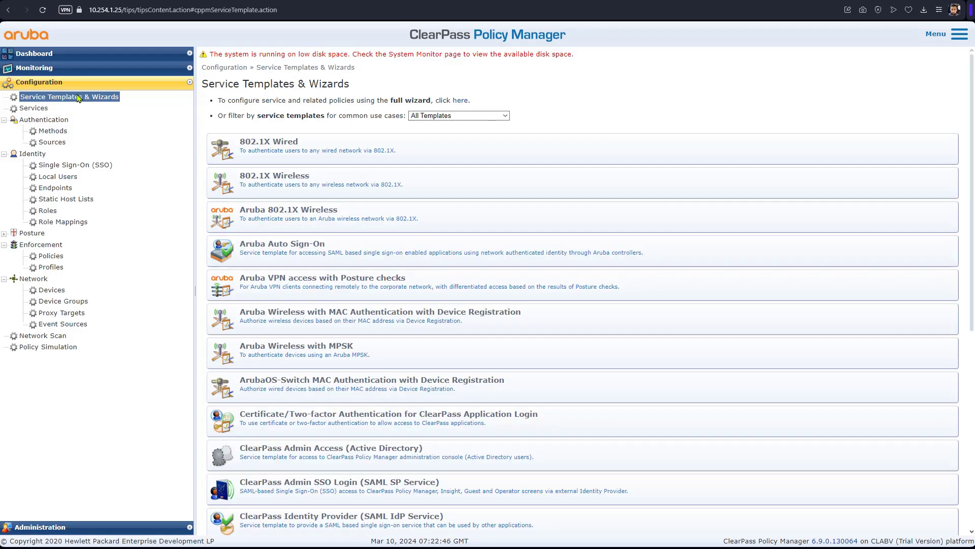
scroll(381, 279, down, 7)
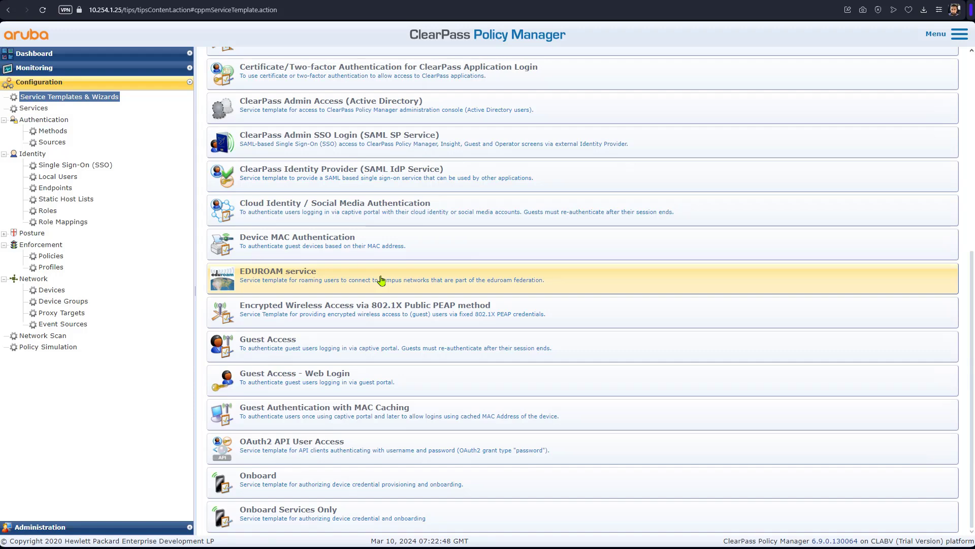
click(327, 479)
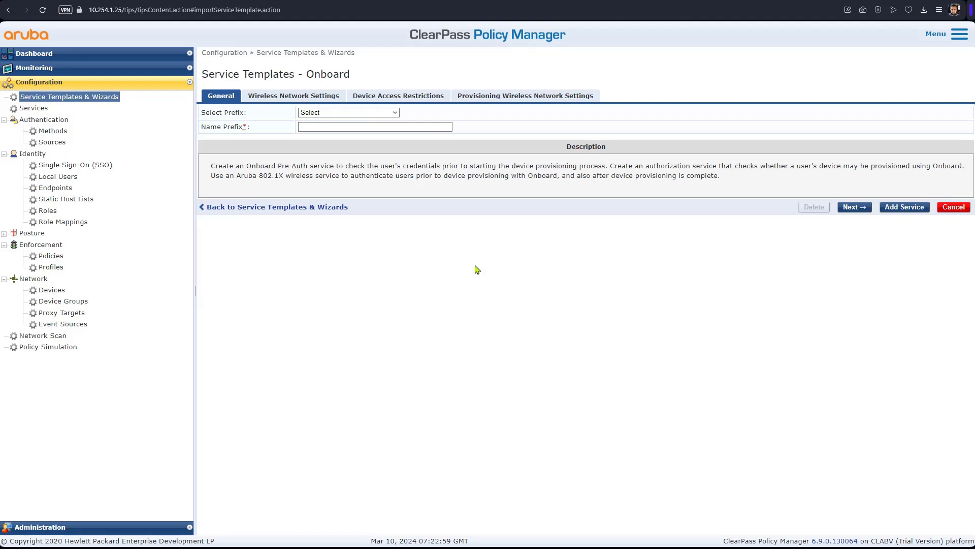
Step: Enter Employee Wireless as the name prefix with no existing prefix, then go to Provisioning Wireless Network Settings
click(389, 127)
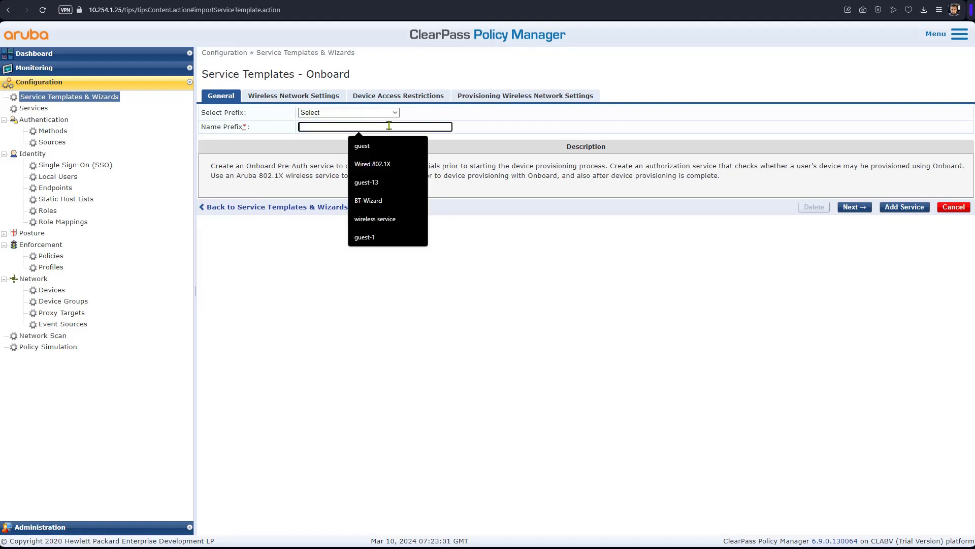
text(Employ)
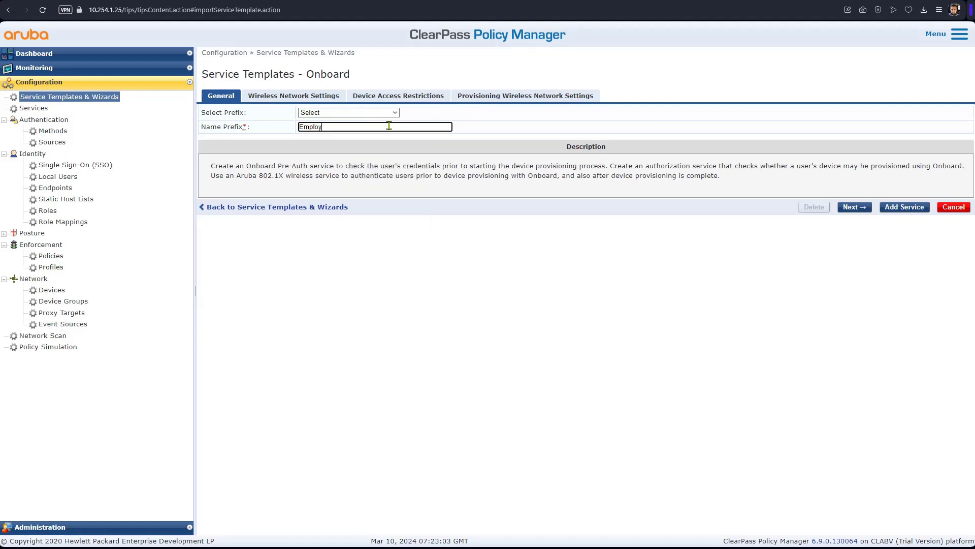
text(ee Wireless)
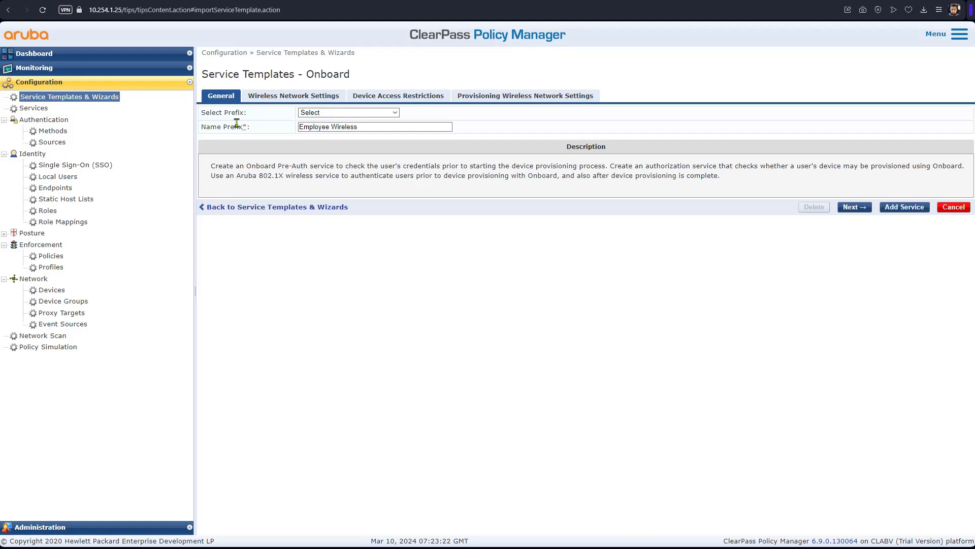
drag(249, 112, 205, 115)
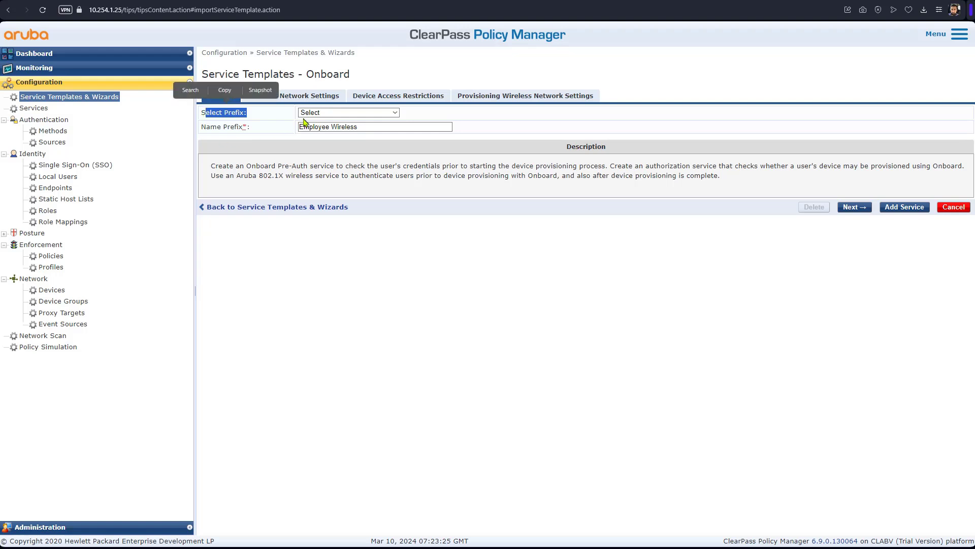
click(394, 113)
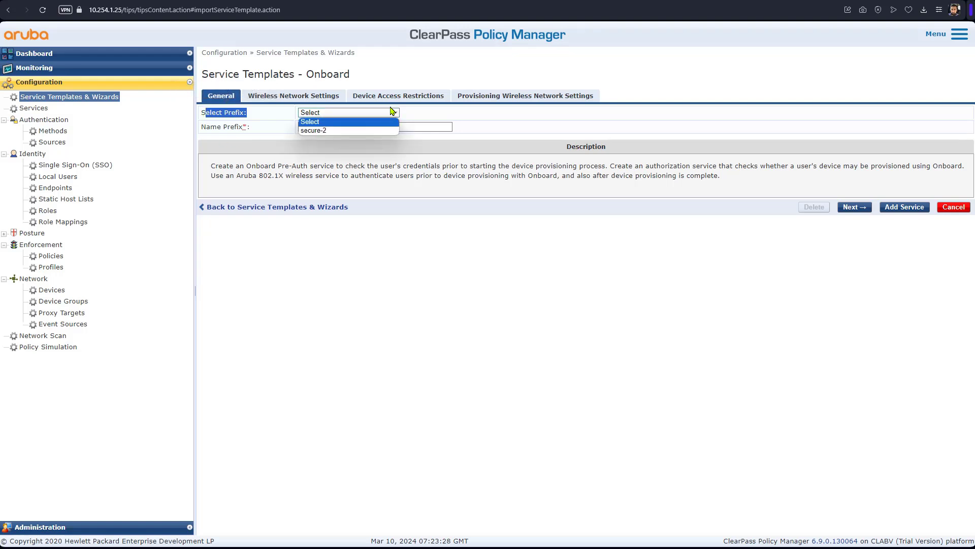
click(392, 112)
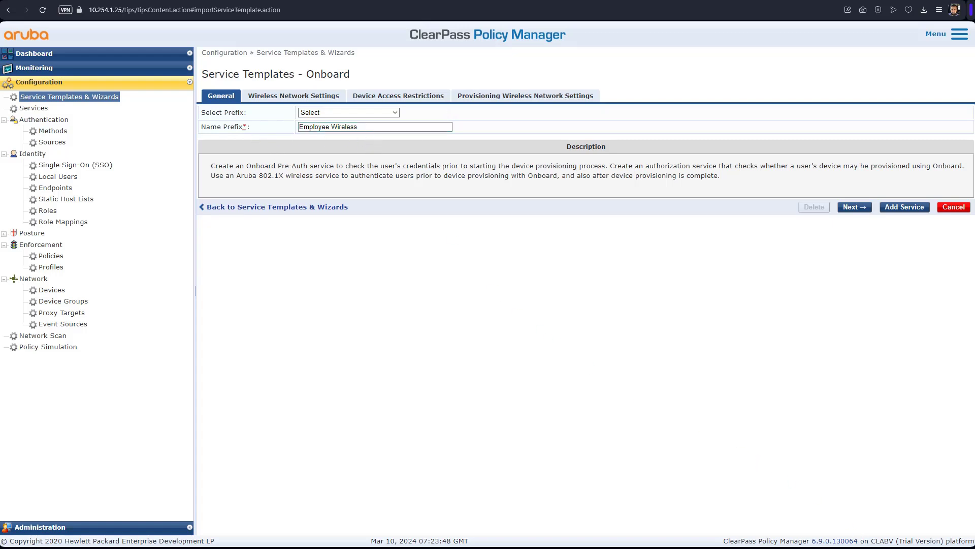
click(516, 101)
click(395, 126)
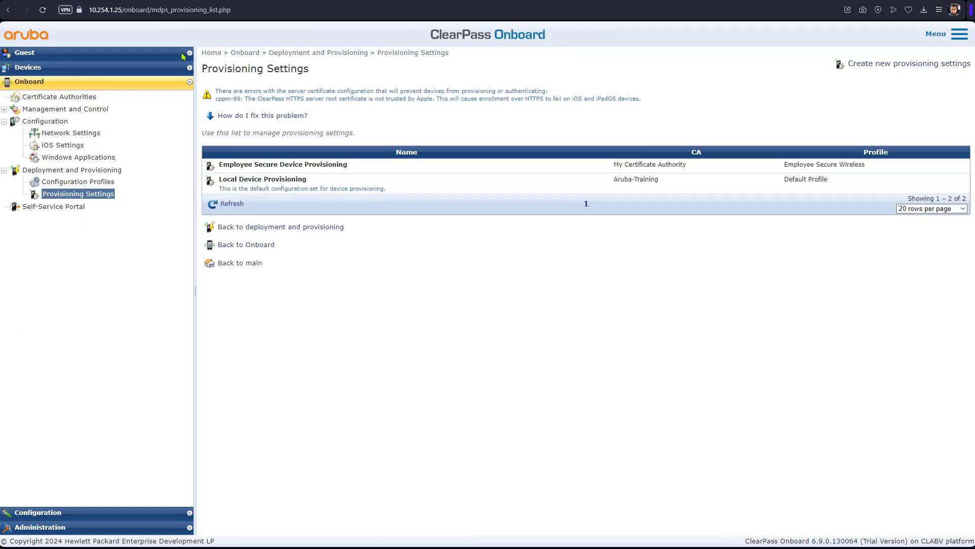
Step: Copy the SSID secure-1 from the Employee Secure onboard network settings
click(81, 133)
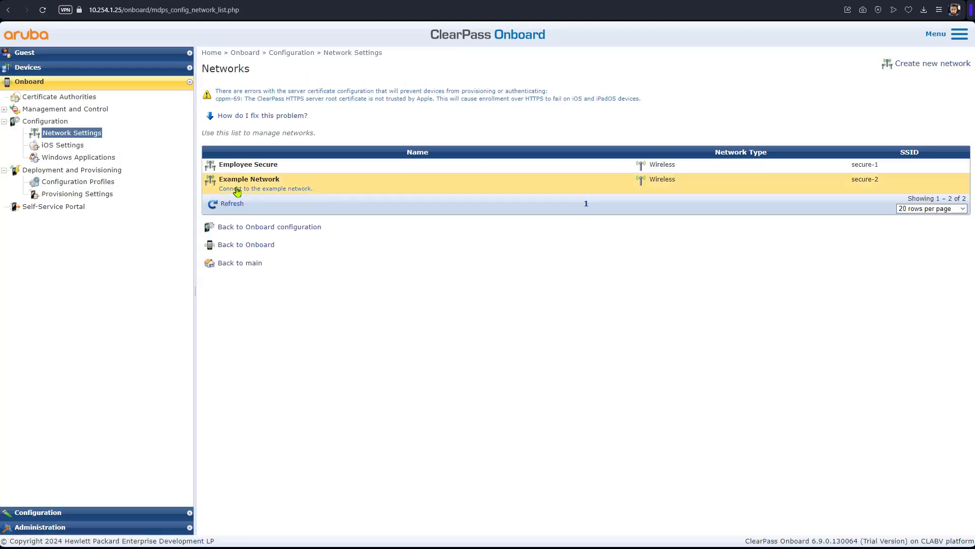
click(262, 170)
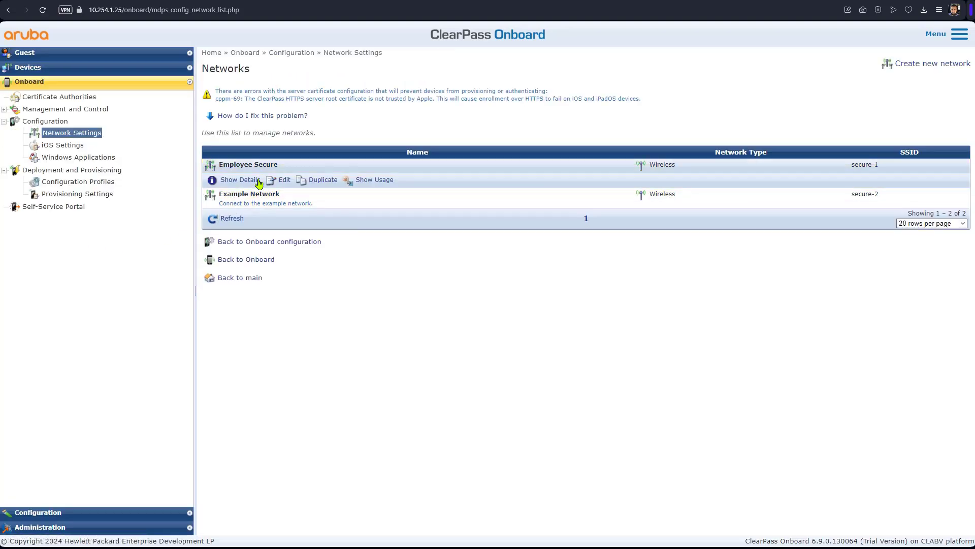
click(283, 180)
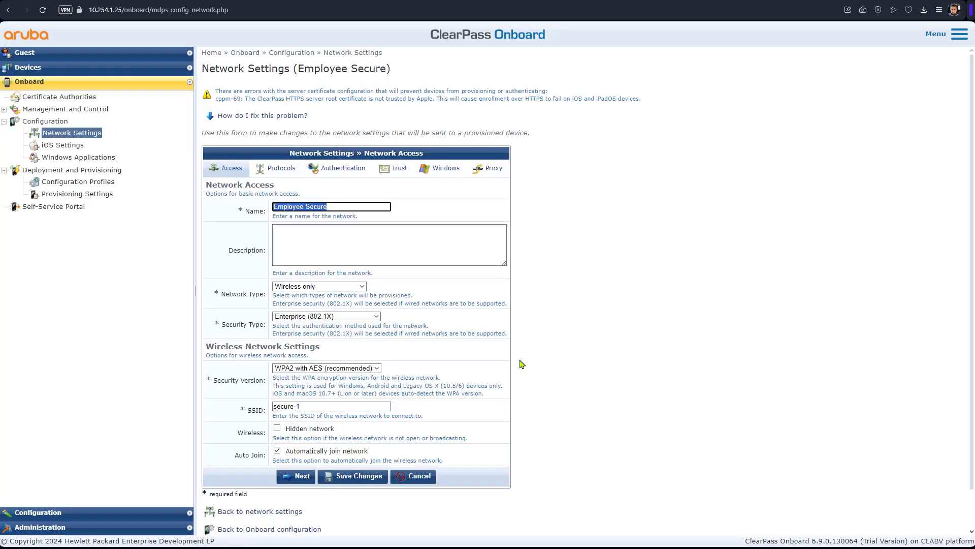
drag(311, 407, 250, 407)
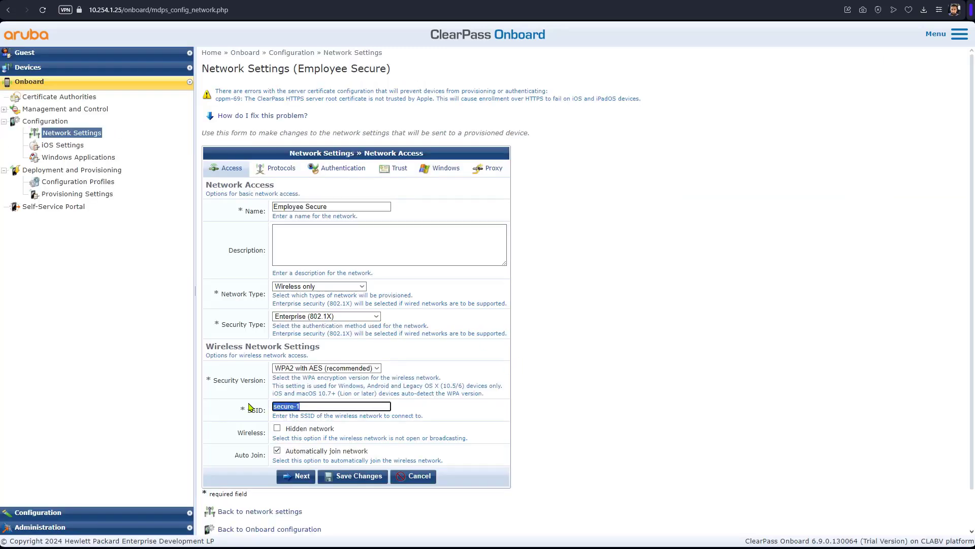
right_click(292, 406)
click(311, 235)
Step: Paste secure-1 as the template's onboarding SSID and add the Onboard services
key(ctrl+Tab)
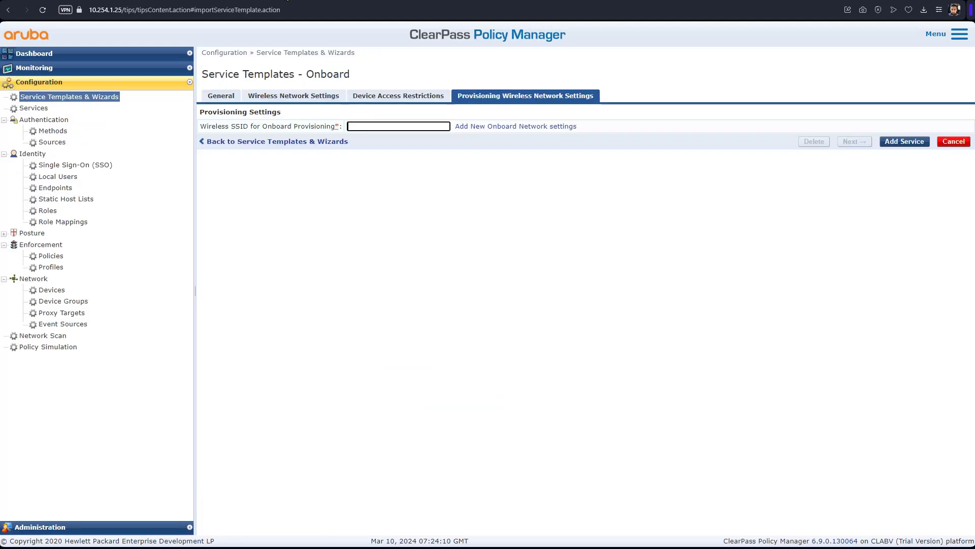
right_click(369, 126)
click(406, 205)
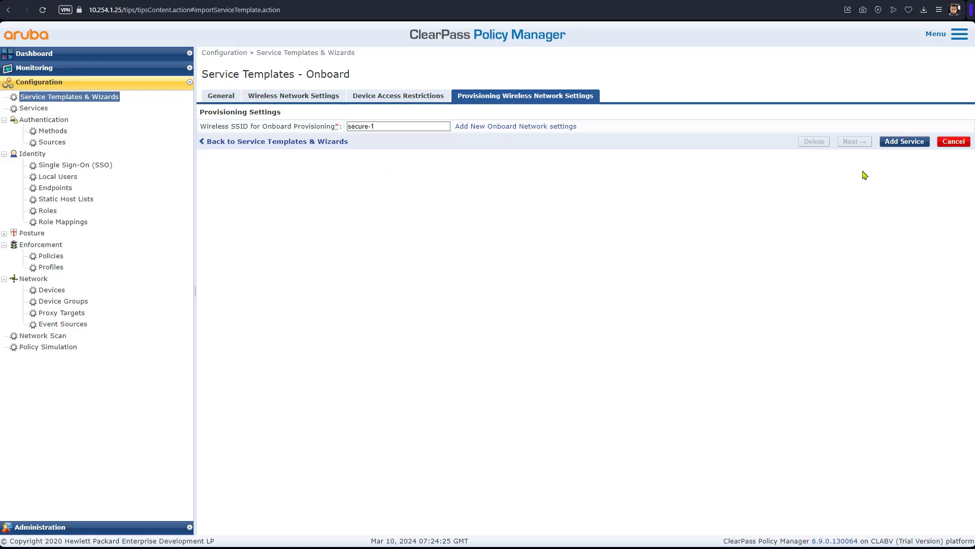
click(904, 141)
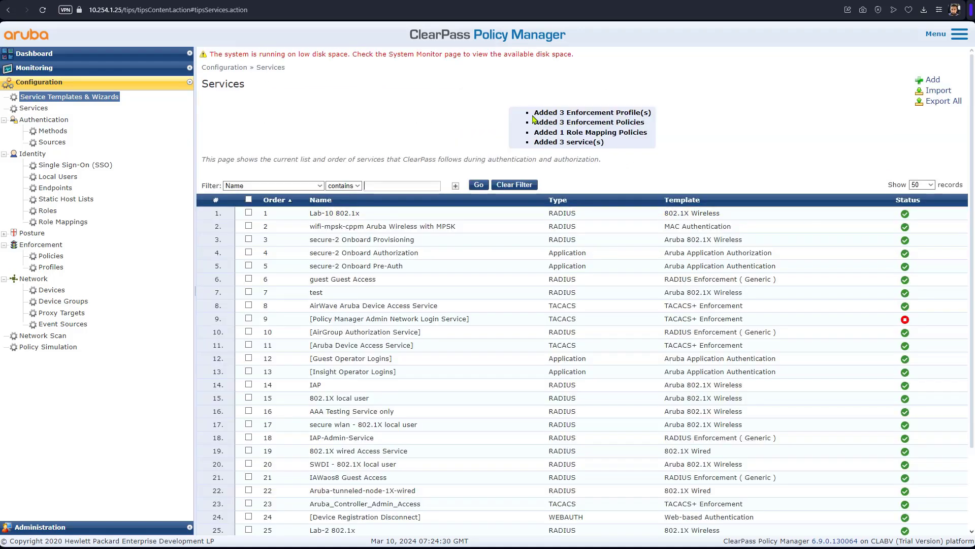
drag(533, 119, 594, 116)
drag(630, 133, 639, 144)
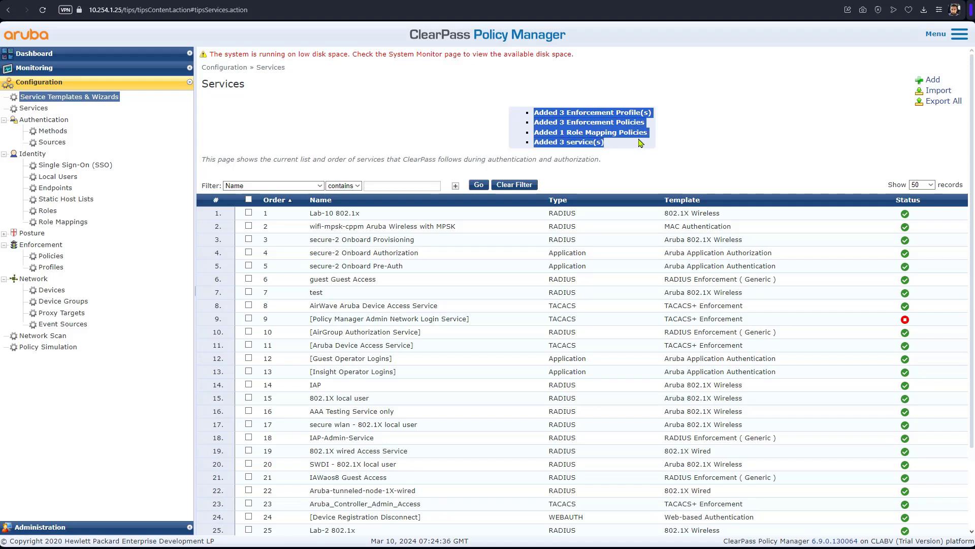
drag(639, 142, 639, 142)
scroll(531, 391, down, 2)
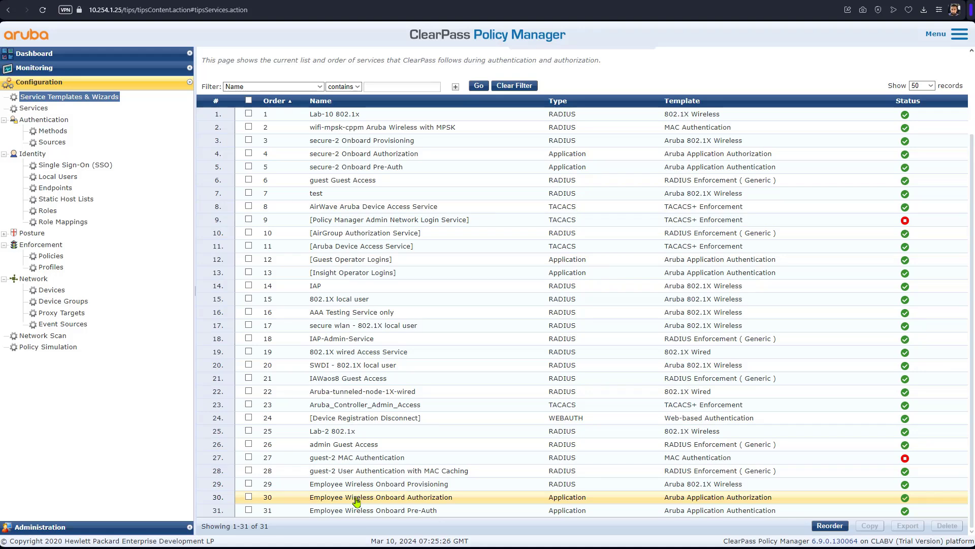
Step: Add [Local User Repository] [Local SQL DB] to Employee Wireless Onboard Authorization's authorization sources
click(445, 499)
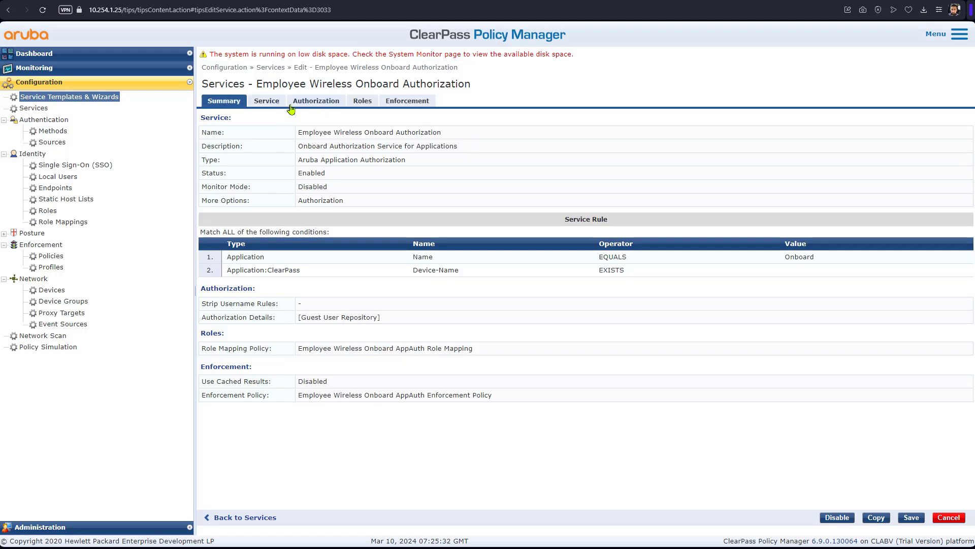
click(308, 105)
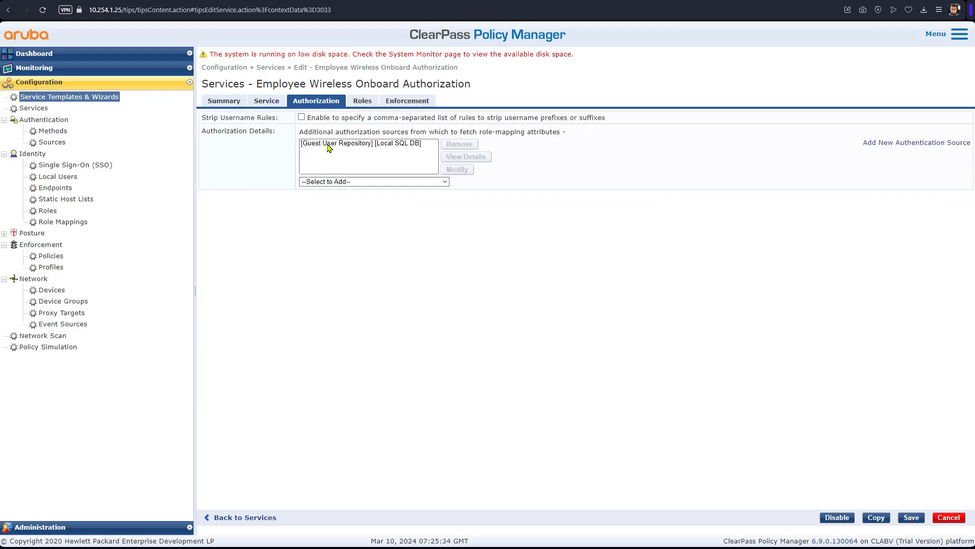
click(352, 183)
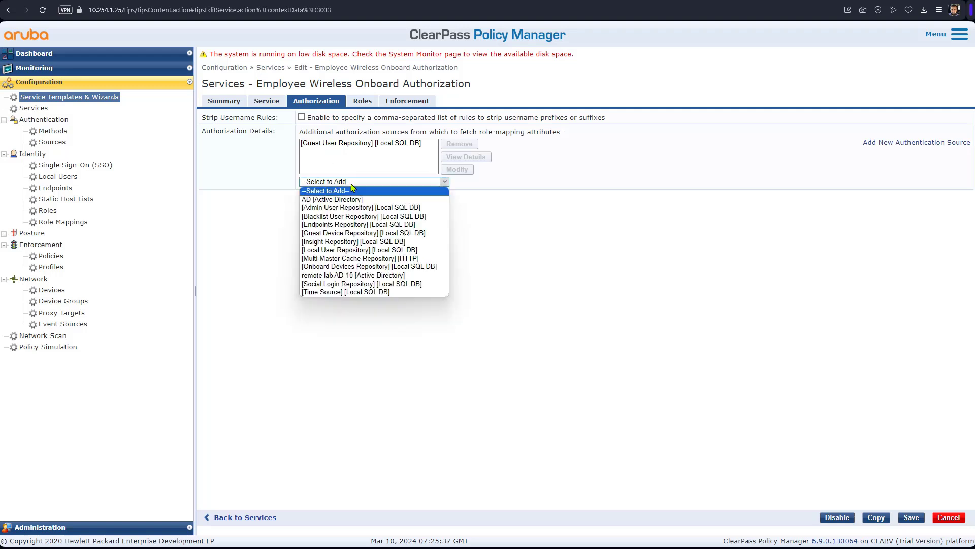
click(364, 249)
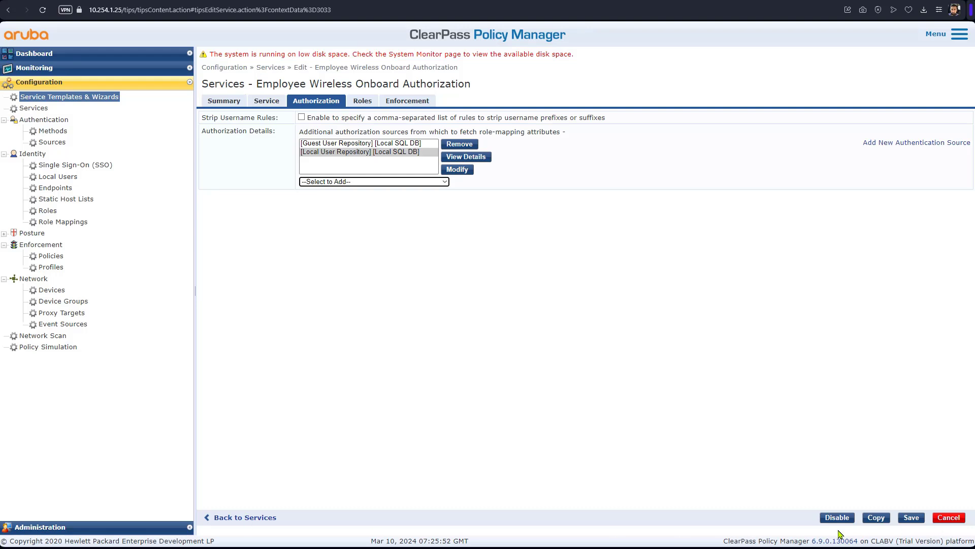
click(363, 102)
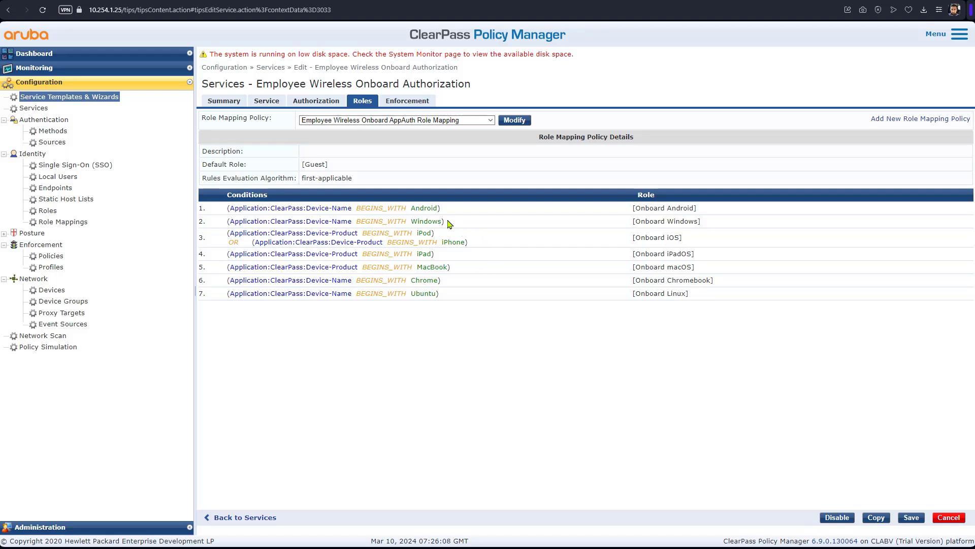
Step: Review the Windows device-to-Onboard Windows role mapping rules, then save the Onboard Authorization service
drag(449, 224, 221, 227)
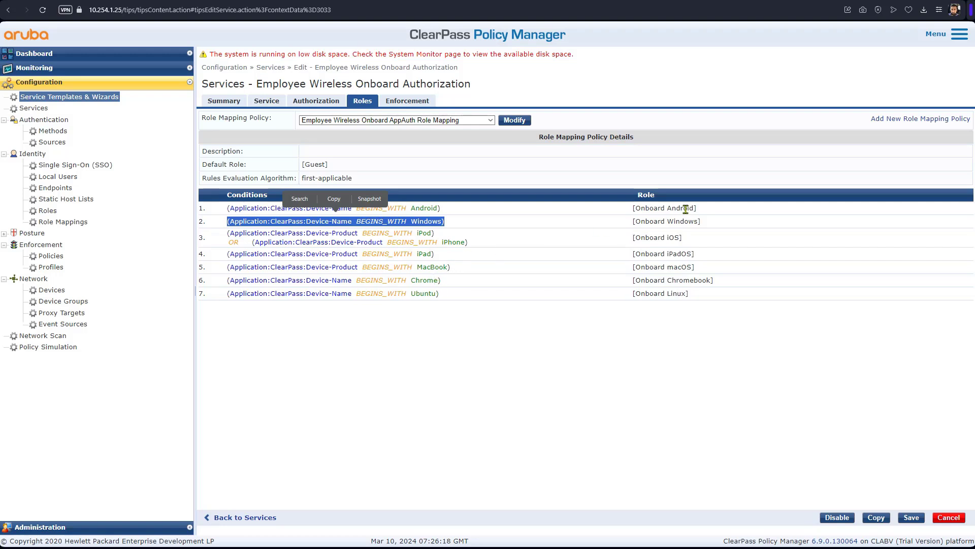
drag(633, 208, 655, 286)
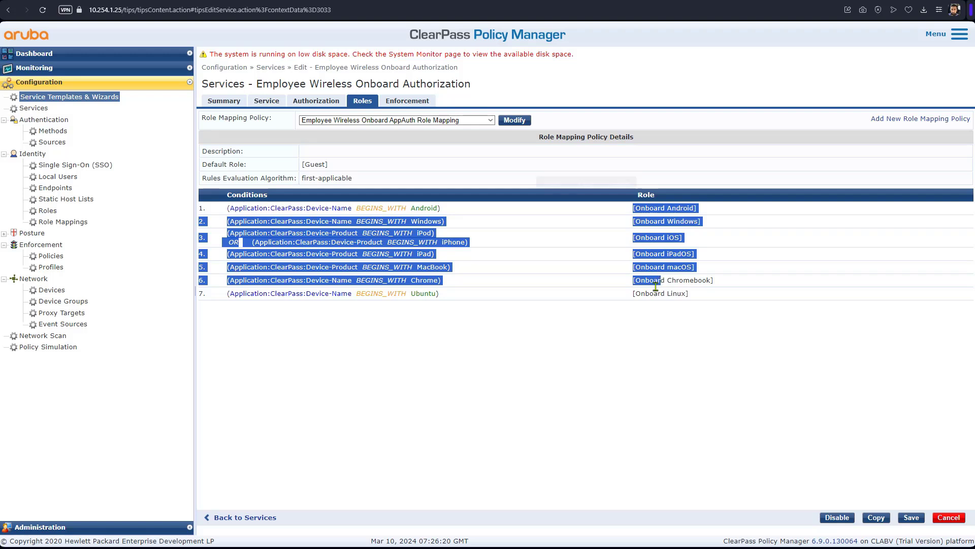
click(547, 341)
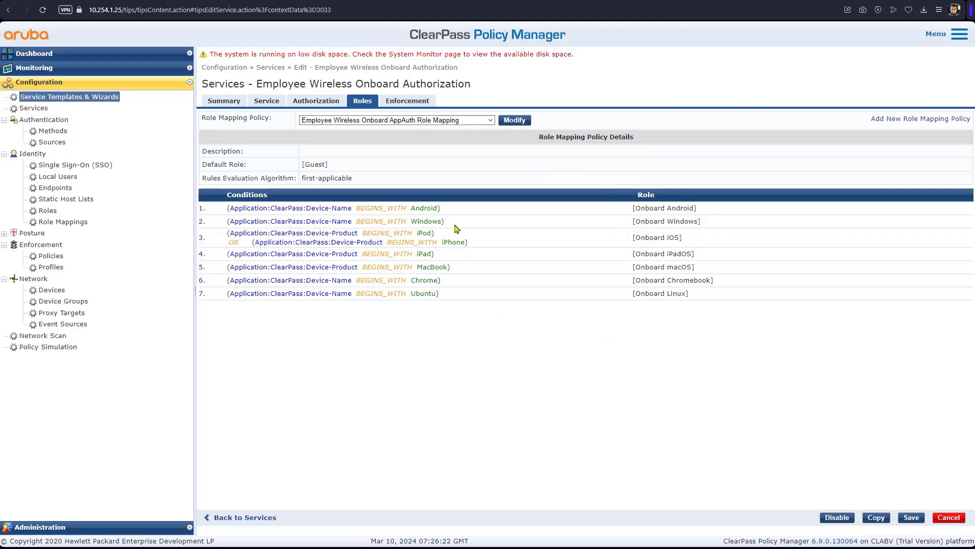
drag(705, 222, 630, 224)
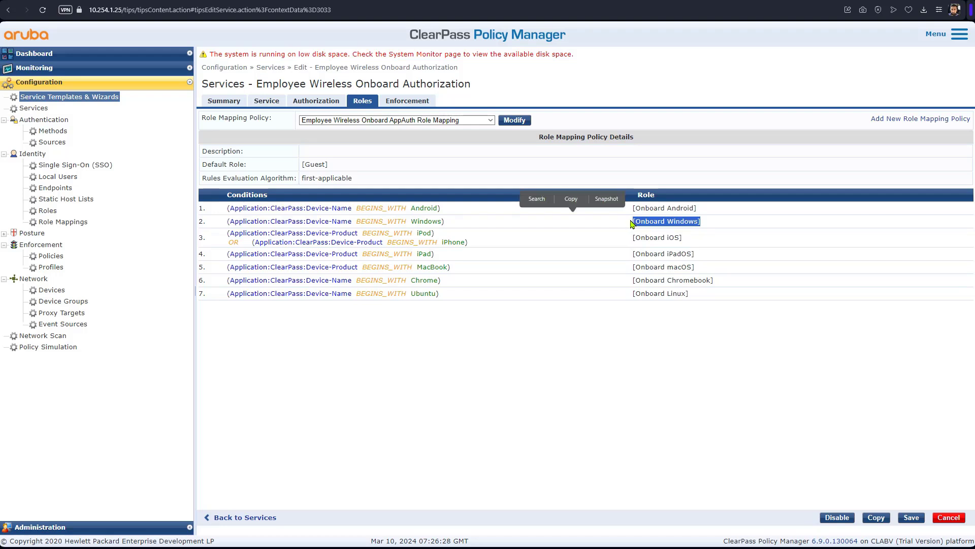
click(912, 517)
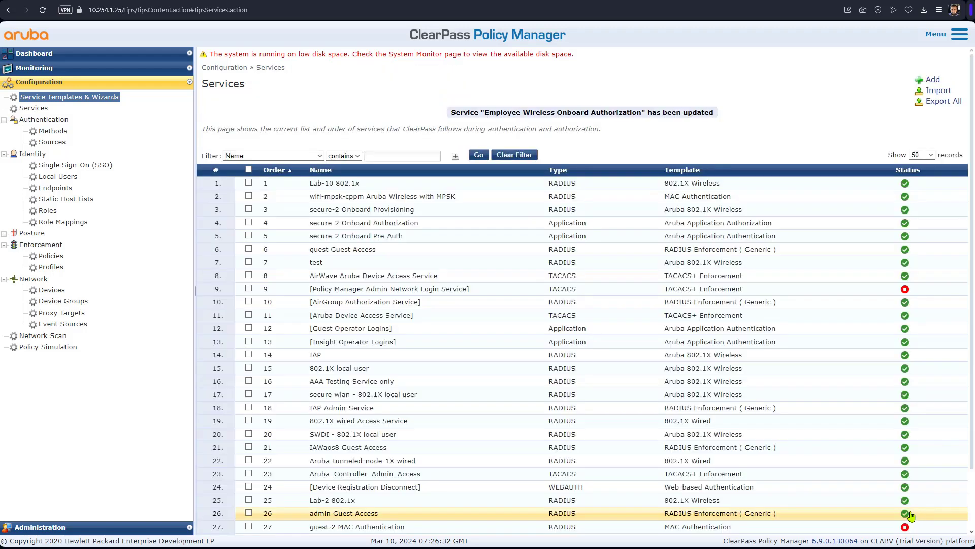
Step: Scroll the Services list down to Employee Wireless Onboard Pre-Auth and open it
scroll(482, 531, down, 2)
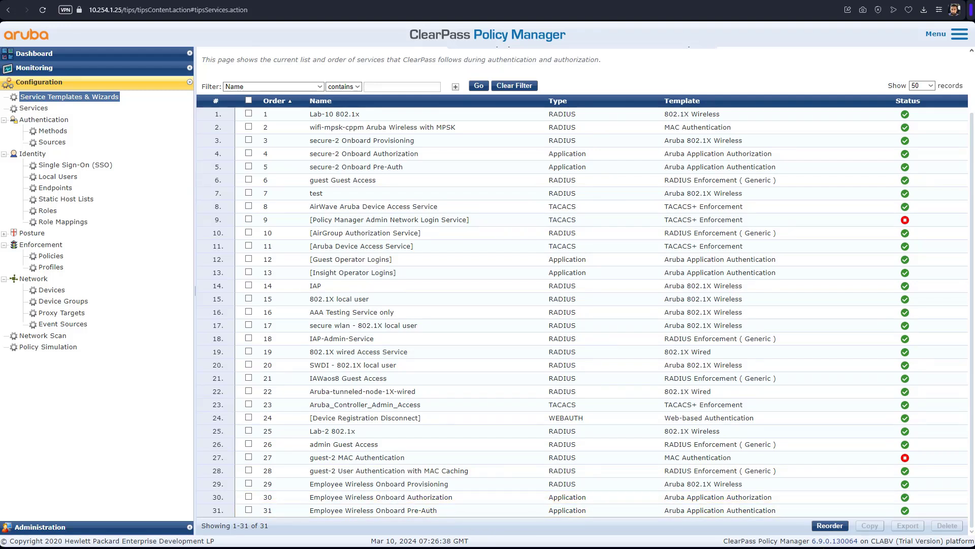
click(384, 511)
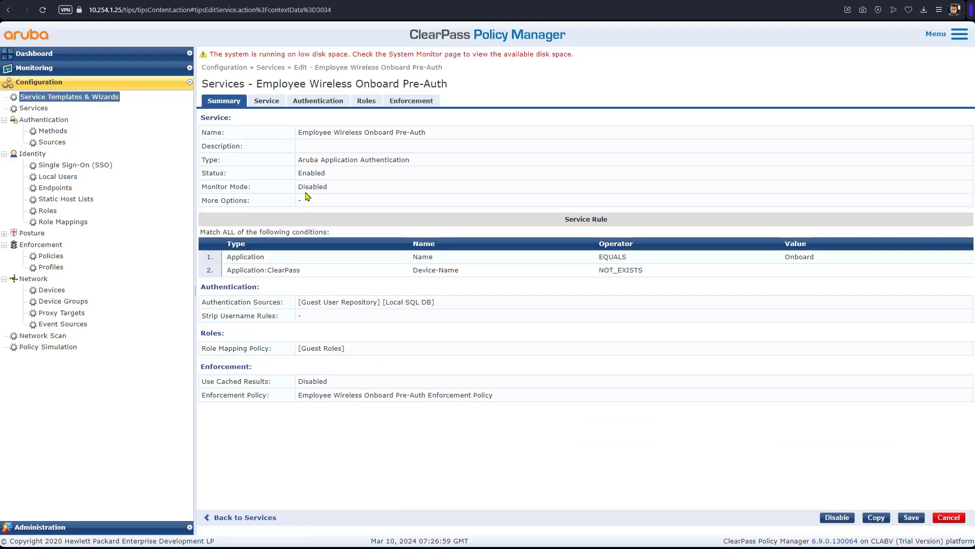
Step: Add Local User Repository to Pre-Auth's authentication sources, then remove it again, leaving Guest User Repository only
click(319, 101)
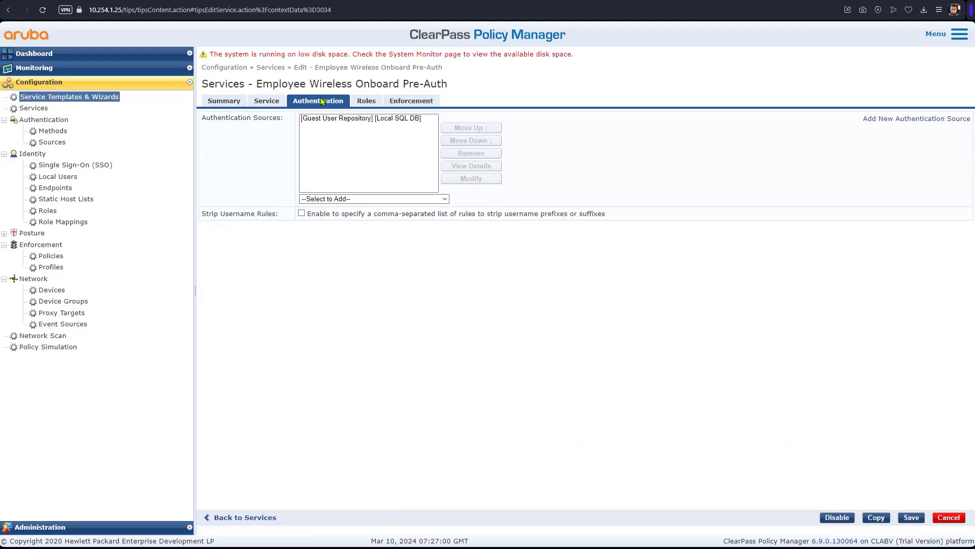
click(343, 199)
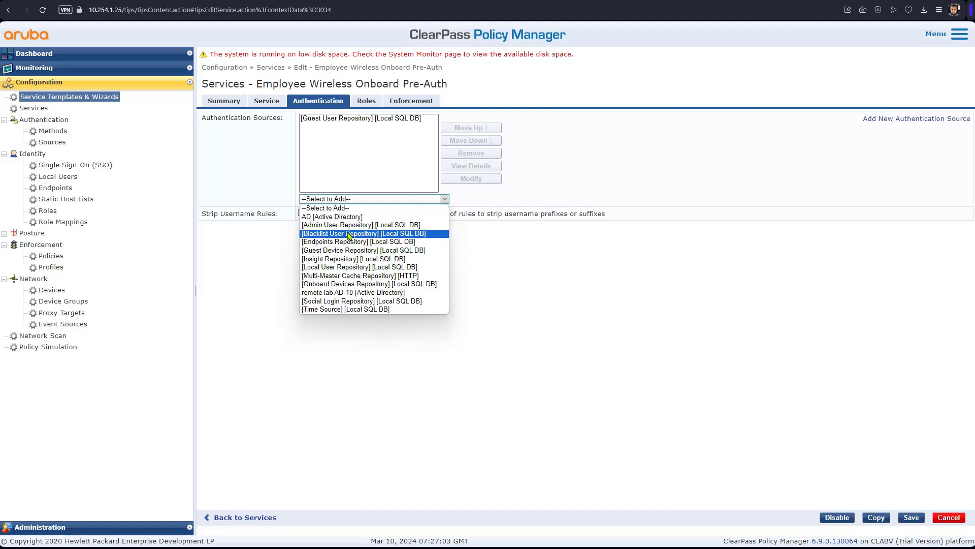
click(352, 267)
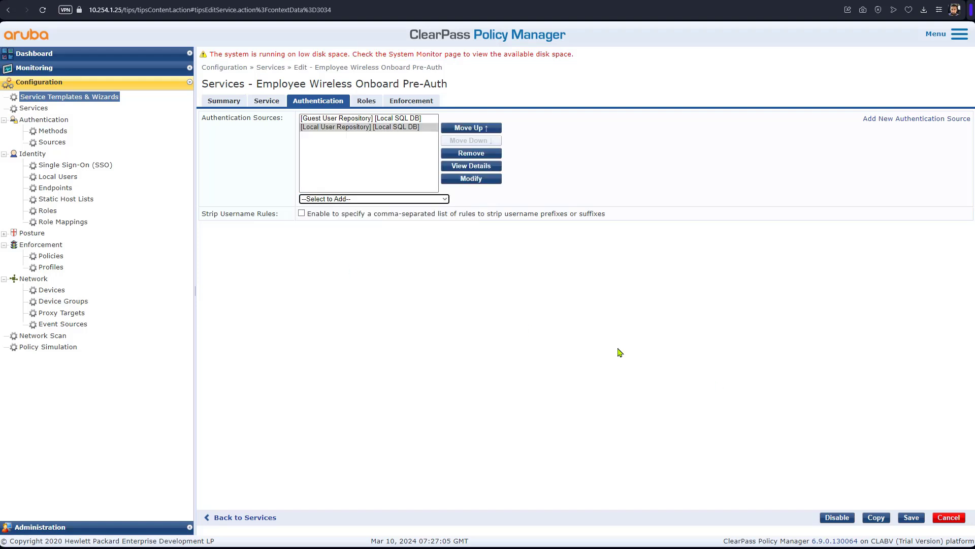
click(910, 519)
click(345, 128)
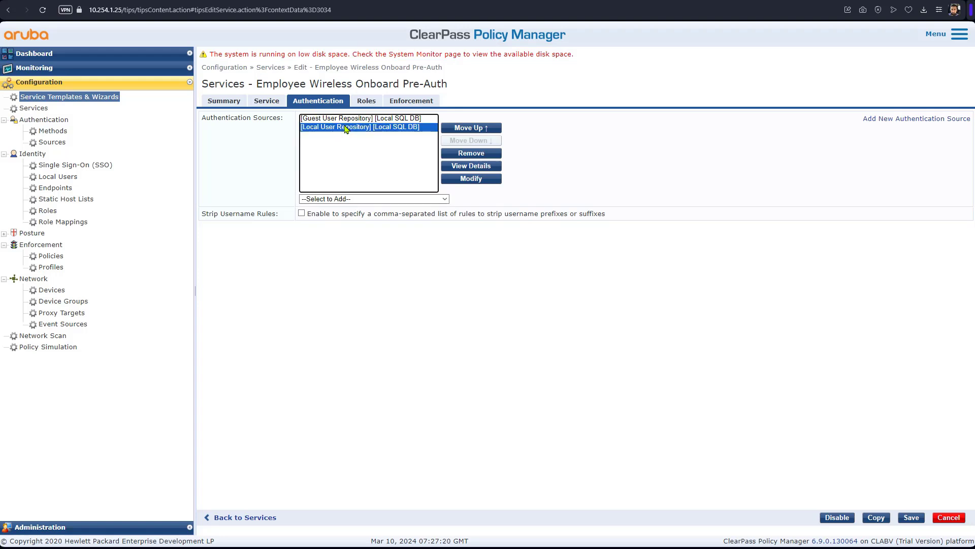
click(464, 154)
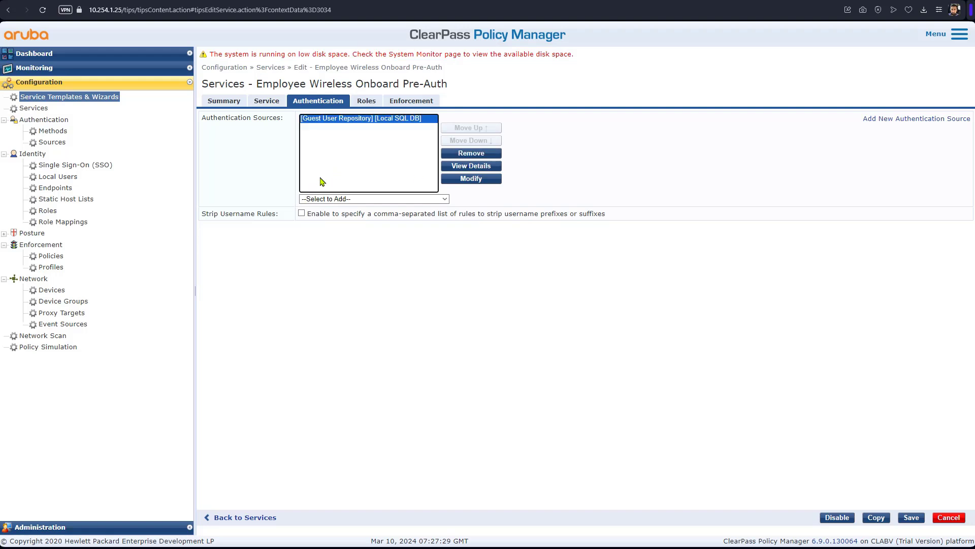
click(391, 202)
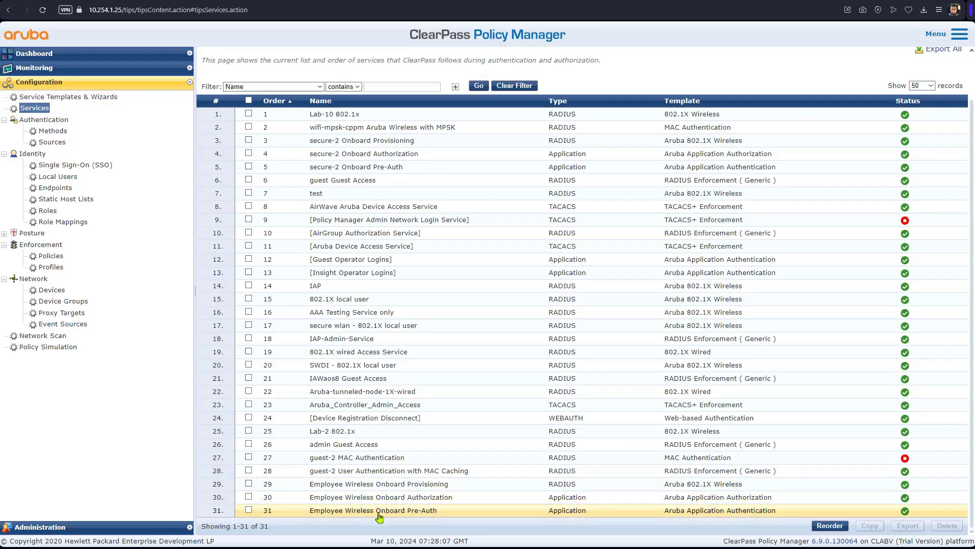
Step: Reopen Employee Wireless Onboard Pre-Auth, add Local User Repository as an authentication source, and save
double_click(379, 510)
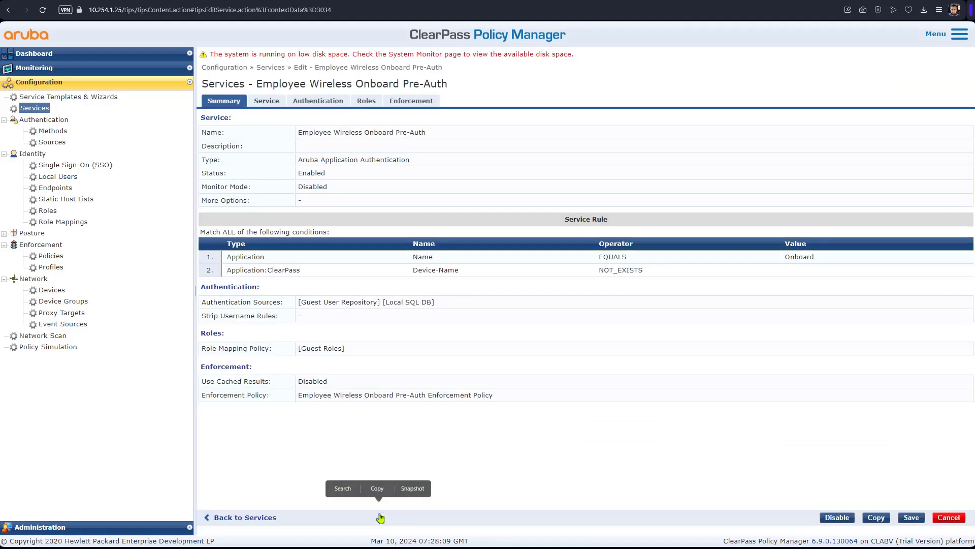
click(310, 103)
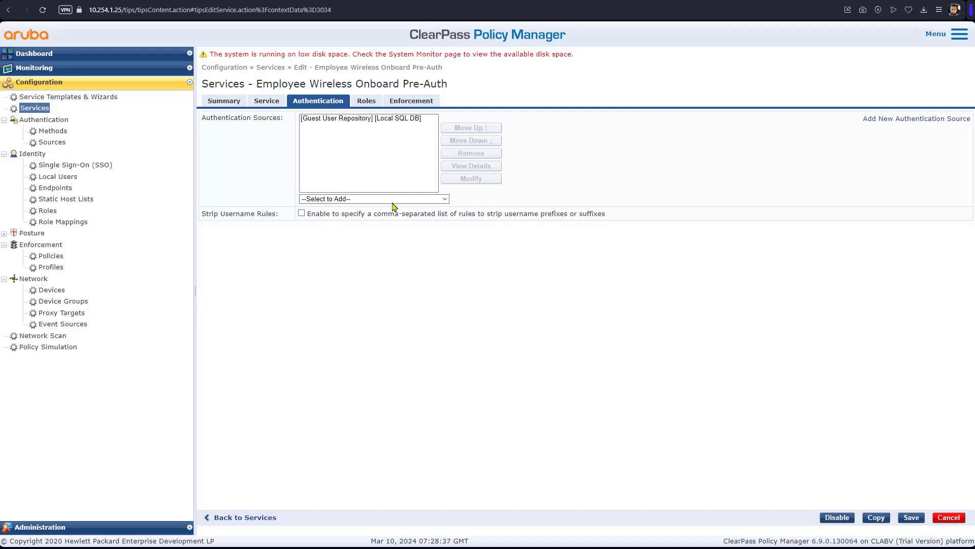
click(399, 199)
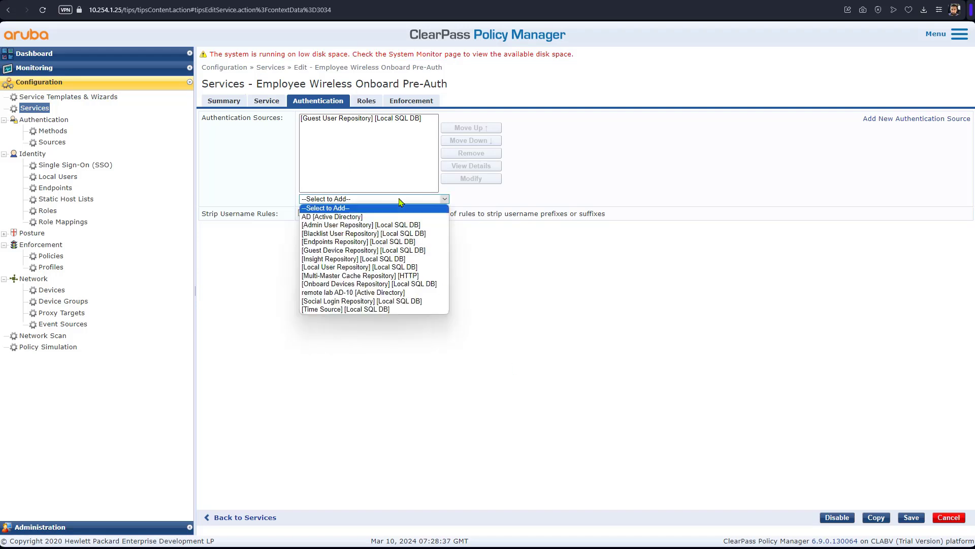
click(395, 267)
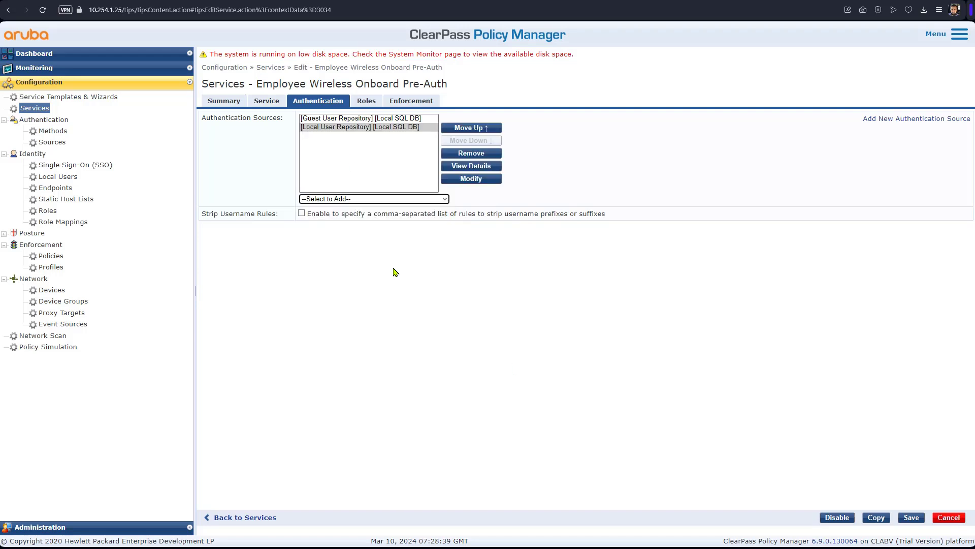
click(912, 517)
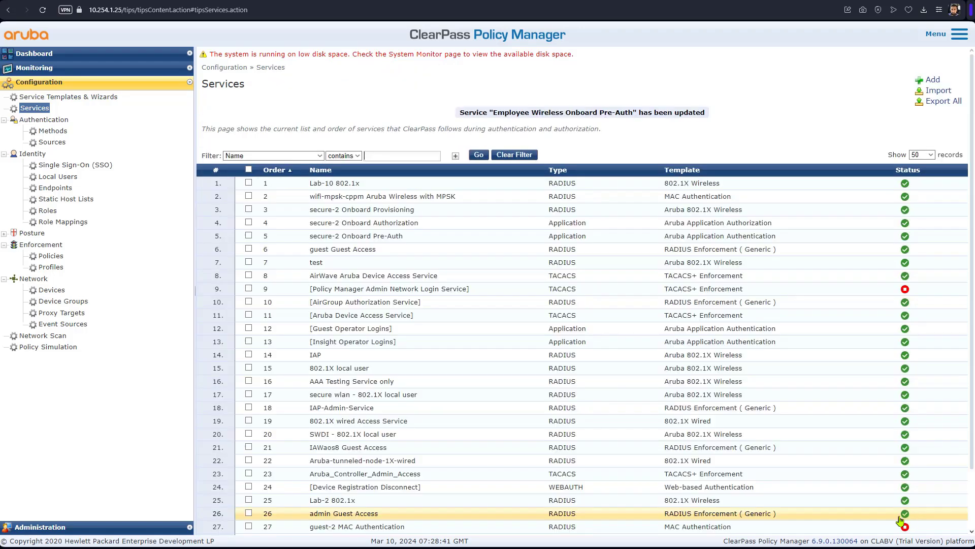
scroll(437, 406, down, 2)
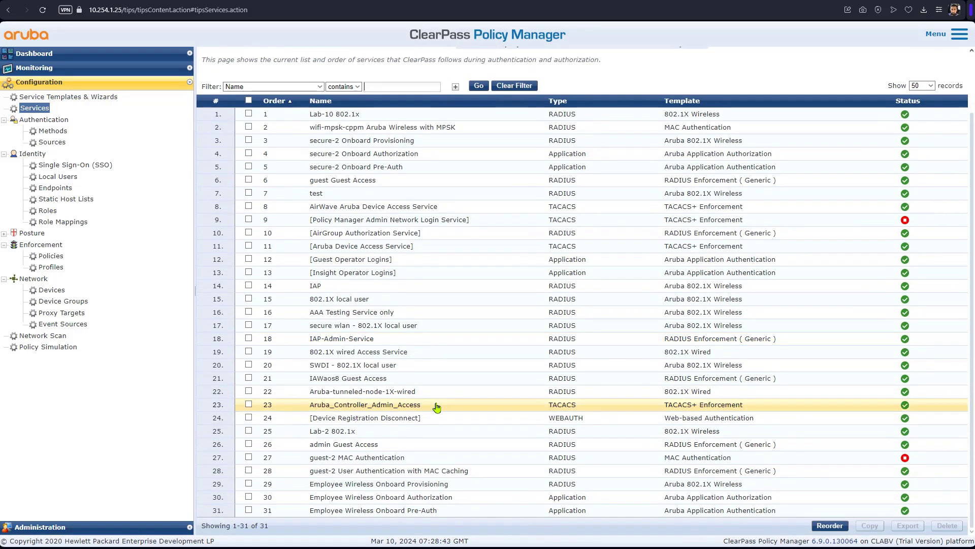
Step: In Onboard Provisioning, replace EAP TLS With OCSP Enabled with My_Lab_[EAP TLS With OCSP Enabled]
click(411, 485)
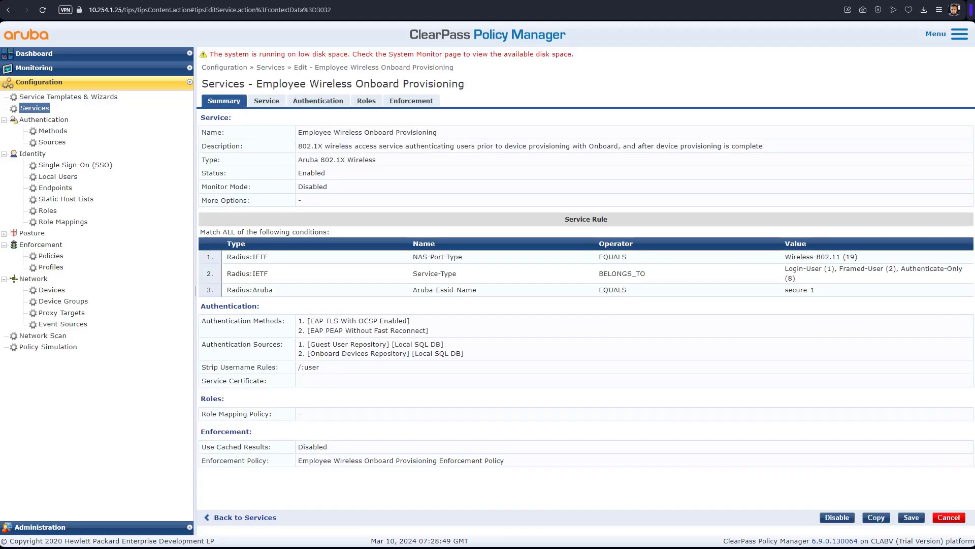
click(328, 103)
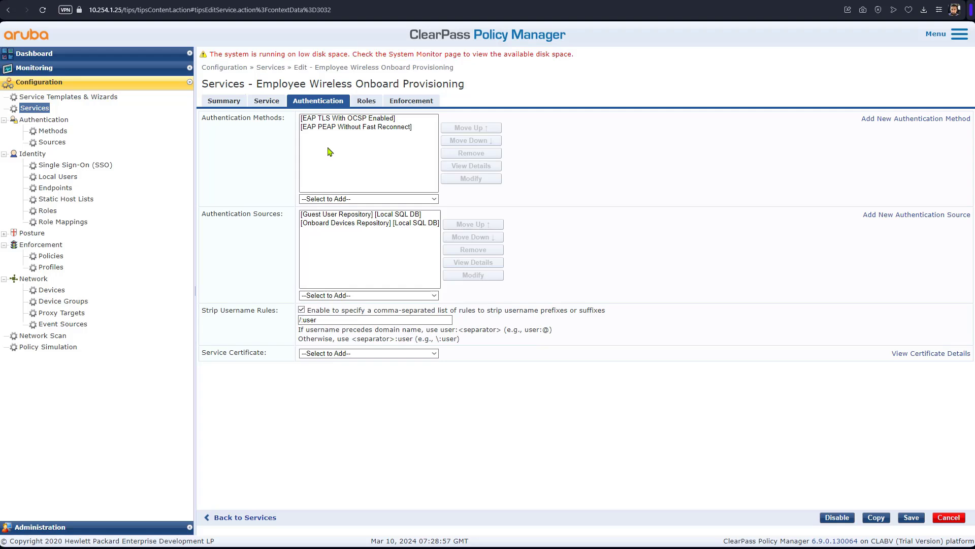
click(348, 119)
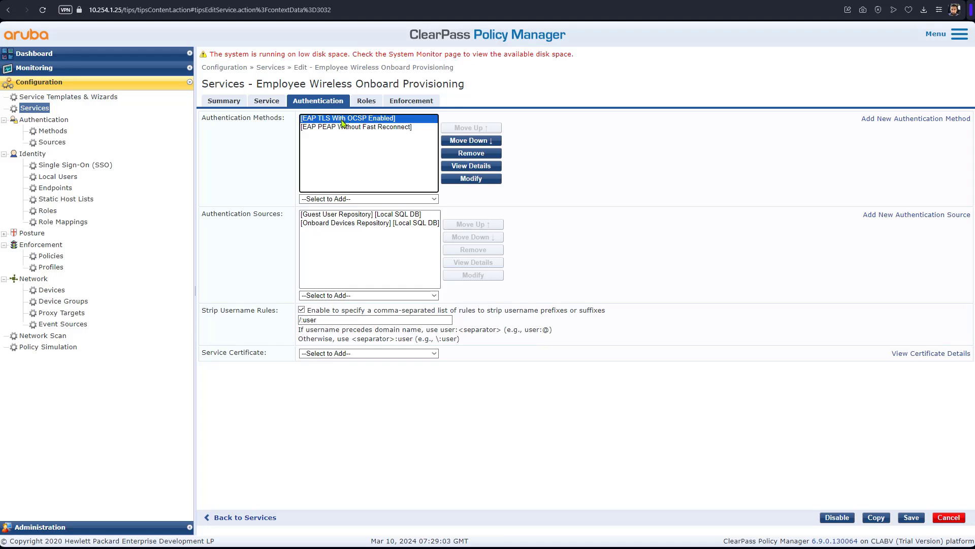
click(474, 153)
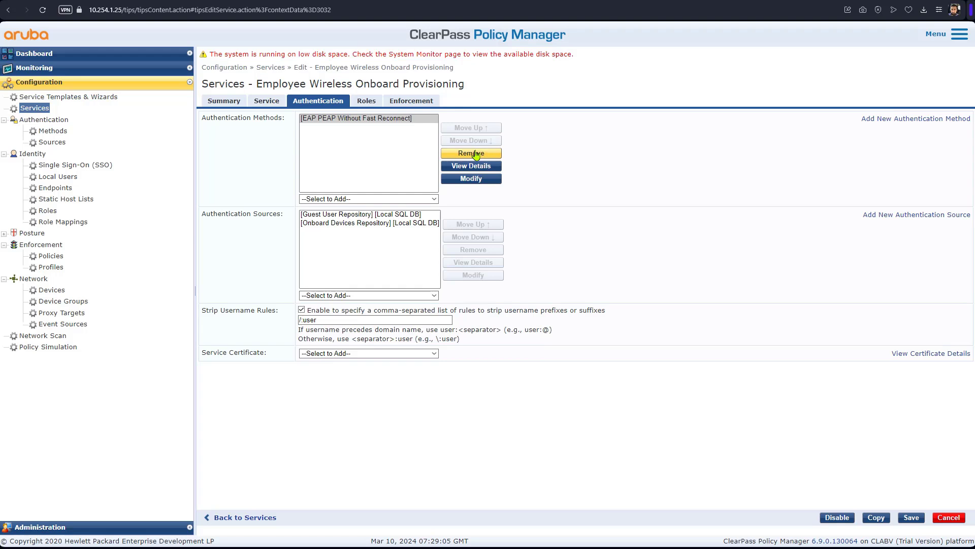
click(373, 200)
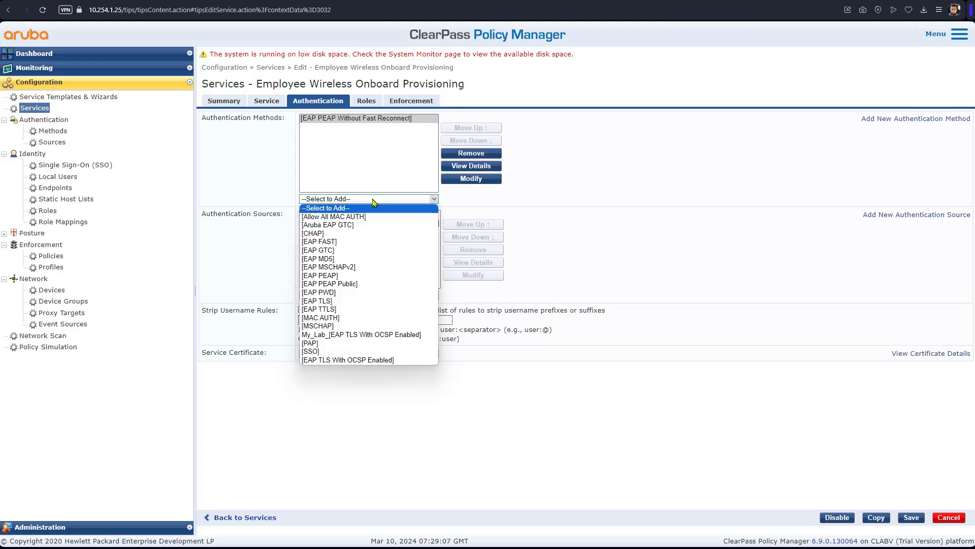
click(349, 335)
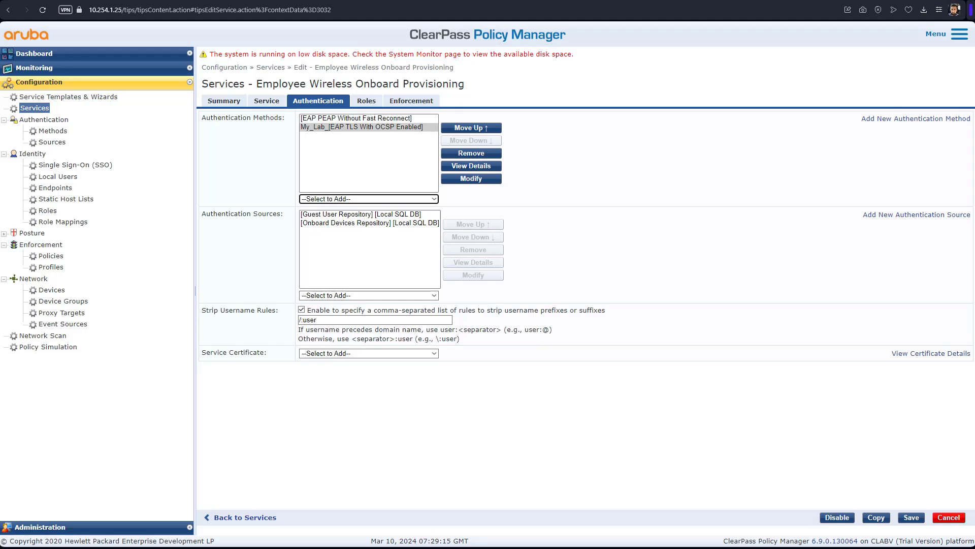
Step: Add Local User Repository alongside Guest User Repository as an authentication source
click(352, 223)
click(356, 216)
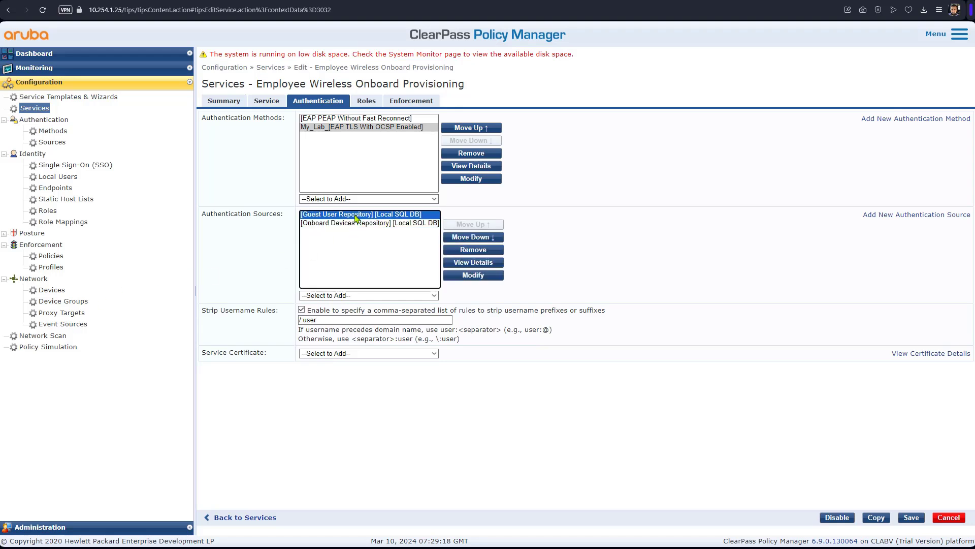
click(376, 295)
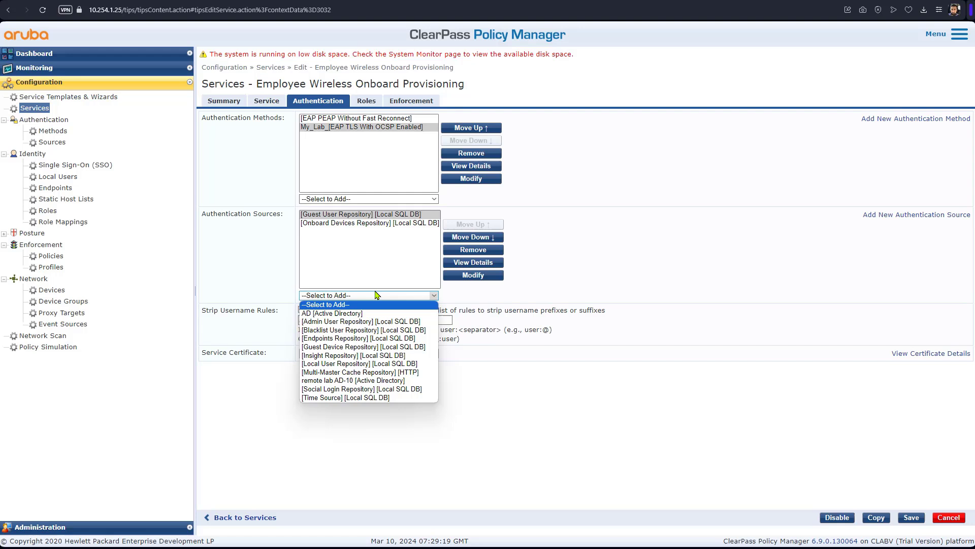
click(379, 363)
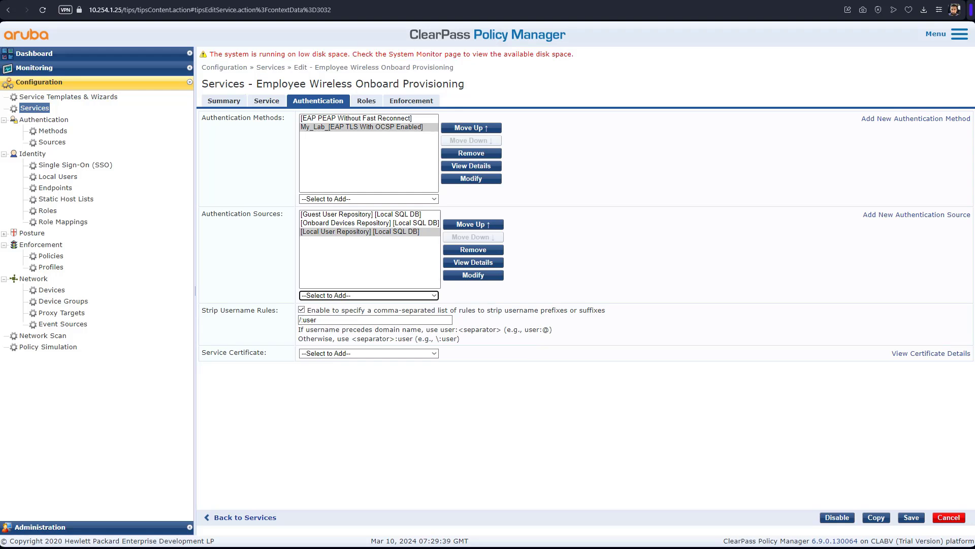
Step: Review the enforcement rules, clear the third rule's pre-provisioning profile text, and save the service
click(410, 101)
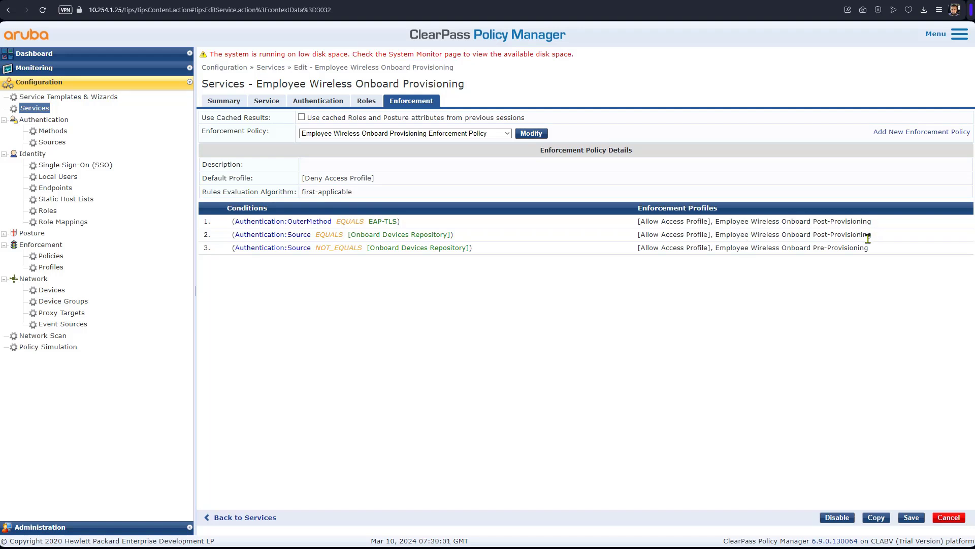
drag(869, 248, 228, 251)
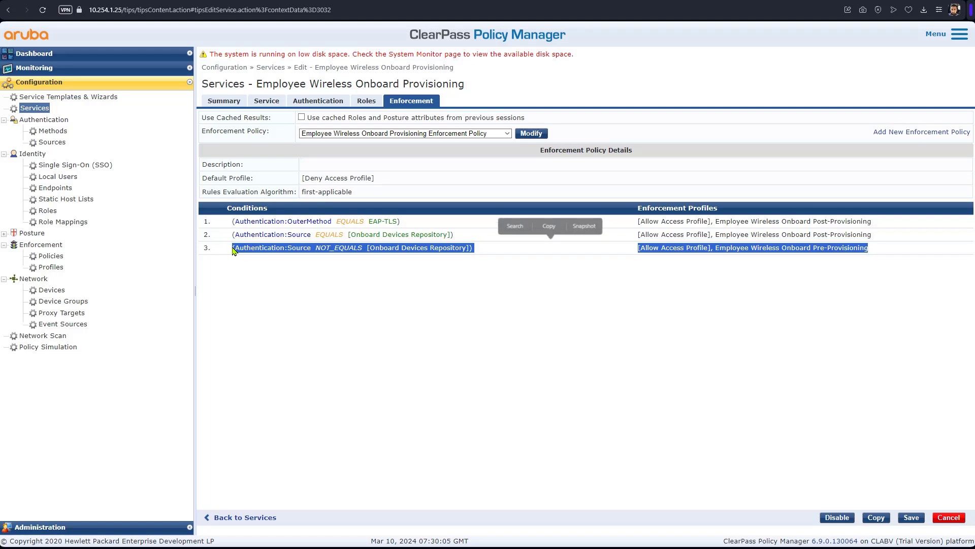
click(778, 288)
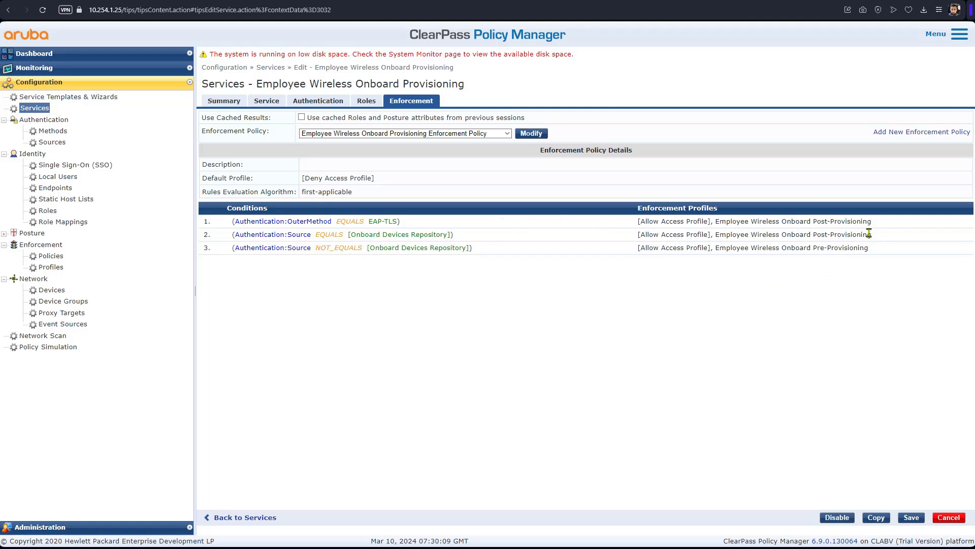
click(915, 519)
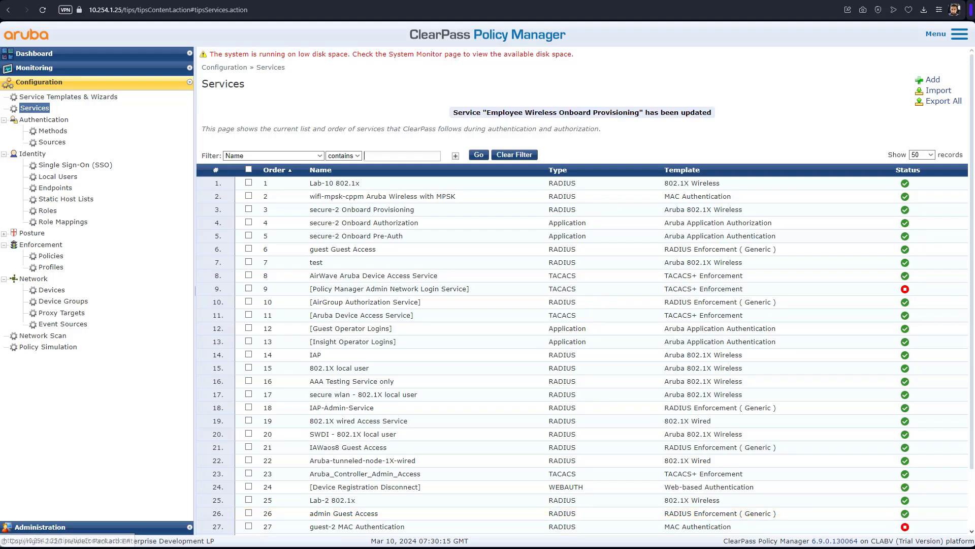
Step: Trial-move Employee Wireless Onboard Authorization, Provisioning and Pre-Auth to the top, then discard the reorder
scroll(548, 457, down, 2)
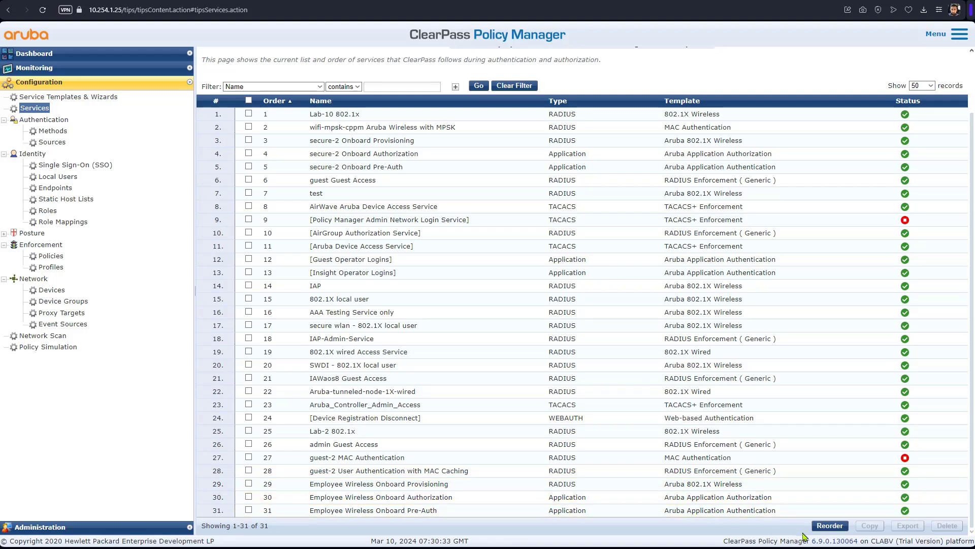
click(827, 525)
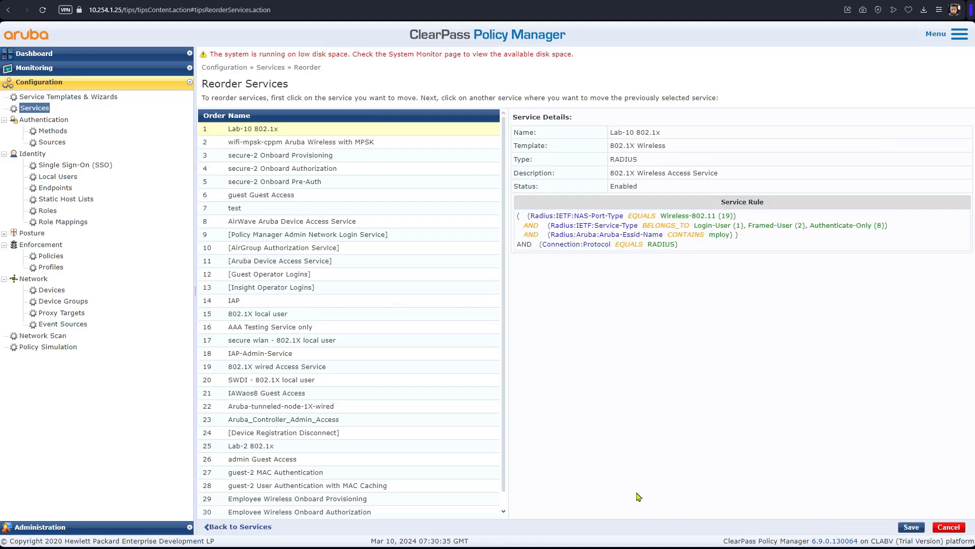
click(317, 514)
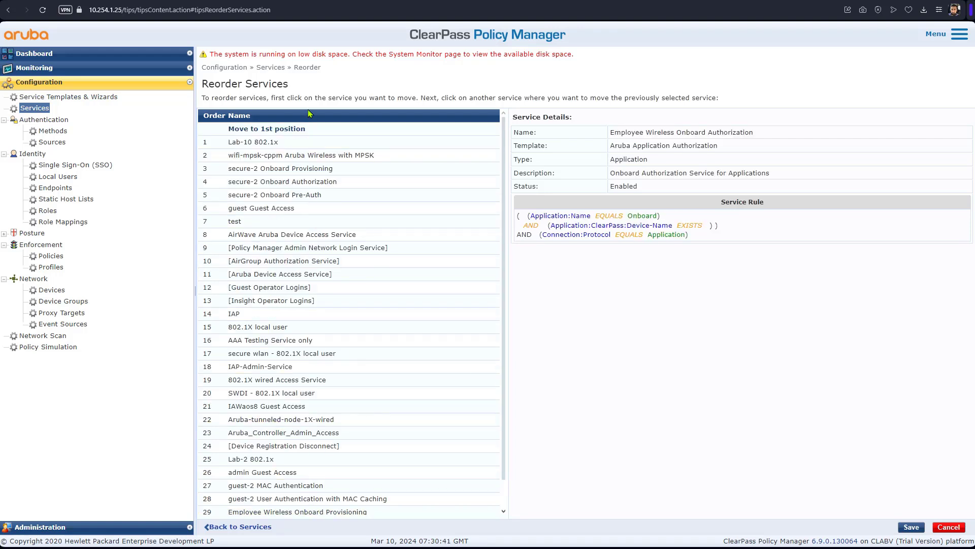
click(310, 122)
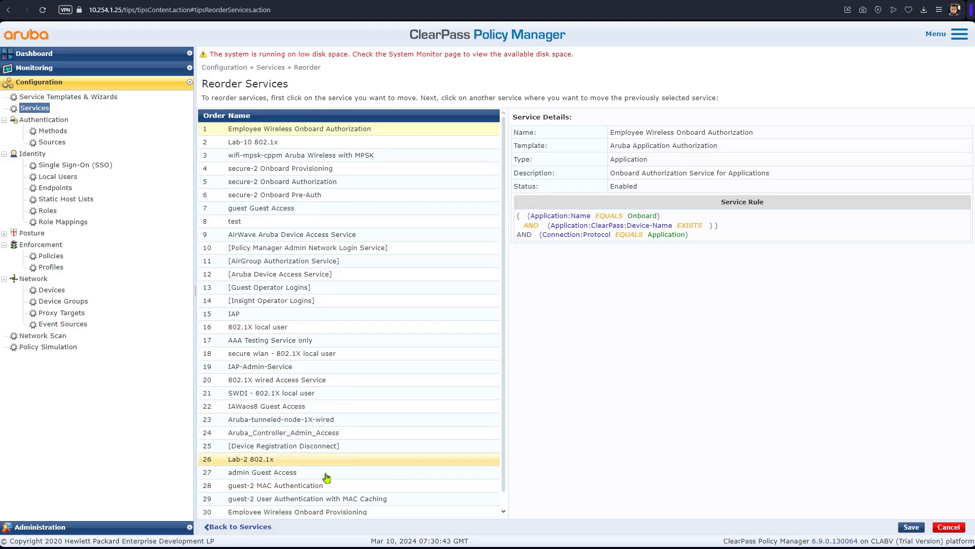
click(314, 513)
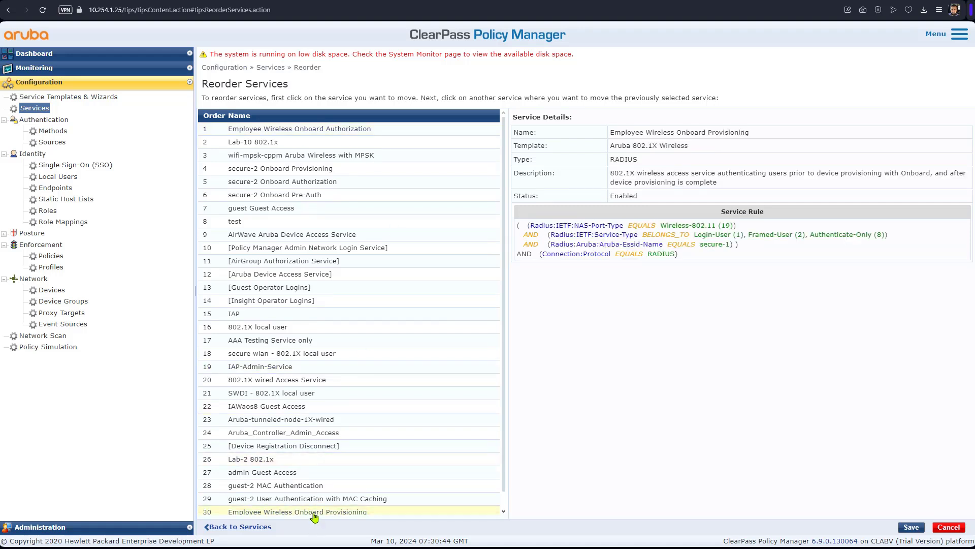
click(307, 118)
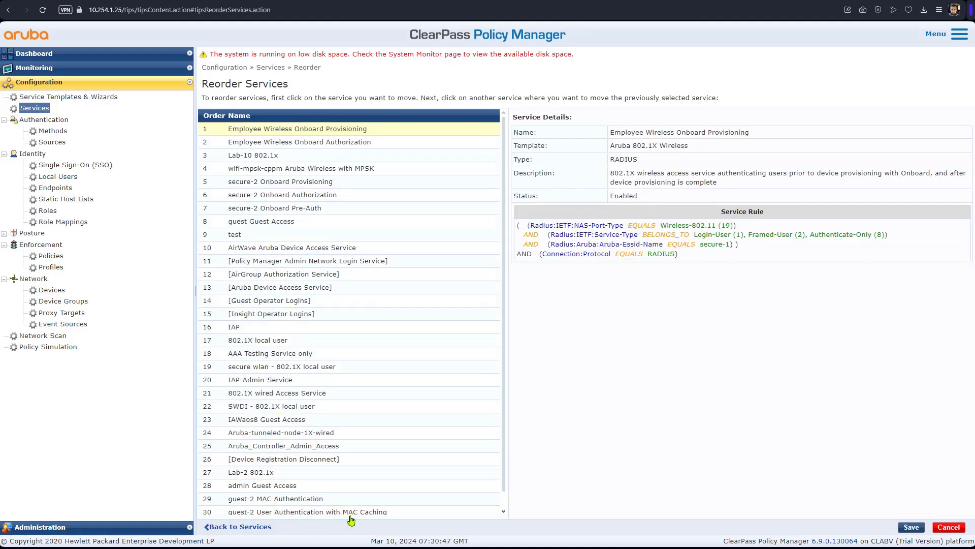
scroll(352, 513, down, 1)
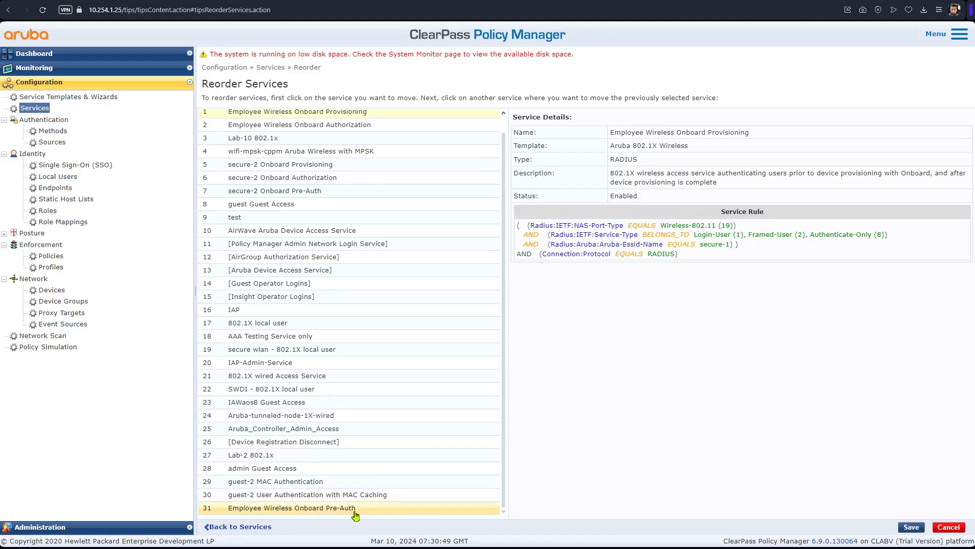
click(357, 508)
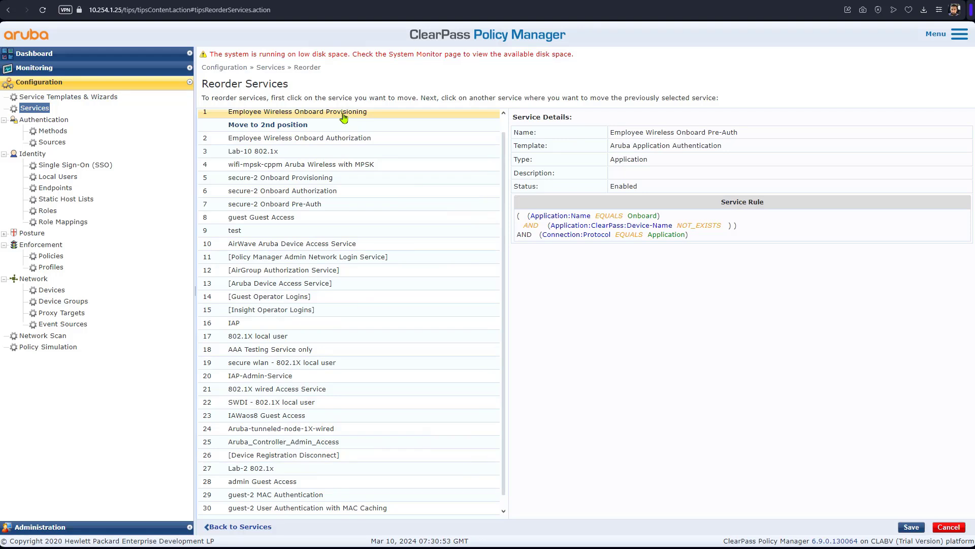
scroll(343, 122, up, 1)
click(339, 120)
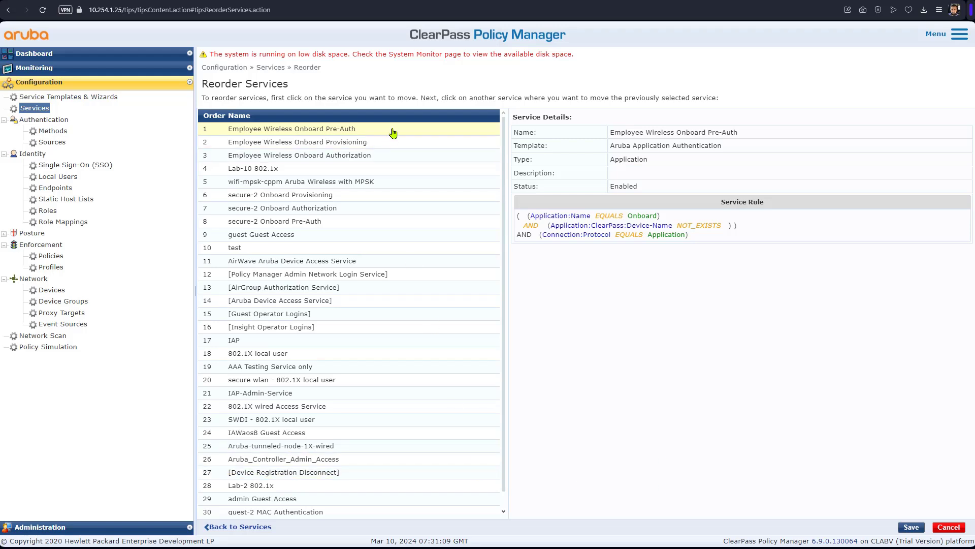
click(944, 528)
scroll(406, 462, down, 1)
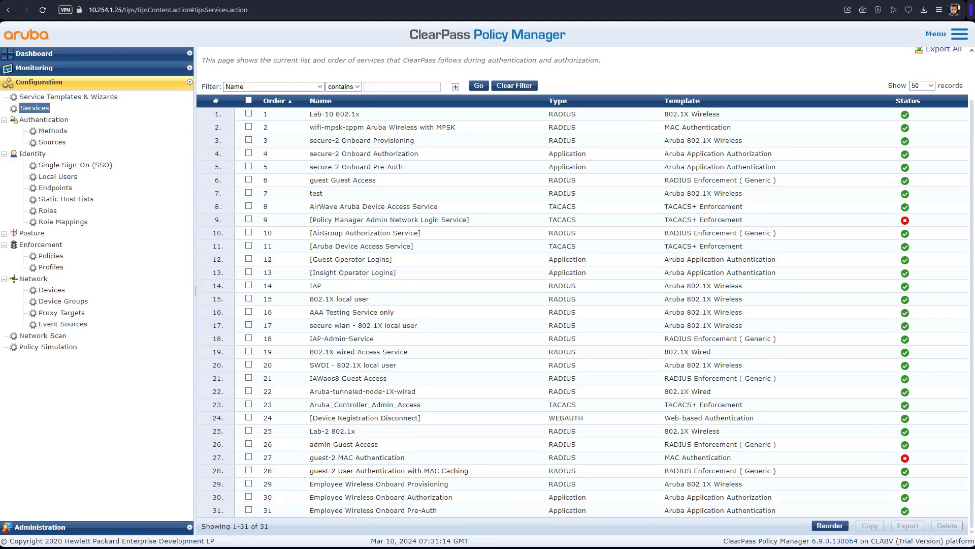
Step: Move Employee Wireless Onboard Pre-Auth, then Authorization, to the top of the service order
click(826, 531)
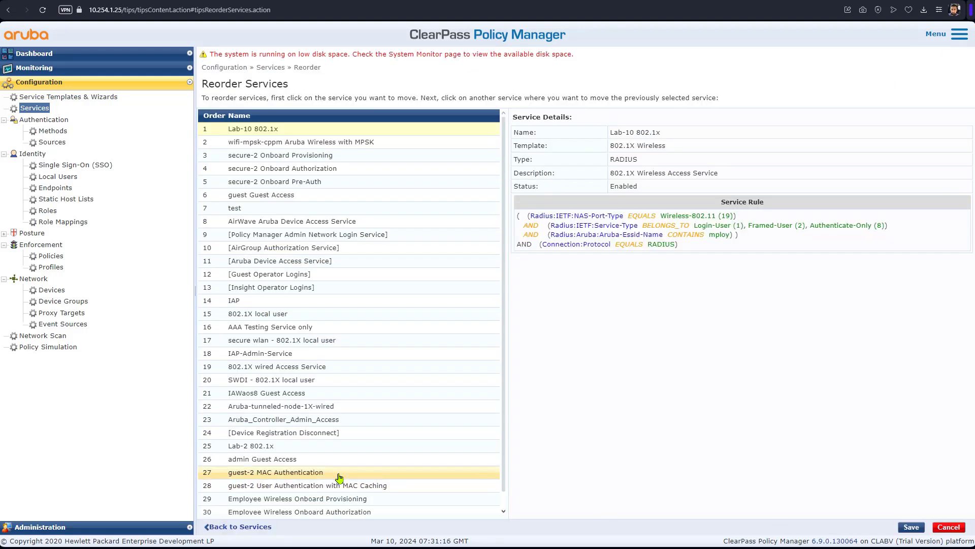
scroll(339, 478, down, 1)
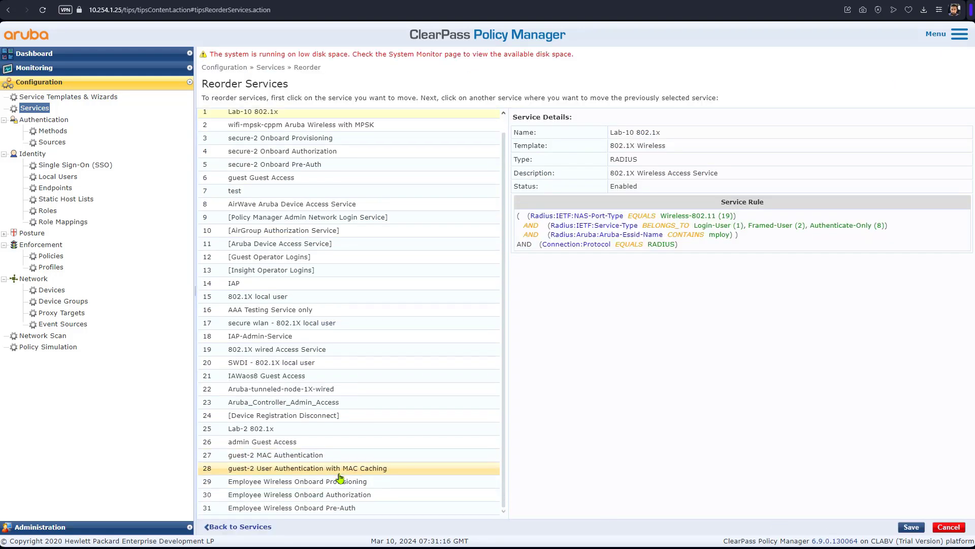
click(352, 509)
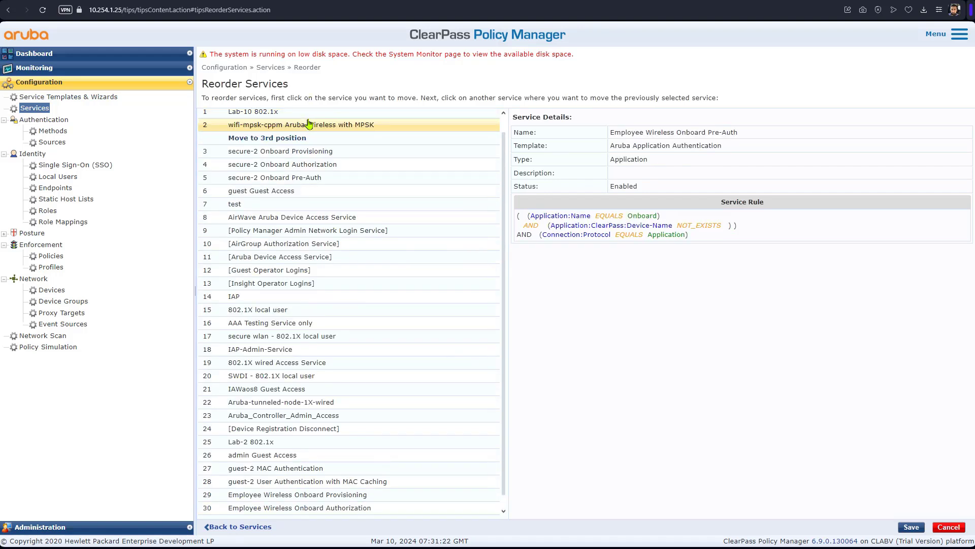
scroll(309, 120, up, 1)
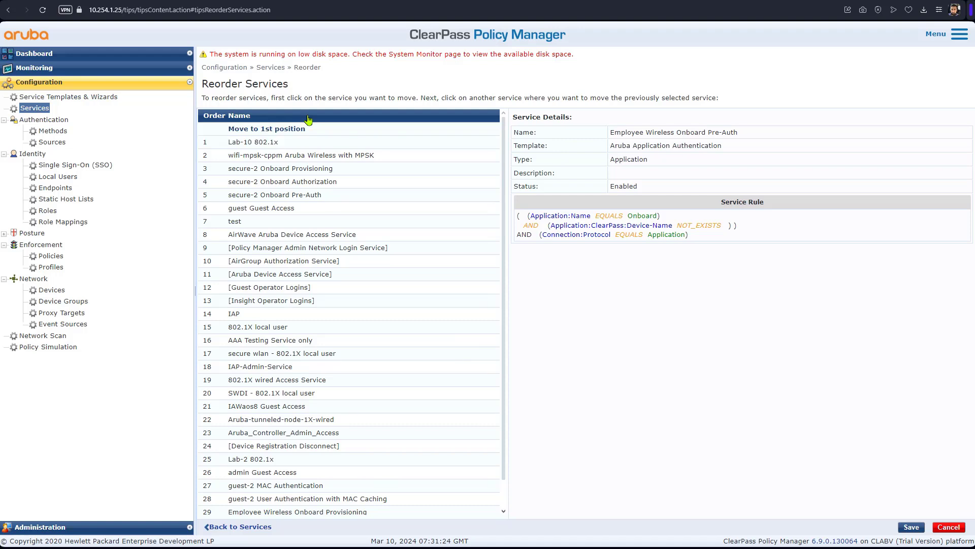
click(309, 128)
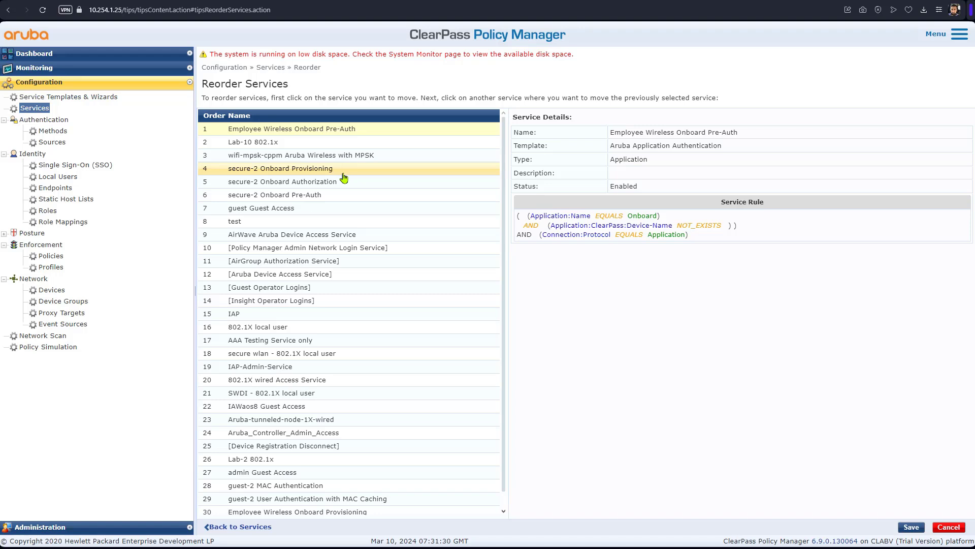
scroll(340, 183, down, 1)
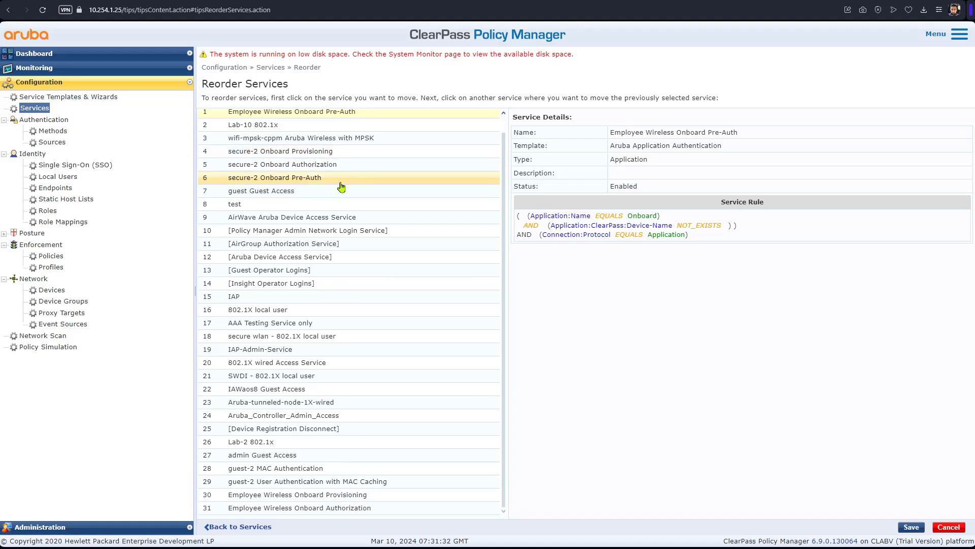
click(324, 512)
scroll(370, 127, up, 1)
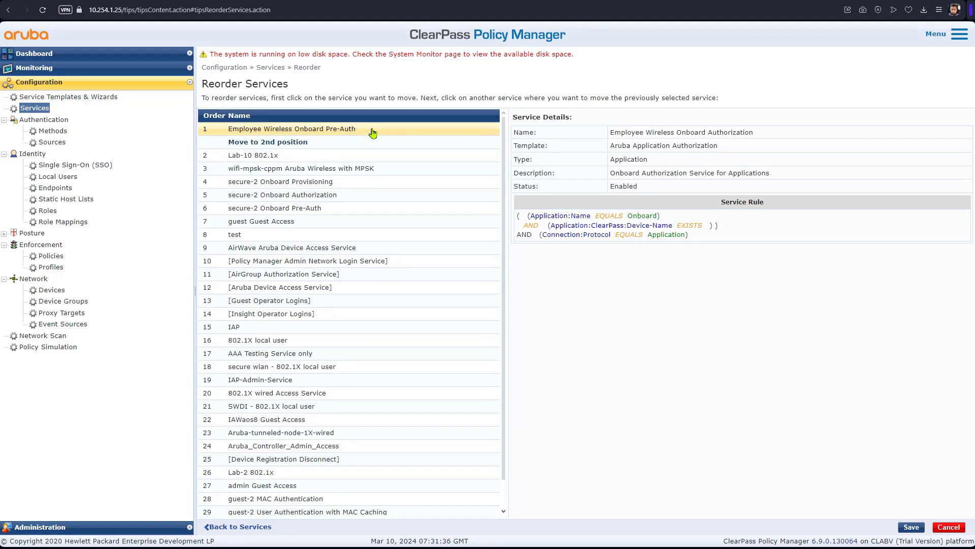
click(315, 129)
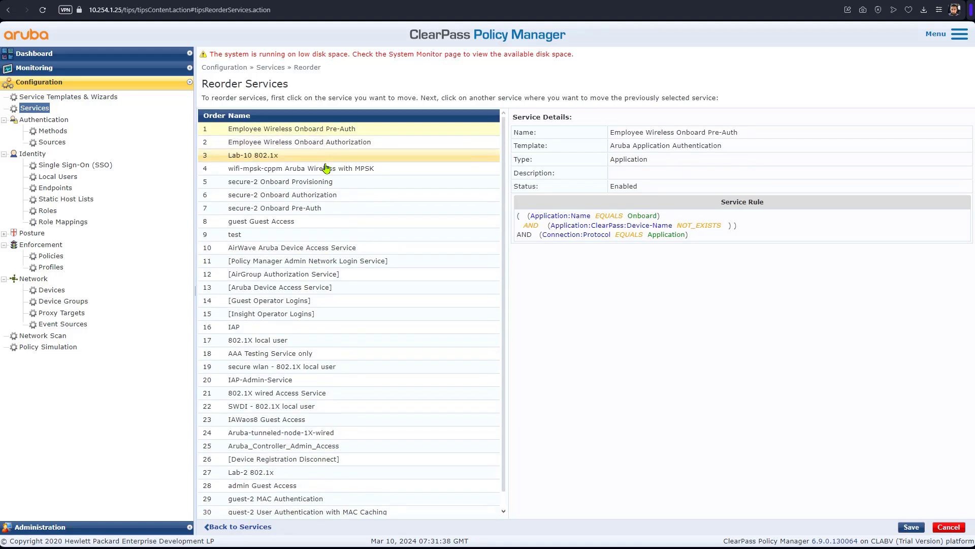
click(315, 142)
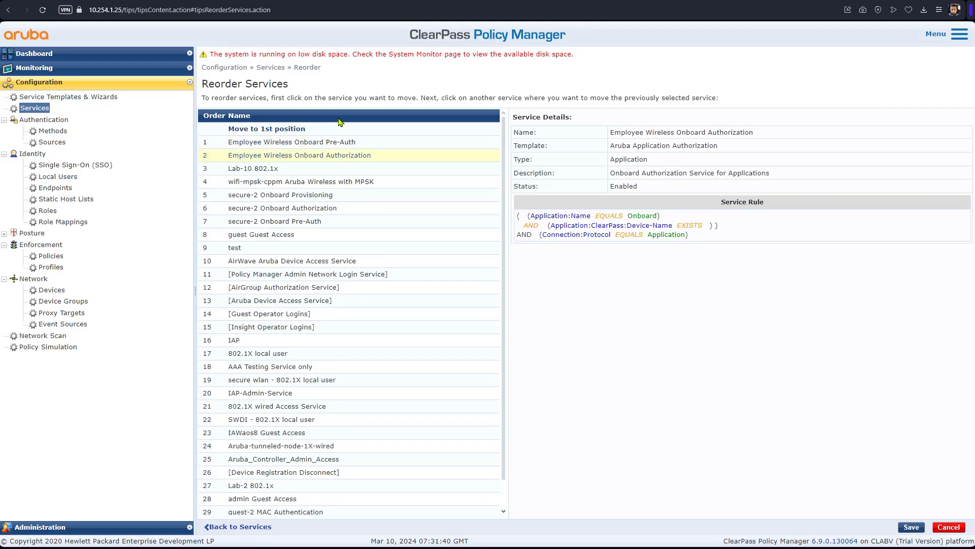
click(340, 128)
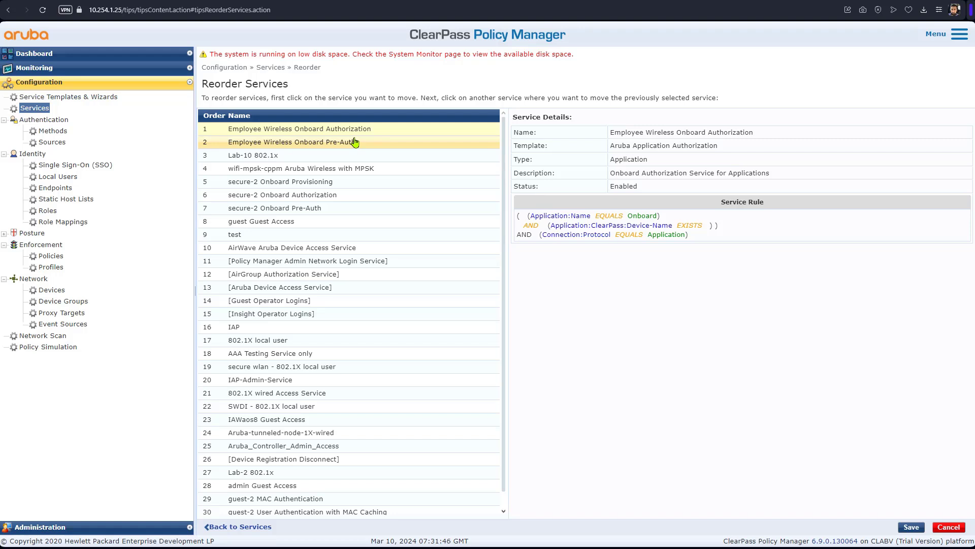
Step: Move Employee Wireless Onboard Provisioning to position 1 and save the new service order
scroll(357, 446, down, 1)
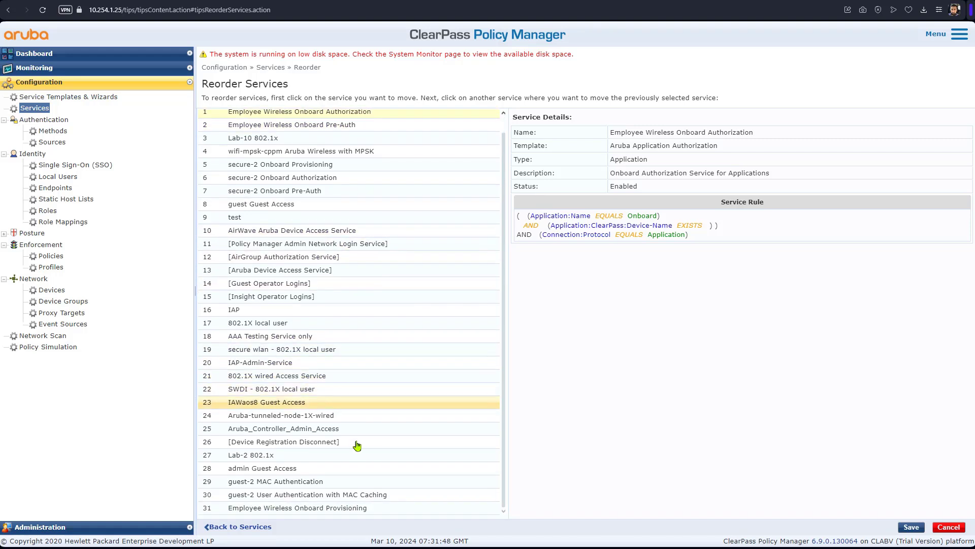
click(356, 508)
scroll(392, 190, up, 2)
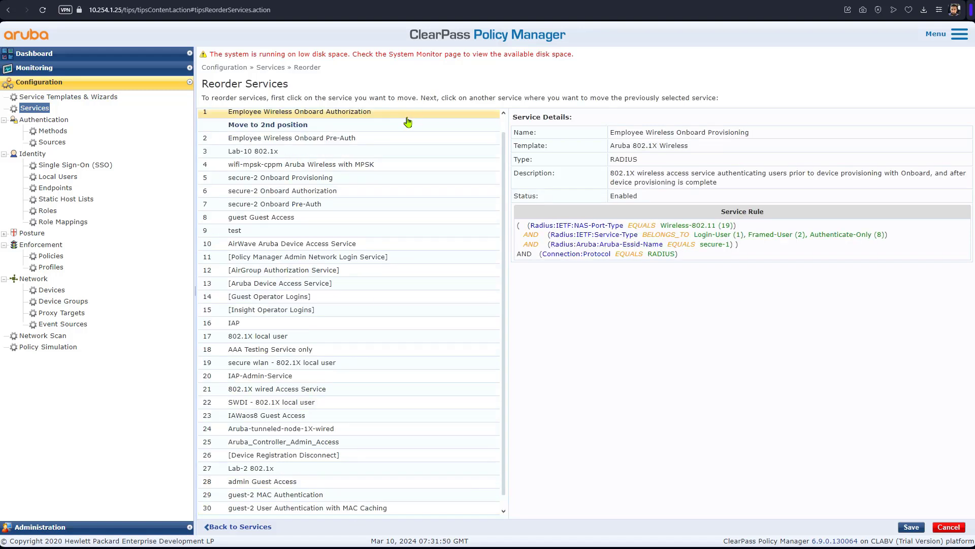
click(372, 126)
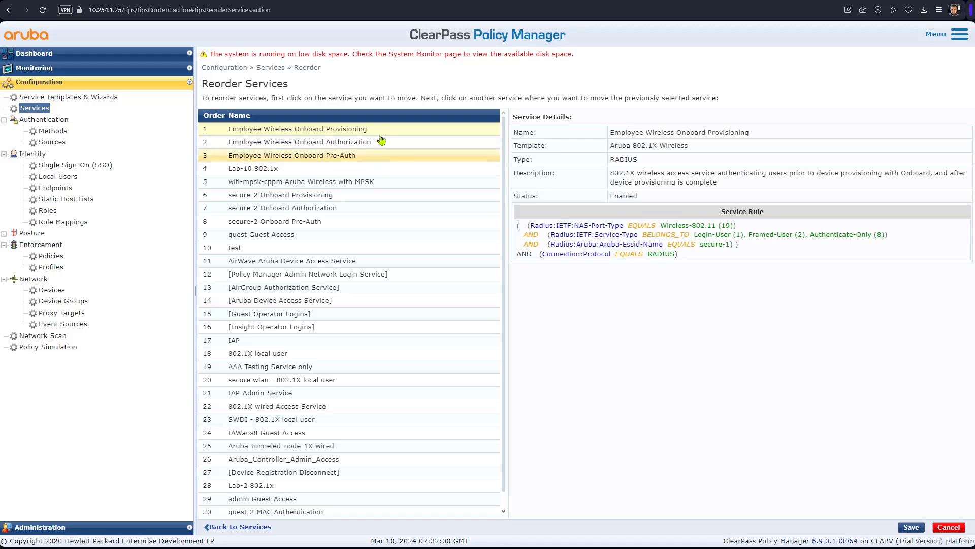
click(905, 527)
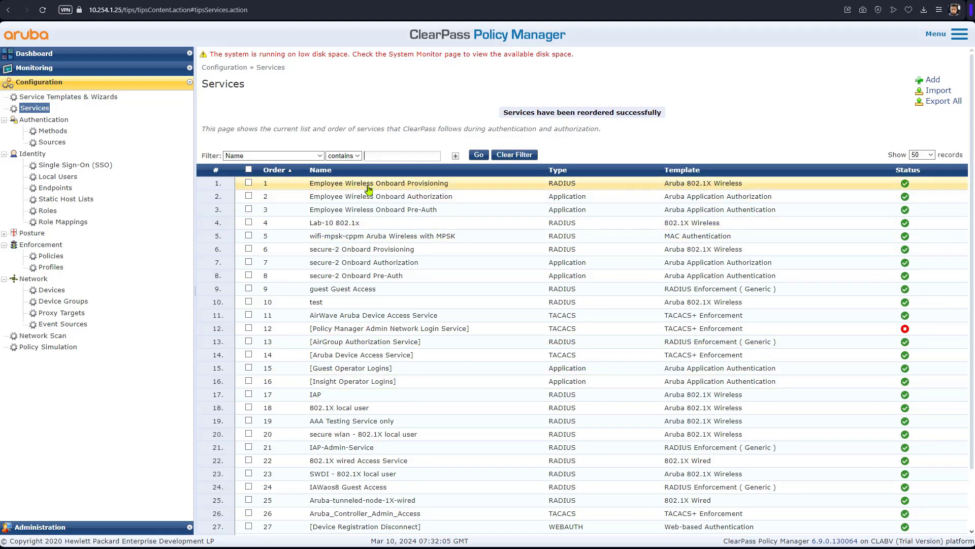
click(248, 182)
Step: On MC1, open L3 Authentication, expand Captive Portal Authentication and start a new profile
click(248, 196)
click(249, 209)
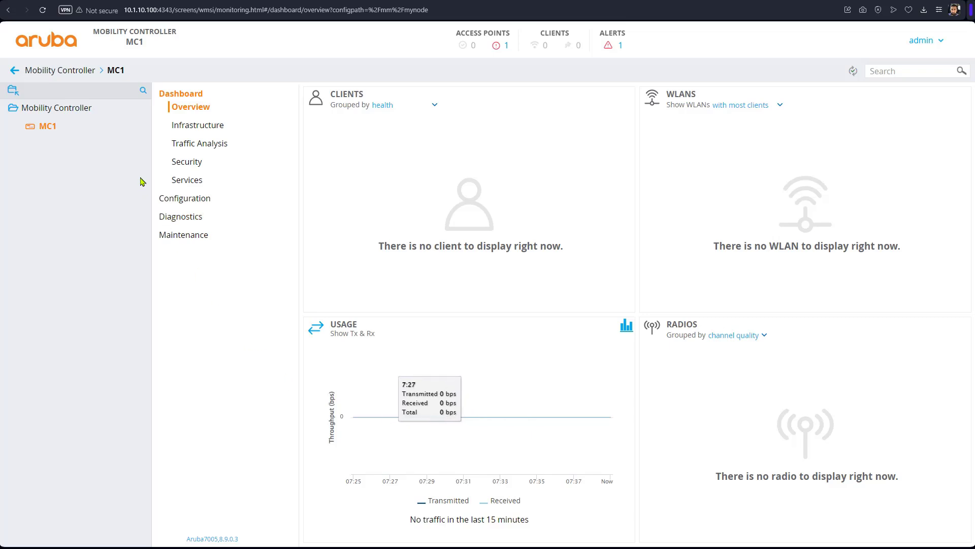
click(192, 209)
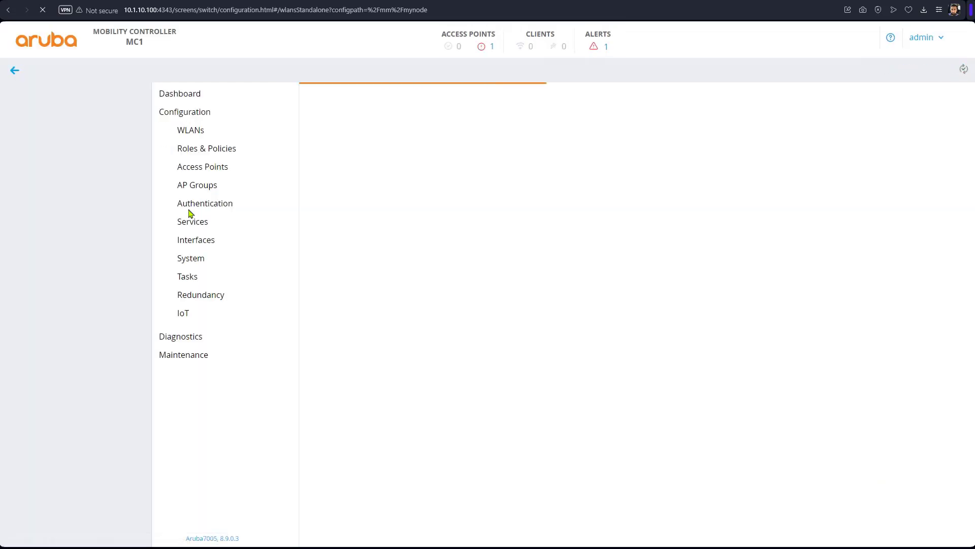
click(224, 209)
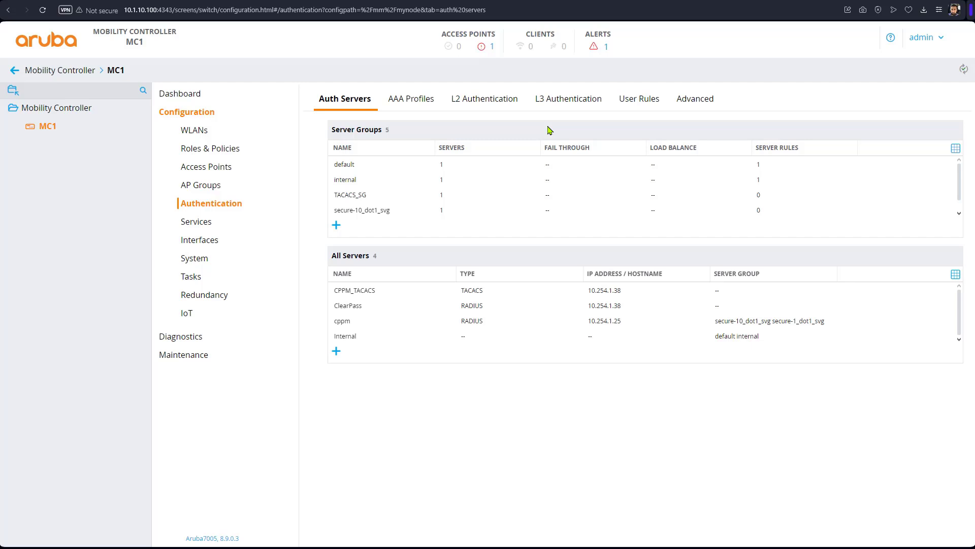
click(559, 101)
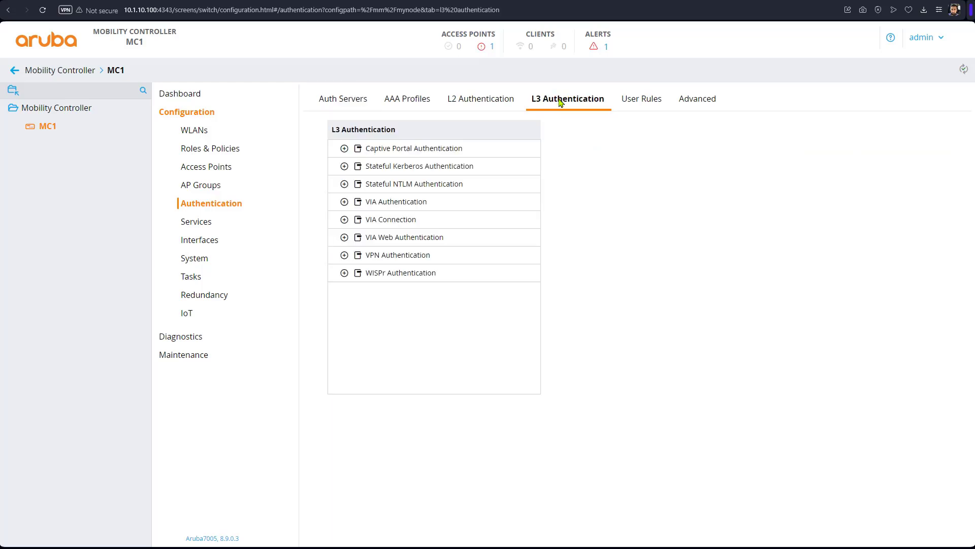
click(345, 152)
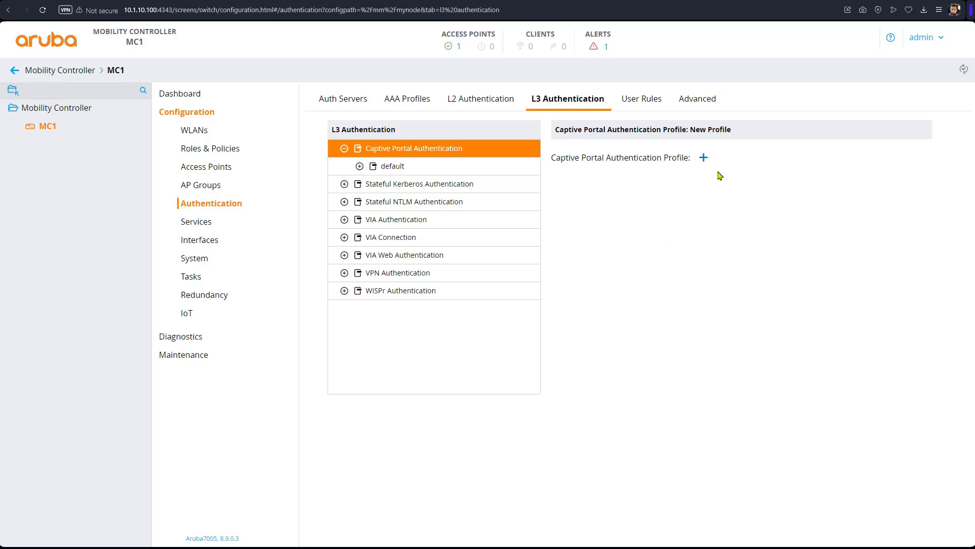
click(704, 158)
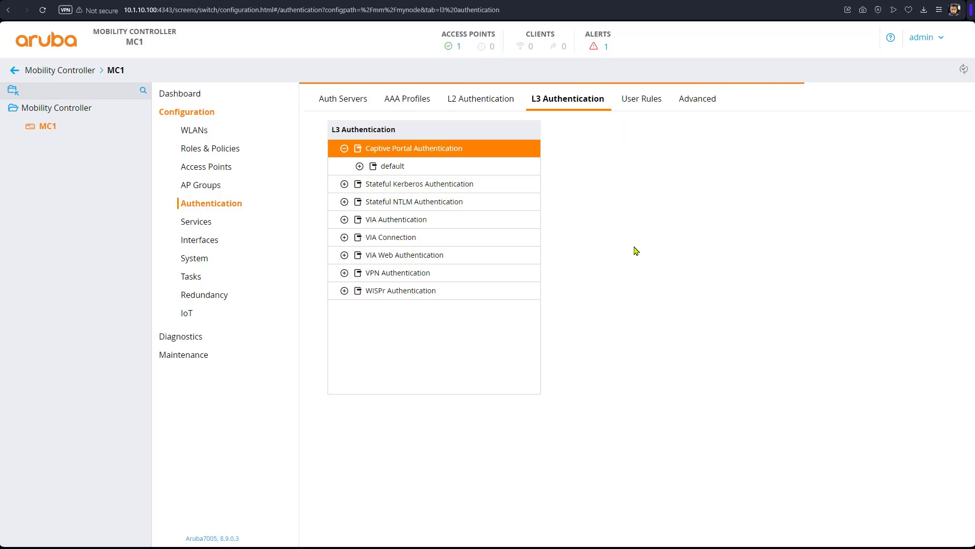
Step: Name the new captive portal profile onboard and set its default role to logon
click(699, 150)
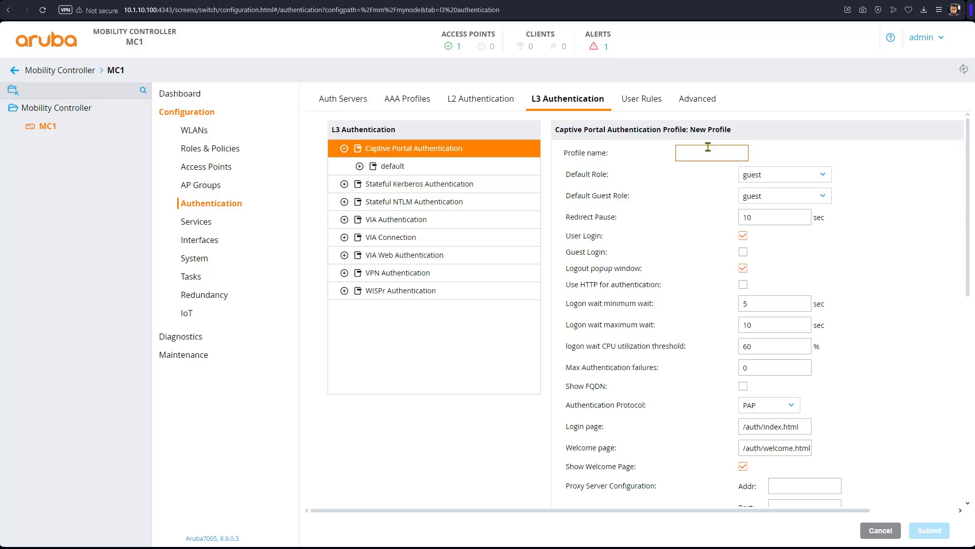
text(onboard)
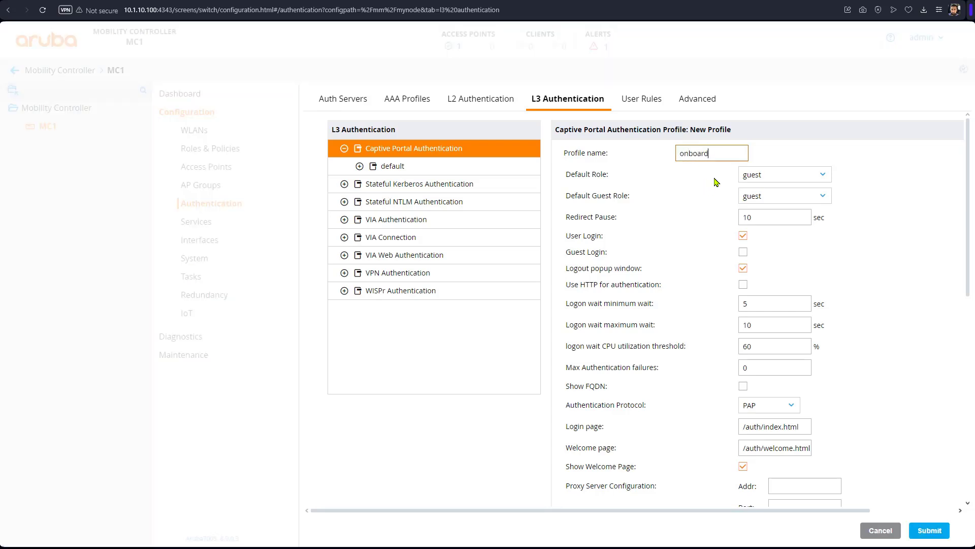
click(783, 175)
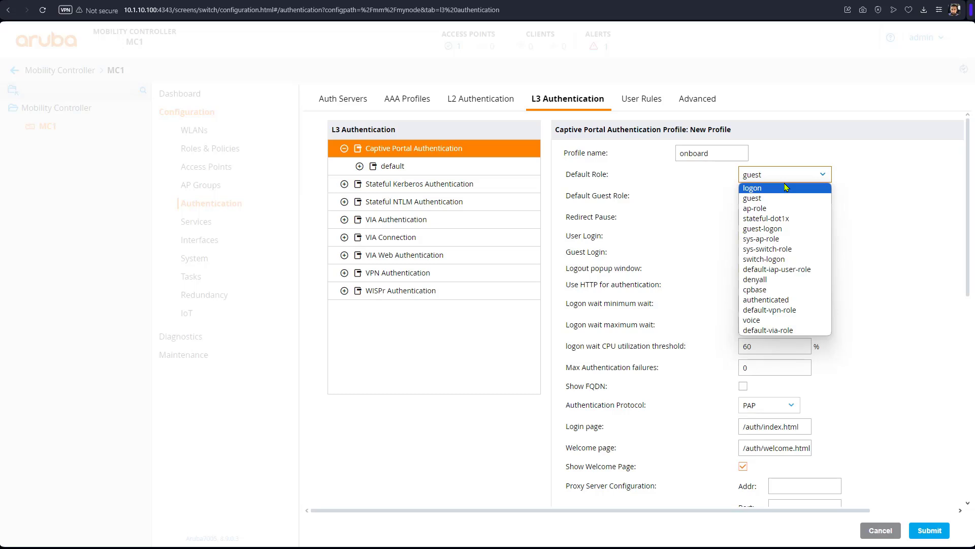
click(781, 188)
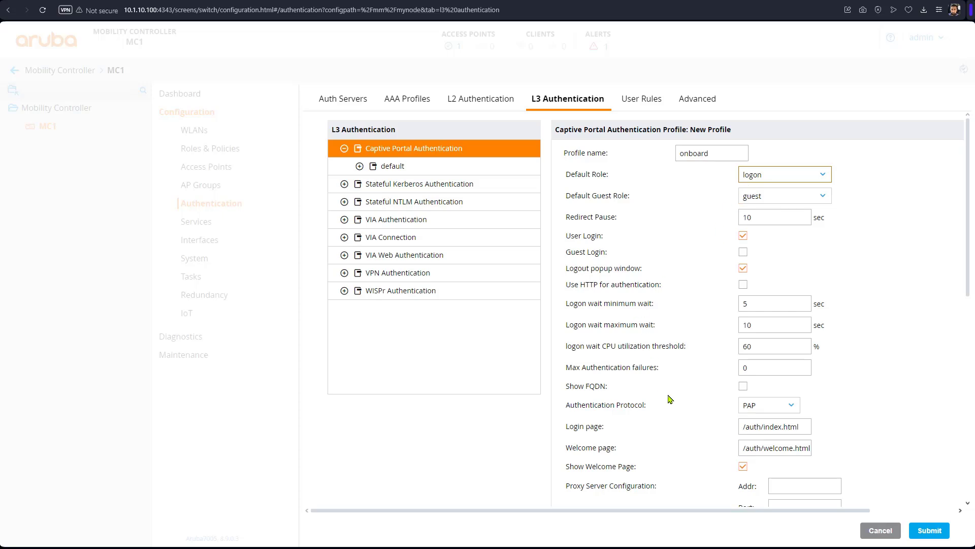
scroll(670, 399, down, 3)
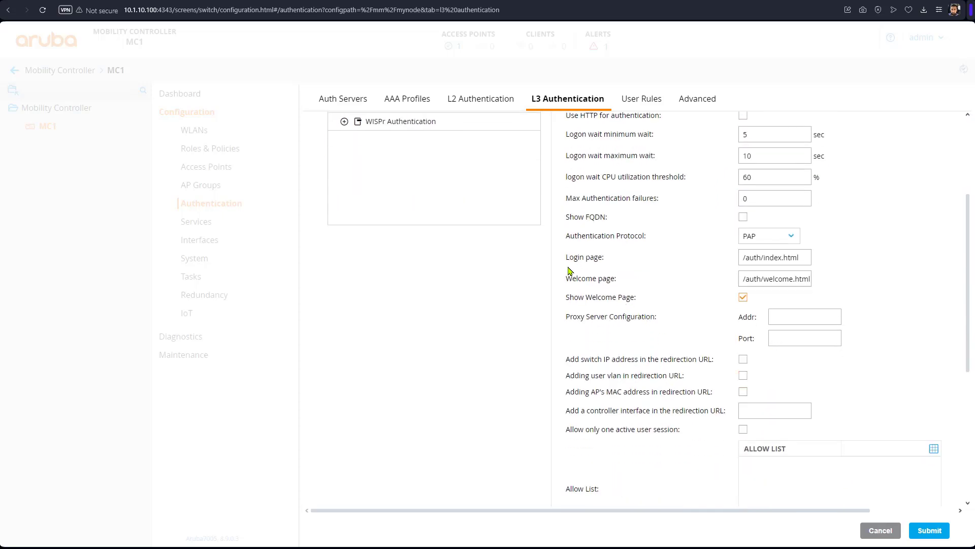
drag(604, 257, 597, 260)
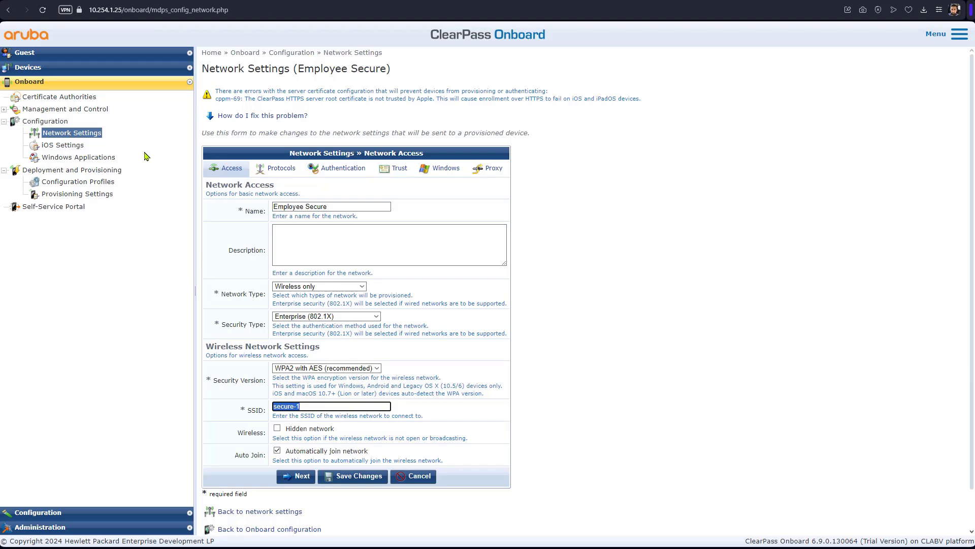
Step: Copy the web login page name device_provisioning_2 from Employee Secure Device Provisioning
drag(96, 194, 99, 195)
click(105, 197)
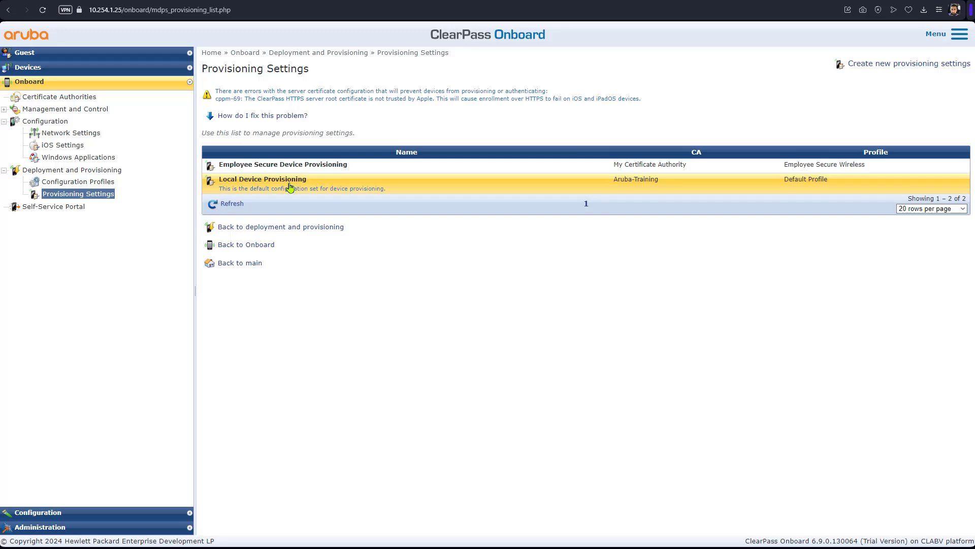
click(299, 164)
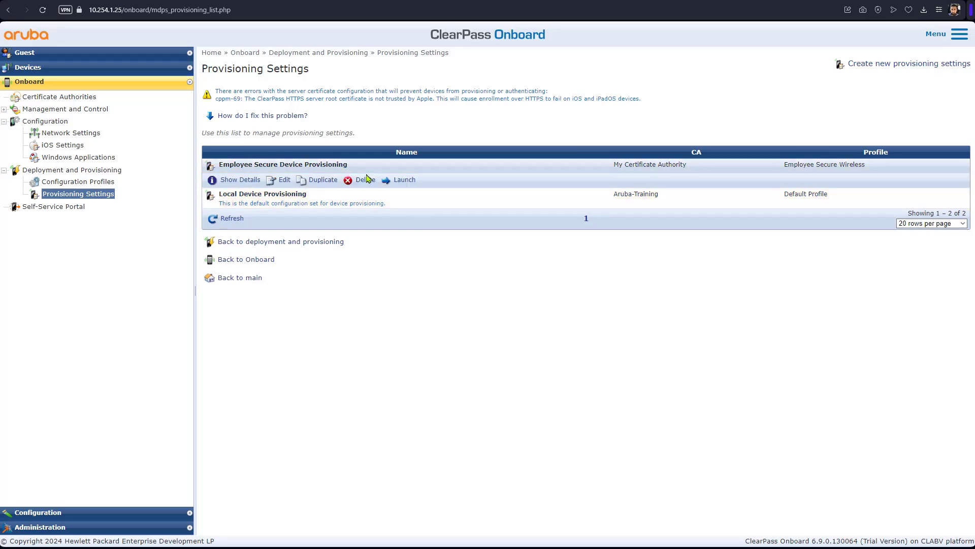
click(284, 183)
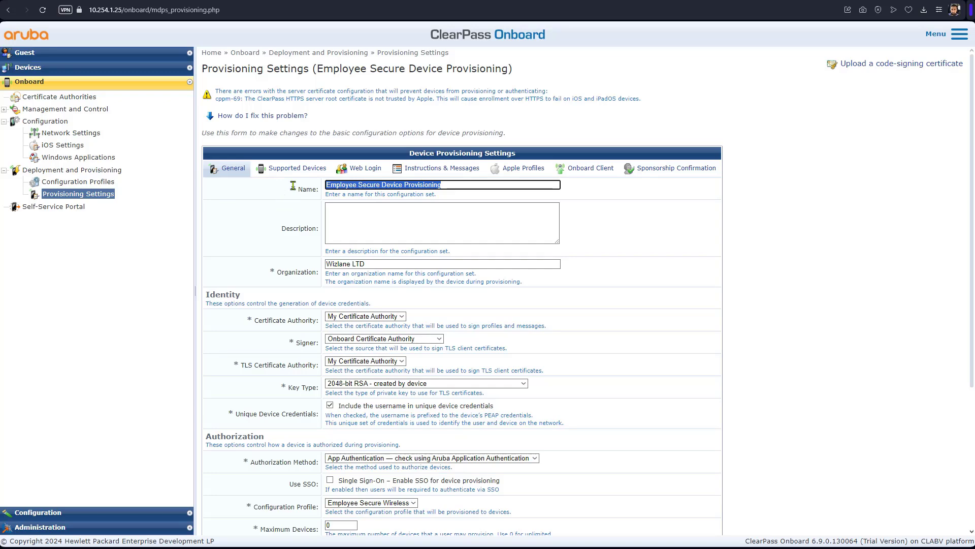
click(369, 171)
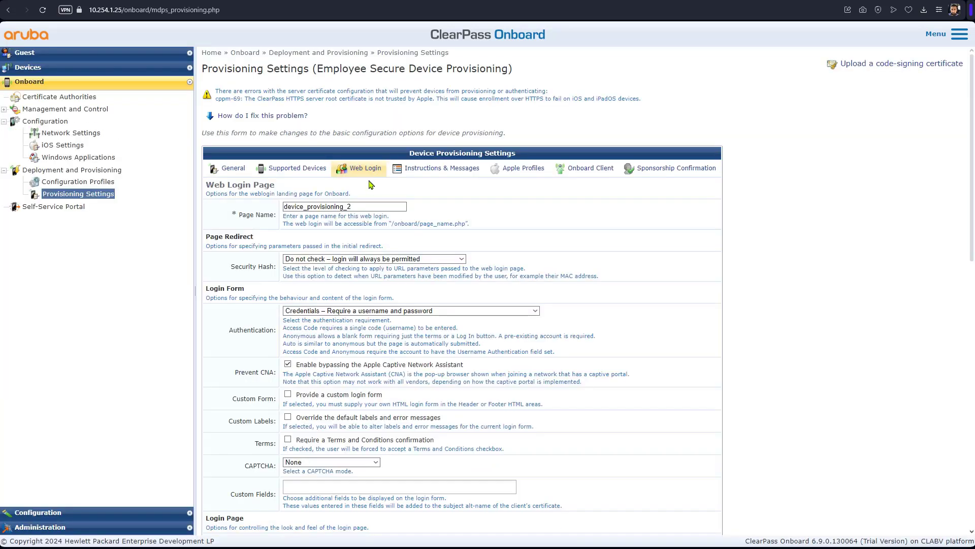
drag(356, 207, 284, 204)
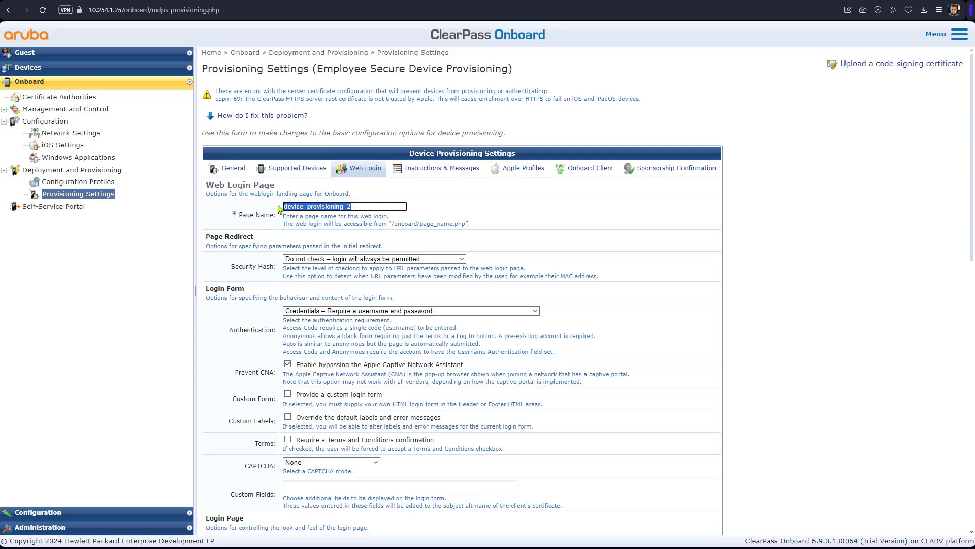
right_click(295, 207)
click(335, 247)
key(ctrl+Tab)
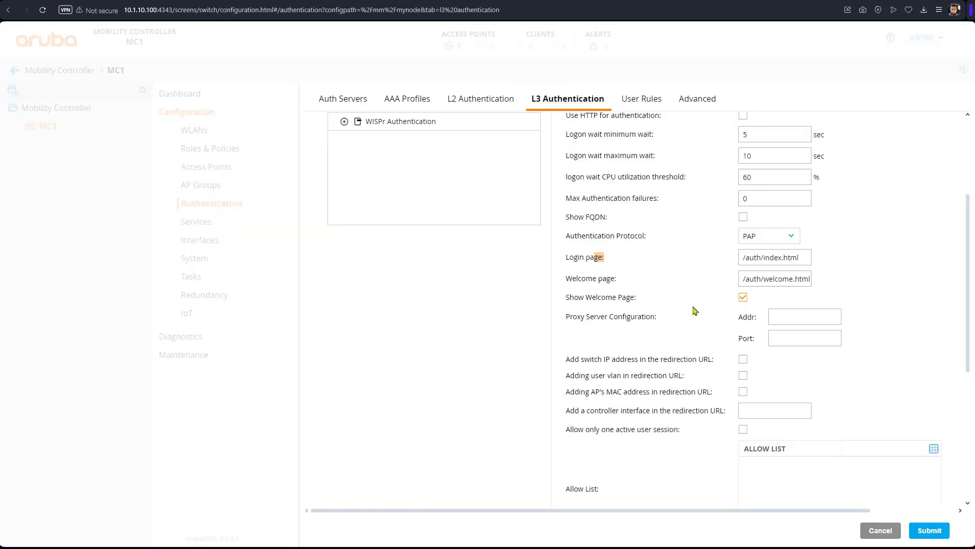
click(806, 257)
key(BackSpace)
key(BackSpace)
key(BackSpace)
key(BackSpace)
key(BackSpace)
key(BackSpace)
key(BackSpace)
key(BackSpace)
key(BackSpace)
key(BackSpace)
key(BackSpace)
key(BackSpace)
key(BackSpace)
key(BackSpace)
key(BackSpace)
key(BackSpace)
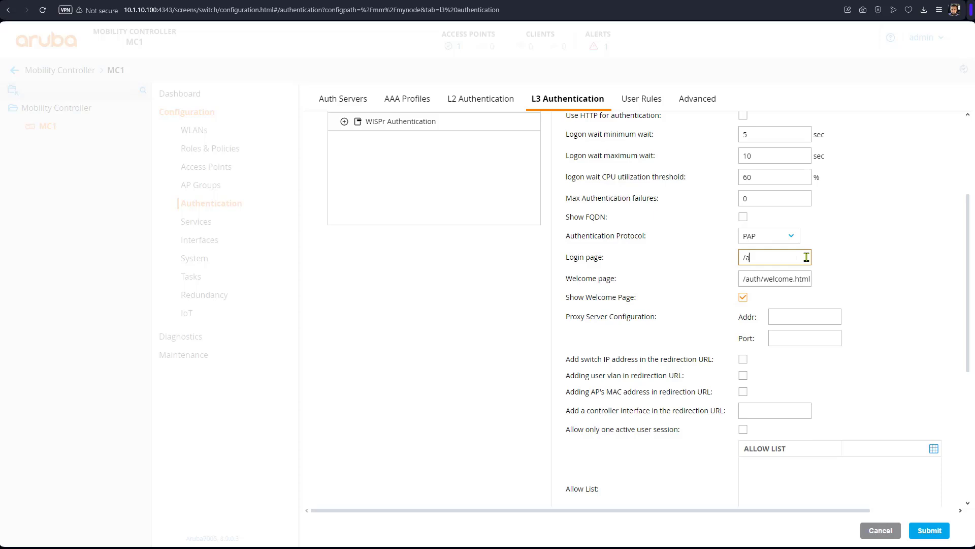
text(https:)
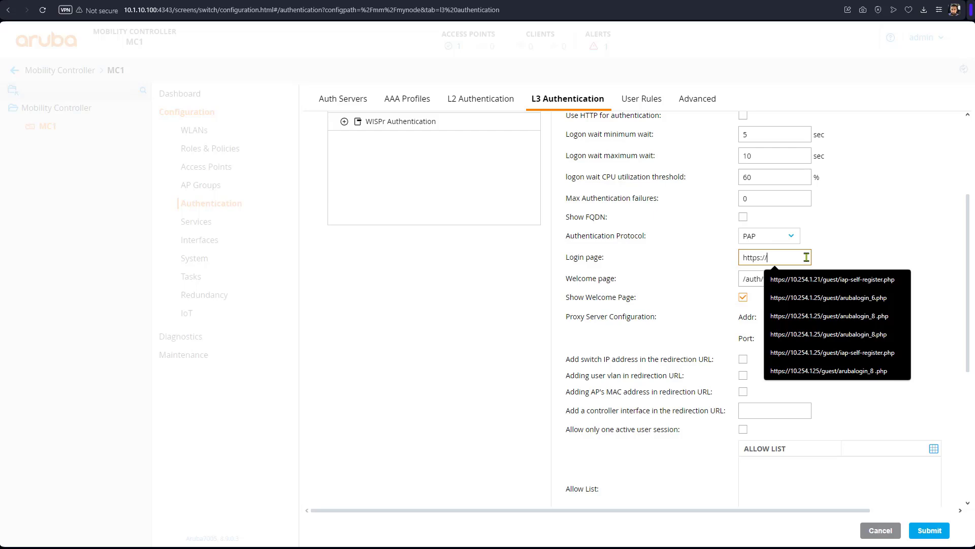
text(//10.254.1.25)
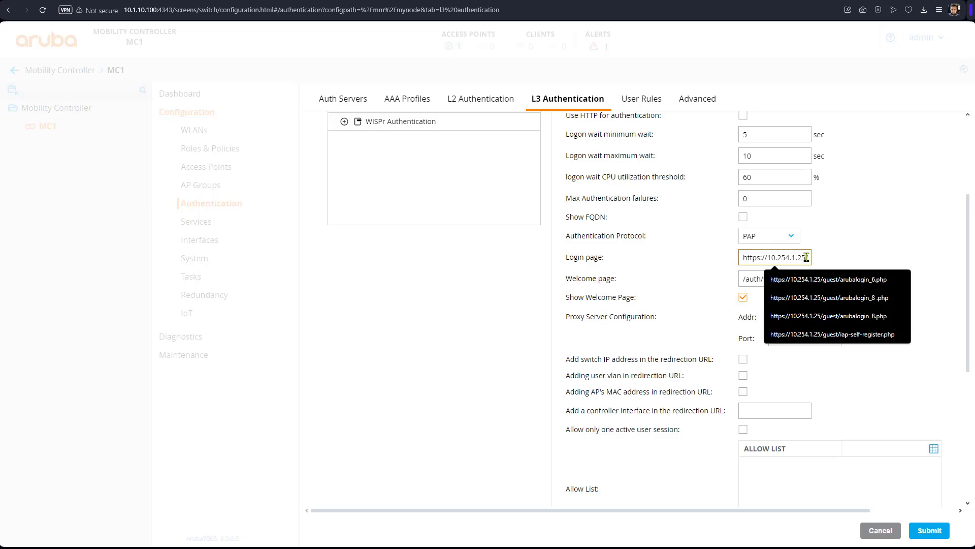
text(/on)
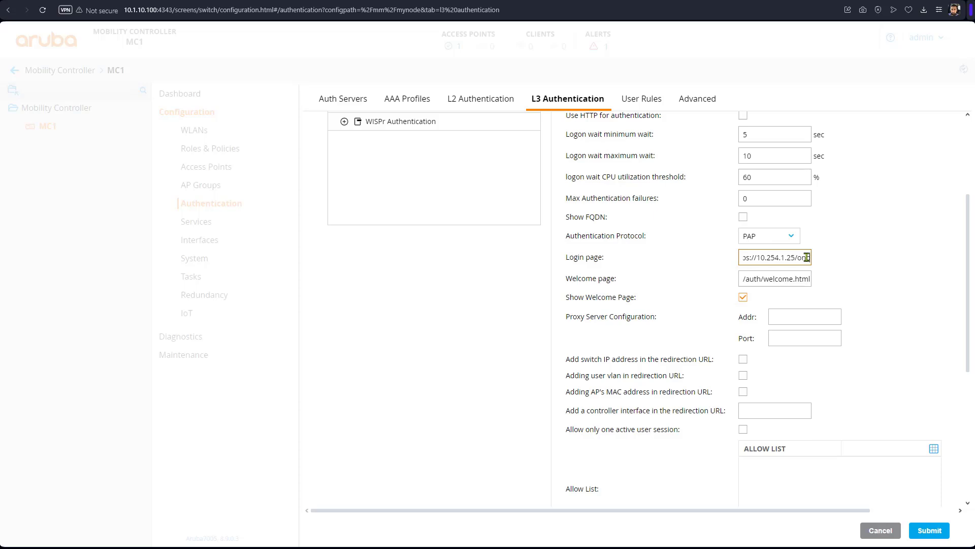
text(board/)
key(ctrl+v)
text(.php)
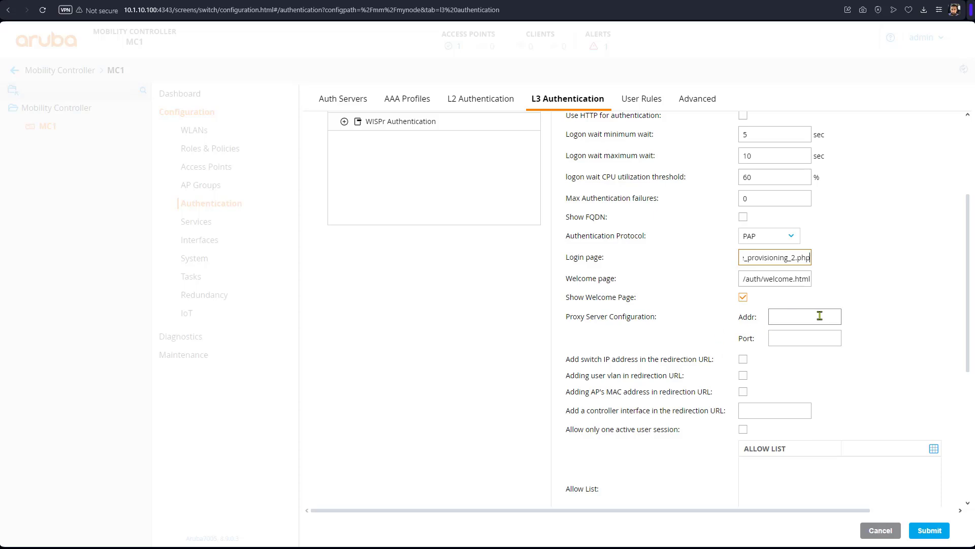
scroll(851, 311, down, 4)
scroll(852, 311, up, 4)
click(785, 257)
scroll(816, 233, up, 2)
scroll(817, 234, up, 2)
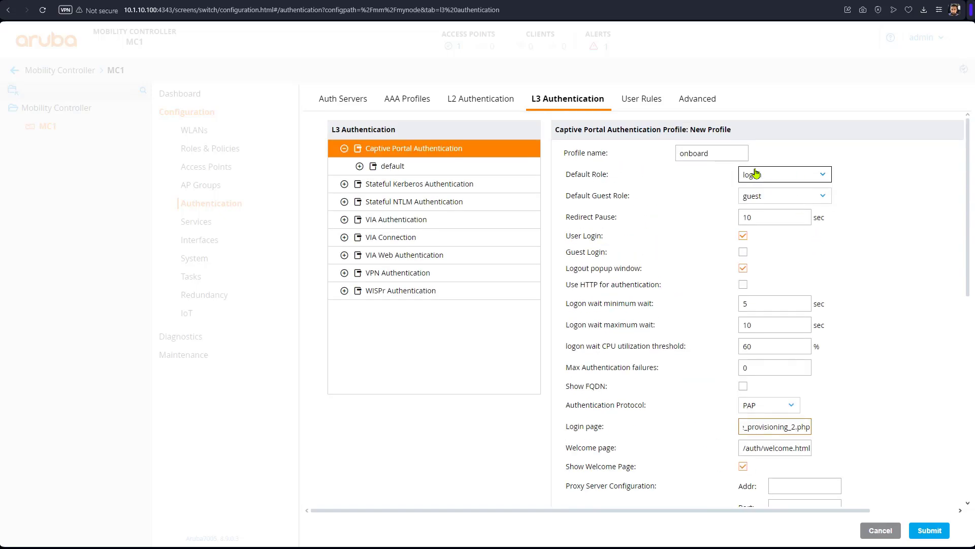
click(933, 531)
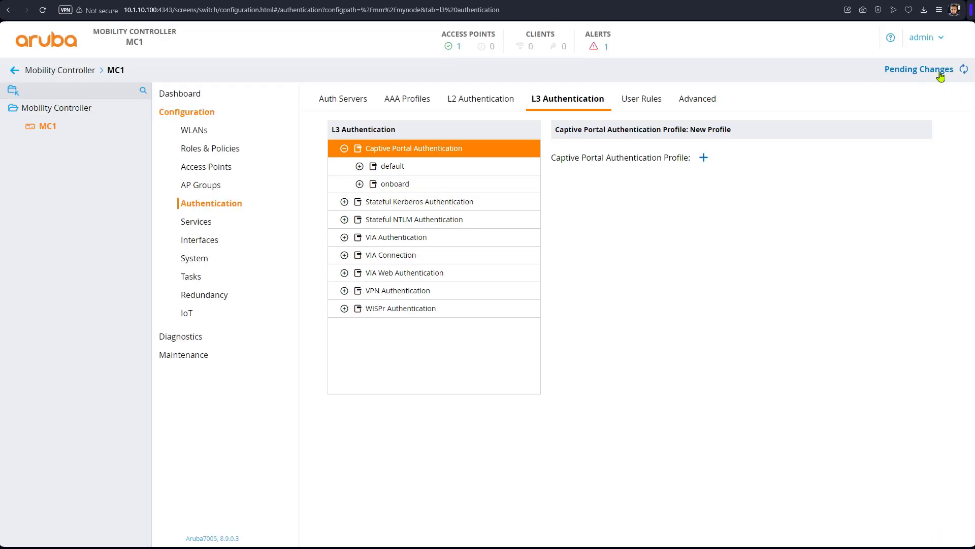
Step: Deploy the new profile, then assign server group secure-1_dot1_svg to onboard and deploy again
click(939, 74)
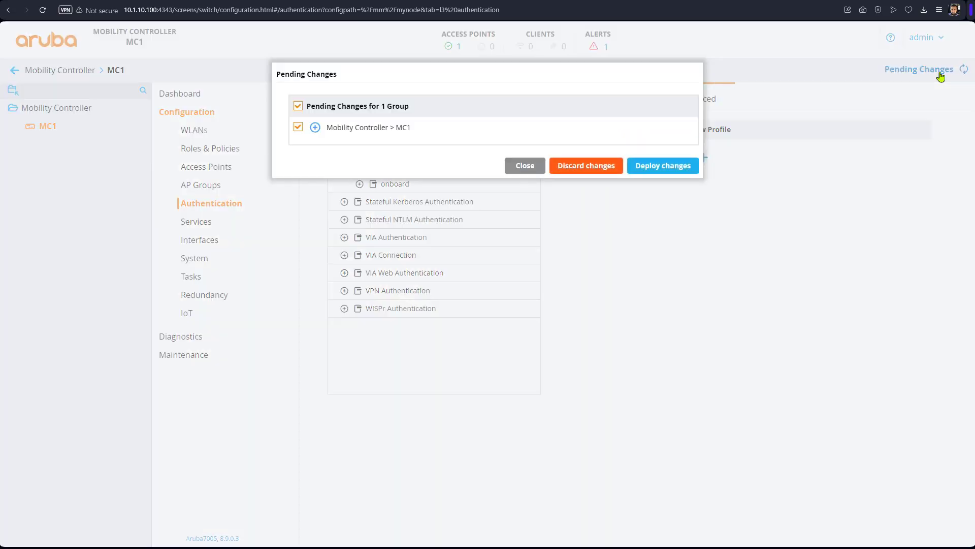
click(665, 167)
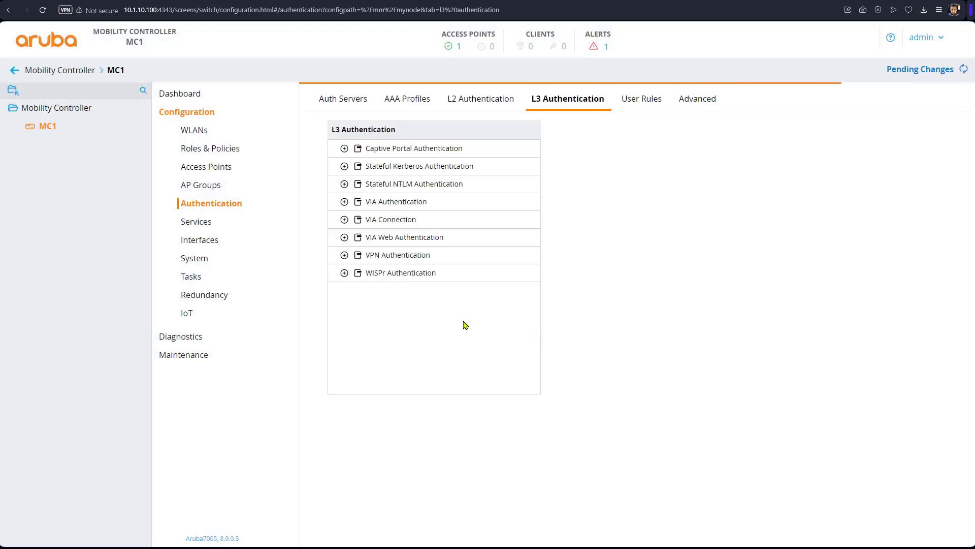
click(344, 148)
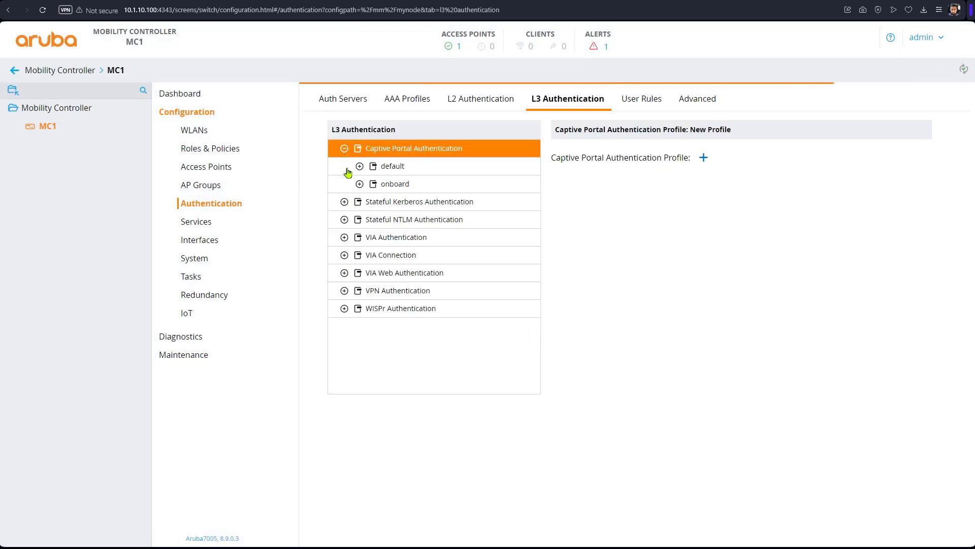
click(358, 184)
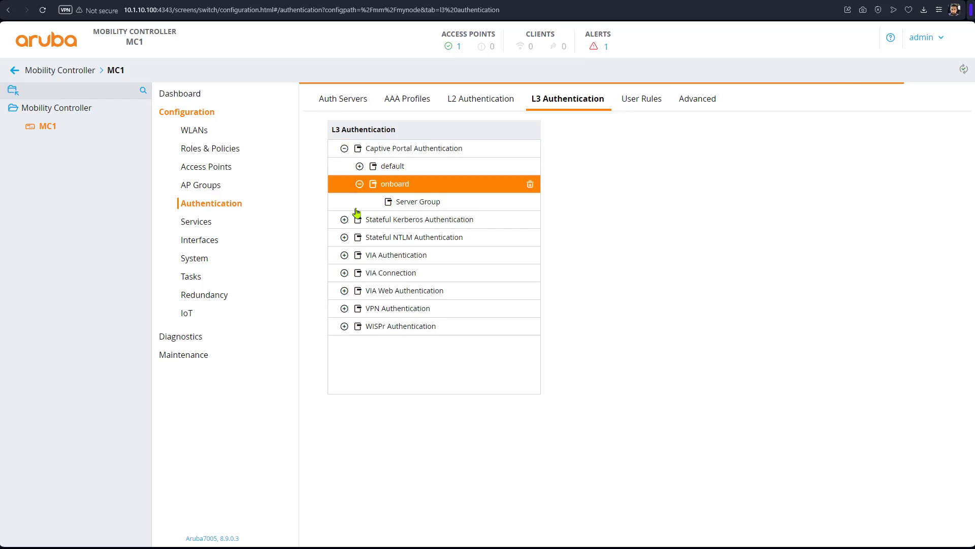
click(421, 203)
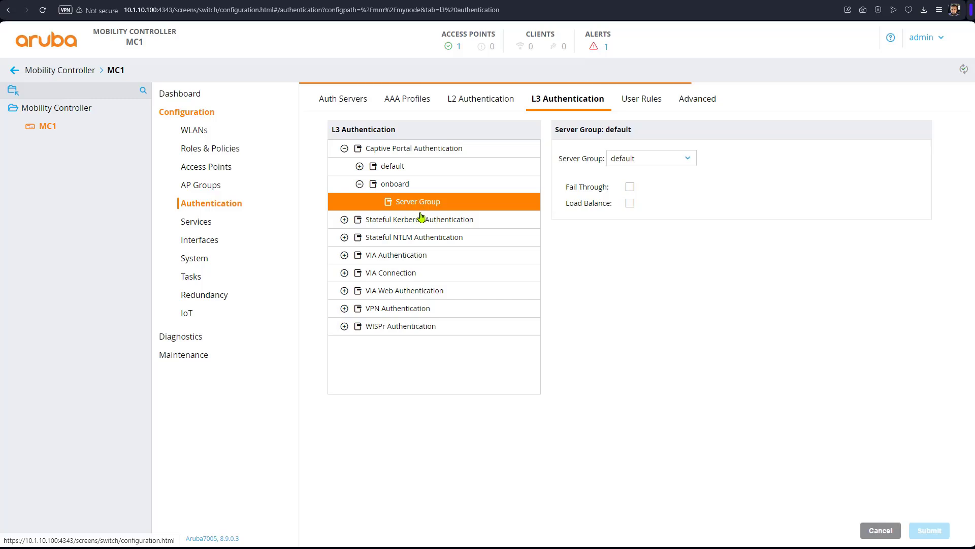
click(690, 160)
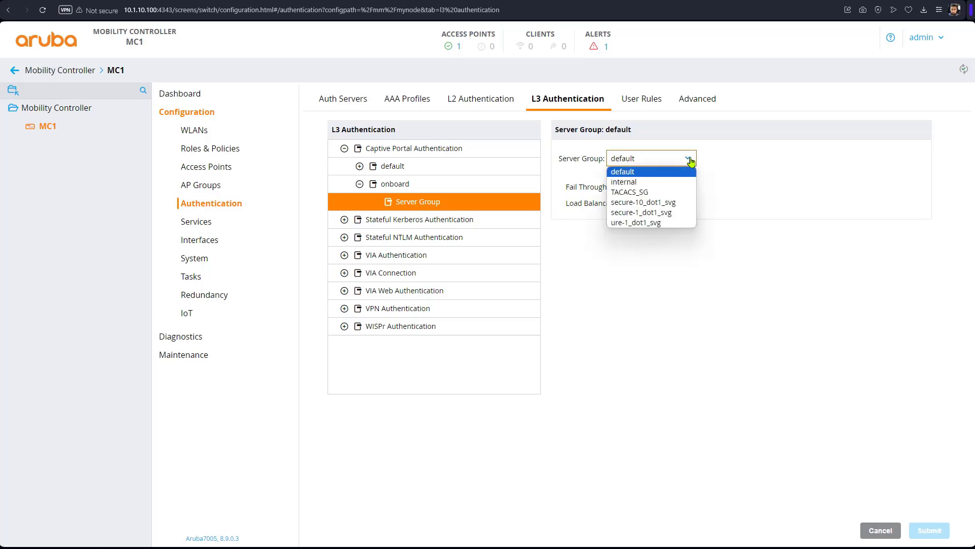
click(677, 213)
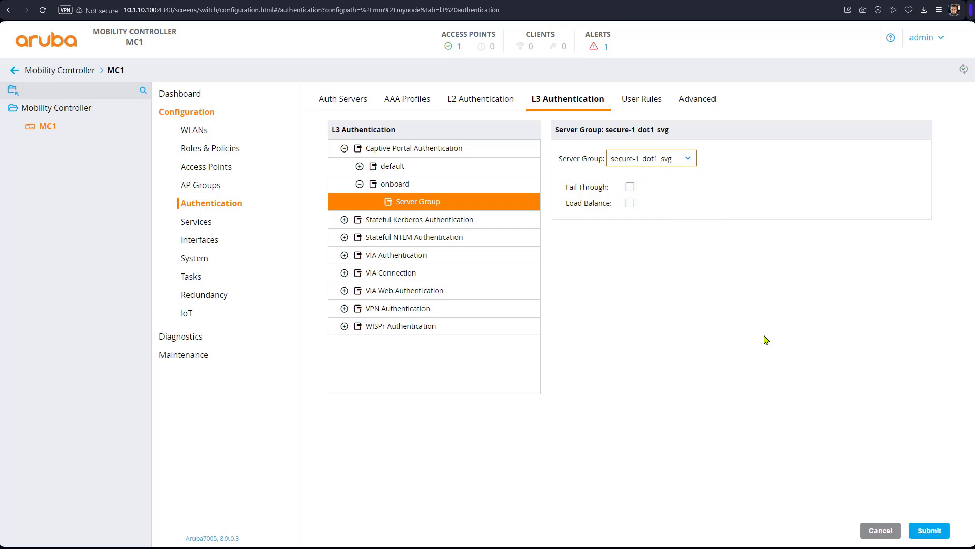
click(947, 539)
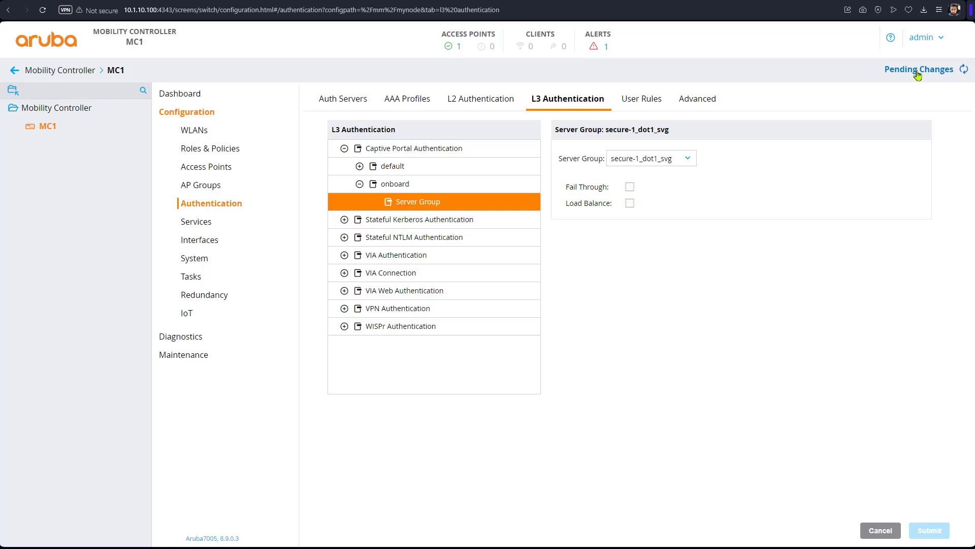
click(918, 71)
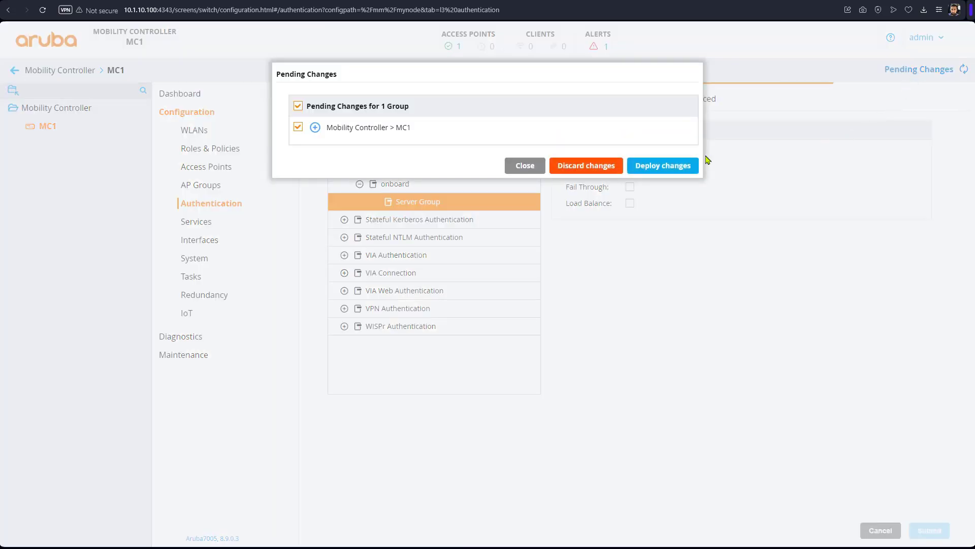
click(663, 168)
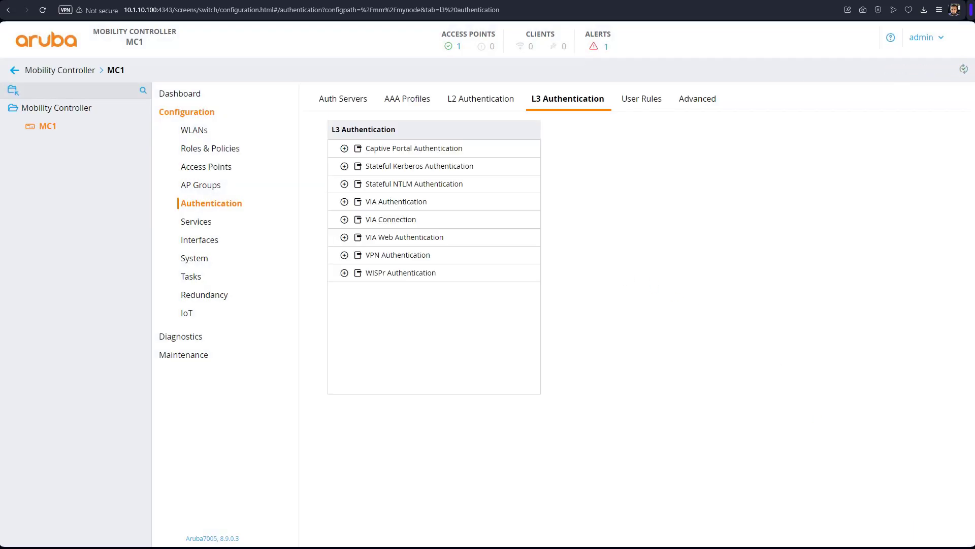
Step: Create the BYOD-Role role under Roles & Policies, leaving the pending changes undeployed
click(206, 153)
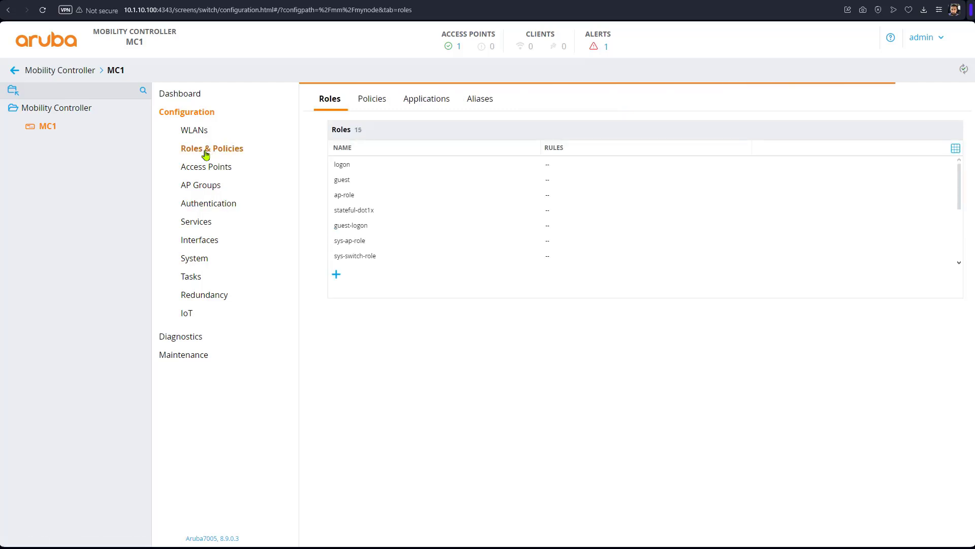
click(336, 275)
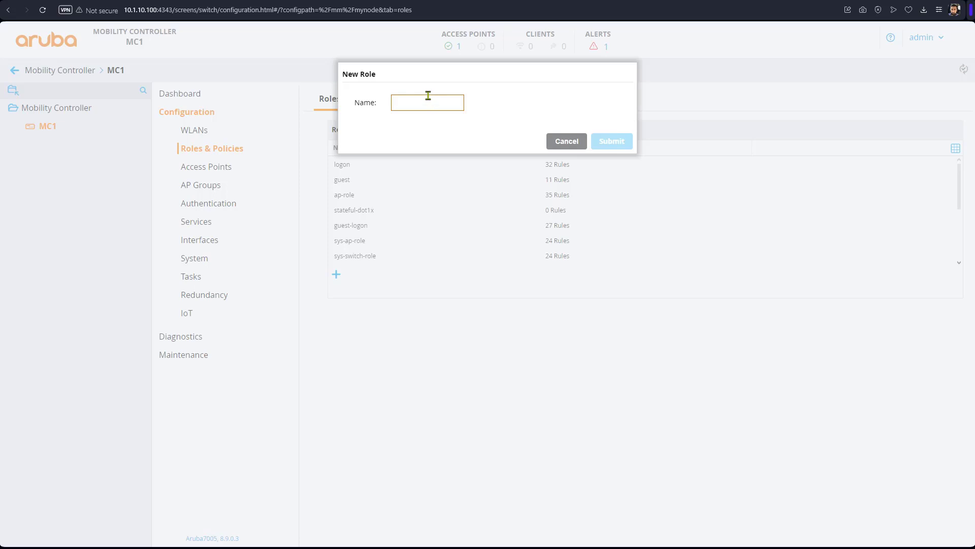
text(BYOD)
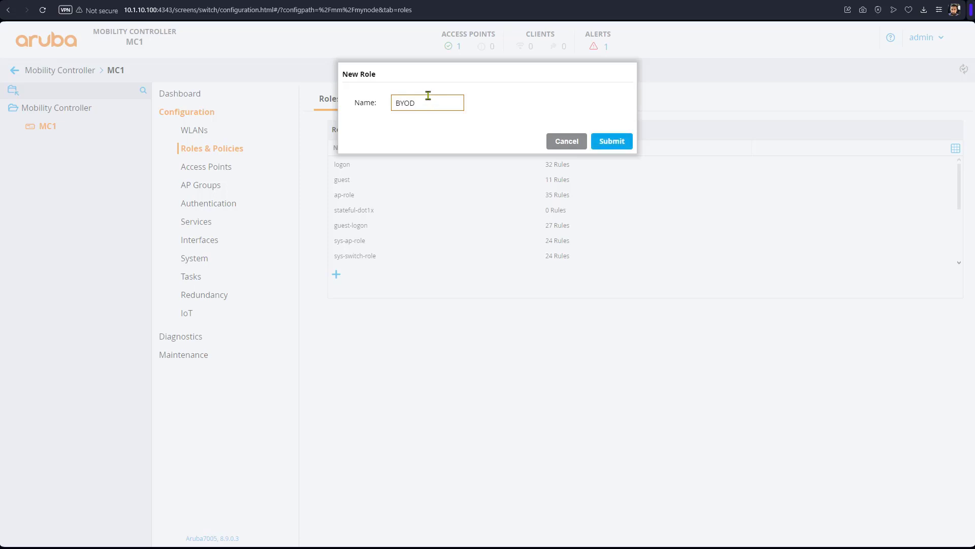
text(-Role)
click(621, 144)
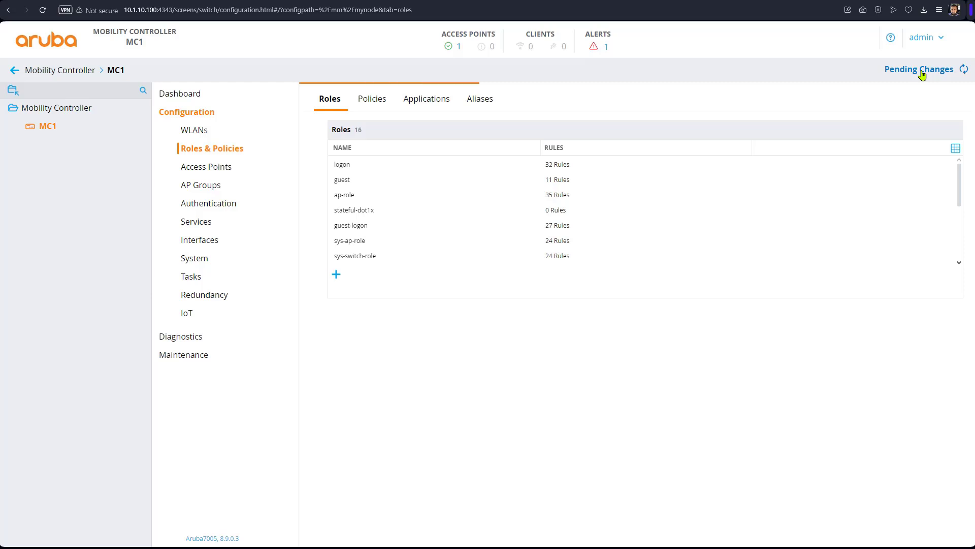
click(921, 71)
click(525, 166)
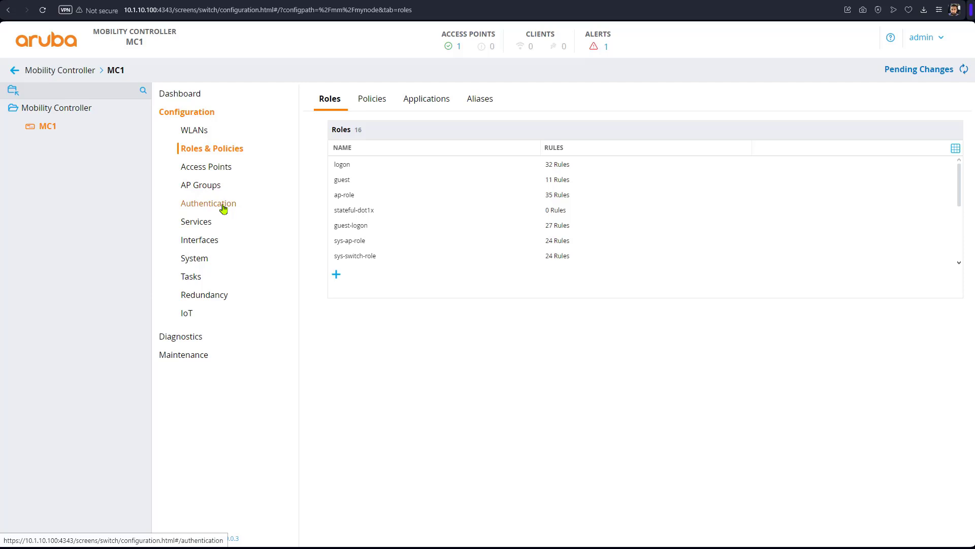
Step: Choose BYOD-Role as the default role in the secure-1 WLAN's Access settings and submit
click(203, 132)
click(326, 131)
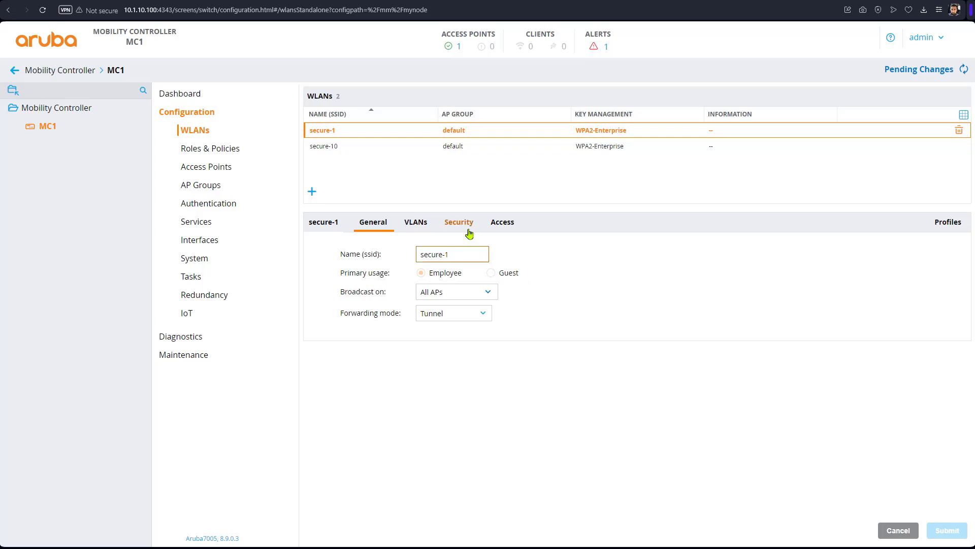
click(511, 224)
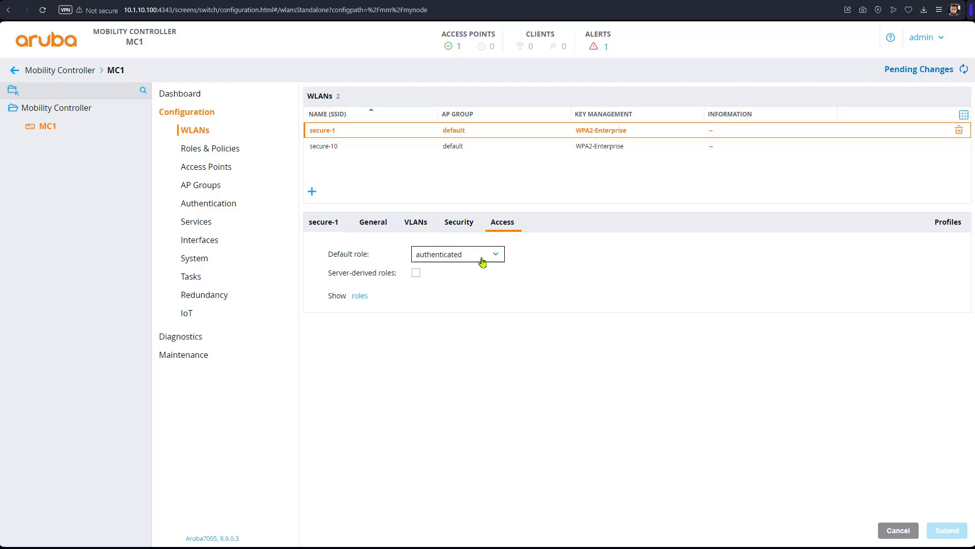
click(482, 258)
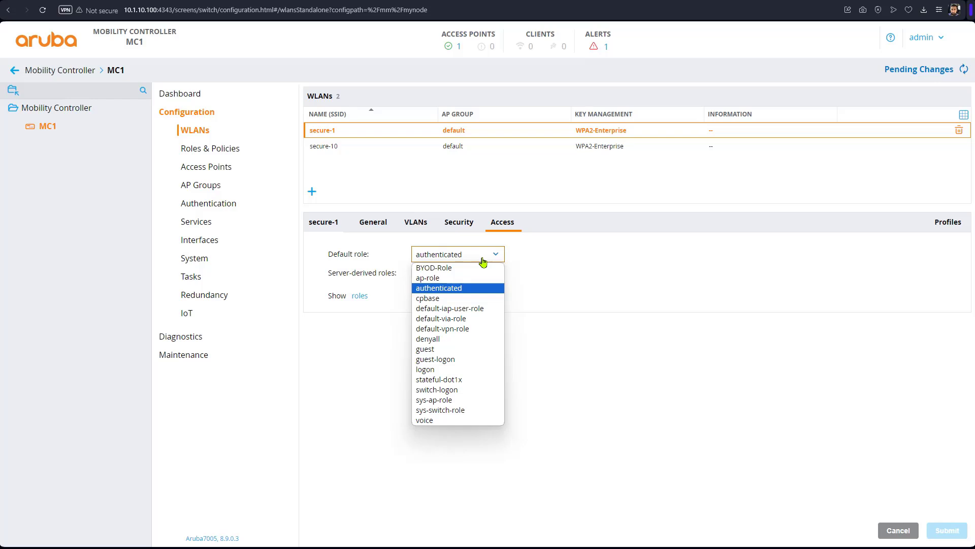
click(466, 269)
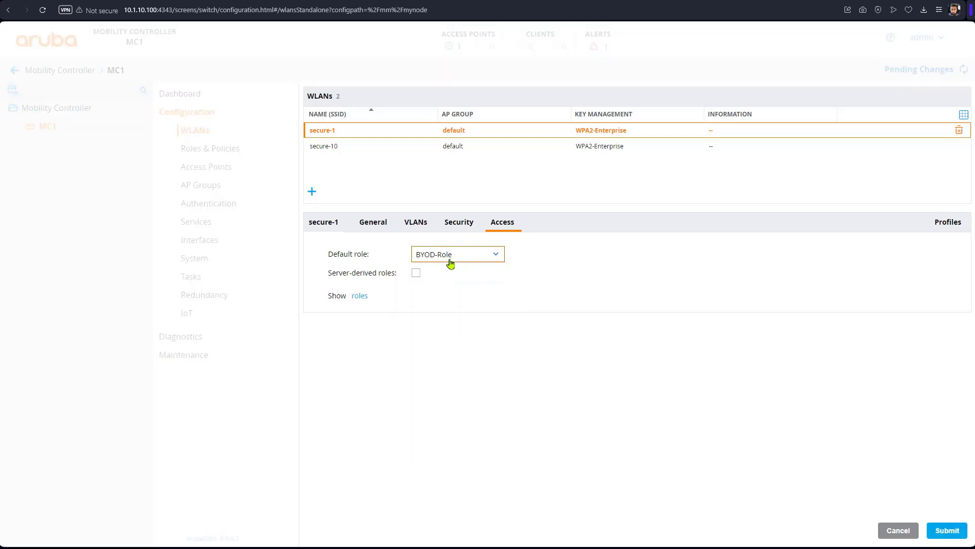
click(942, 533)
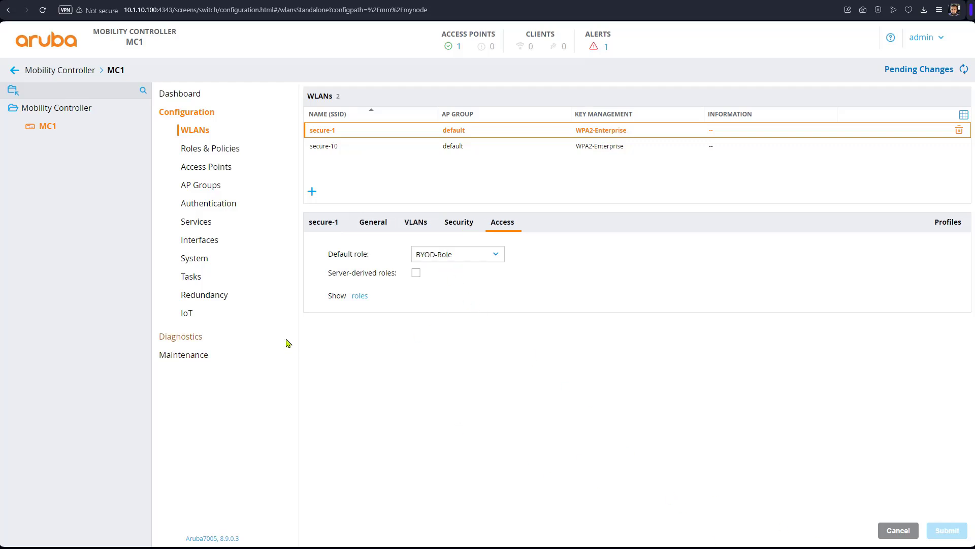
Step: Make BYOD-Role the onboard captive portal profile's default role and deploy it to MC1
click(207, 204)
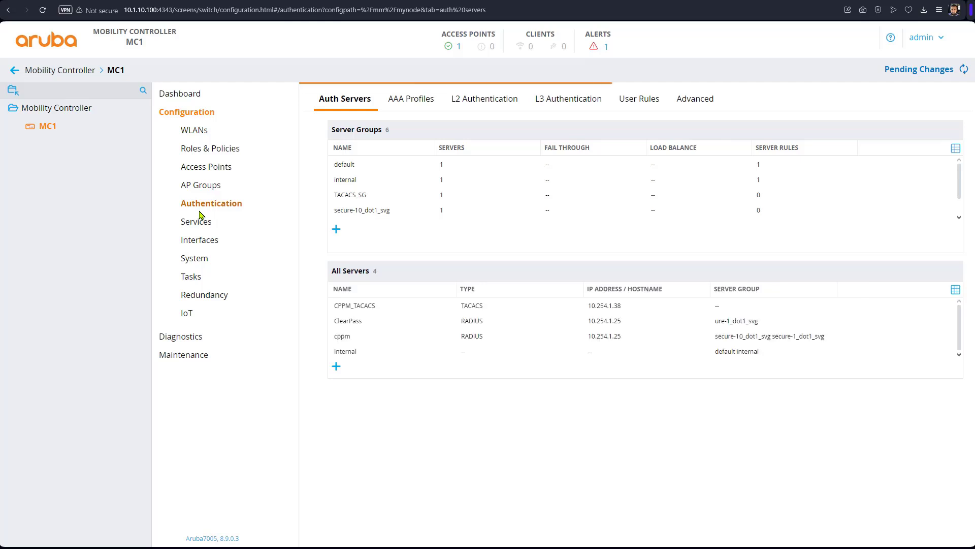
click(593, 101)
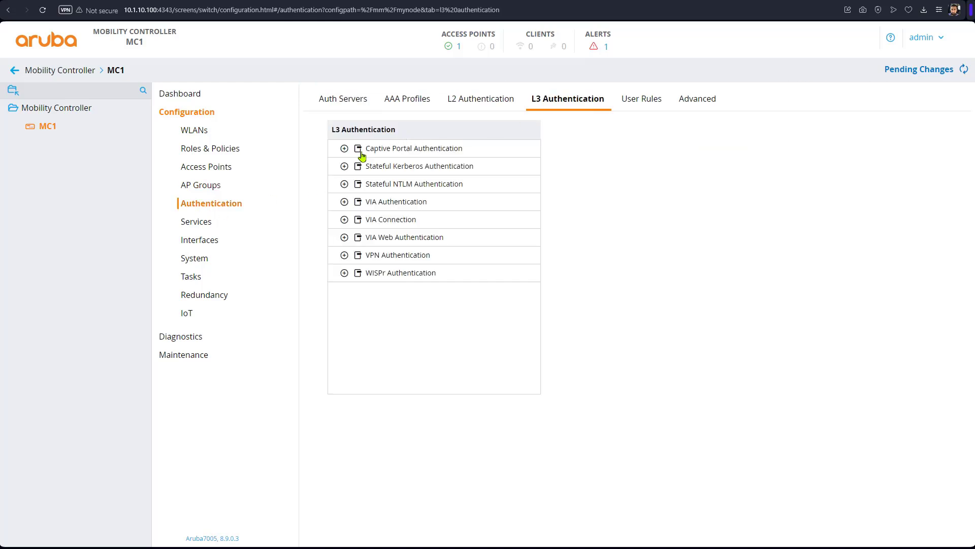
click(344, 148)
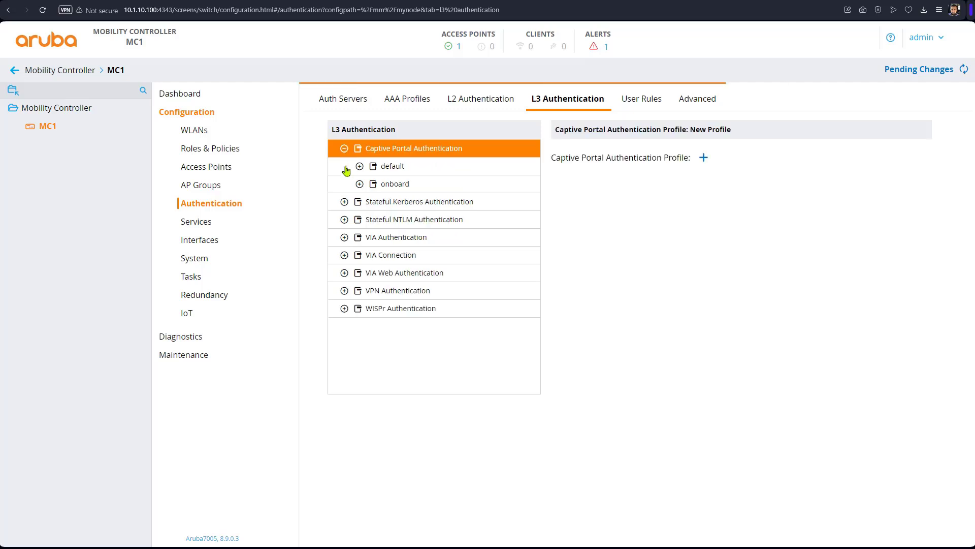
click(392, 186)
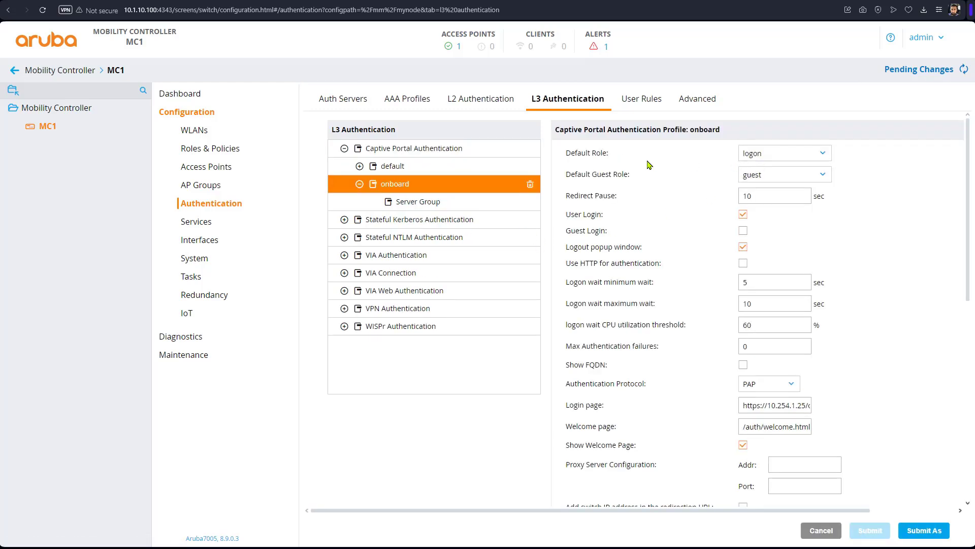
click(787, 156)
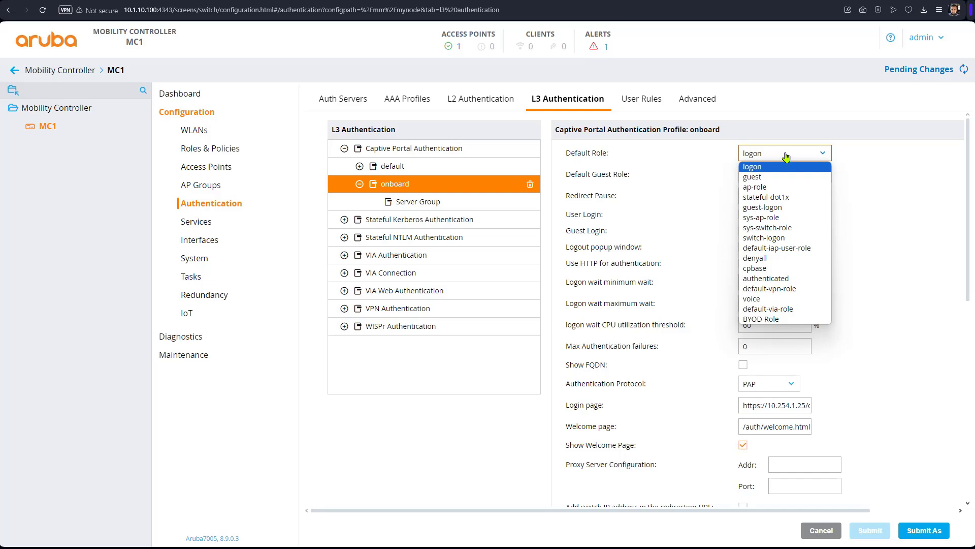
click(806, 323)
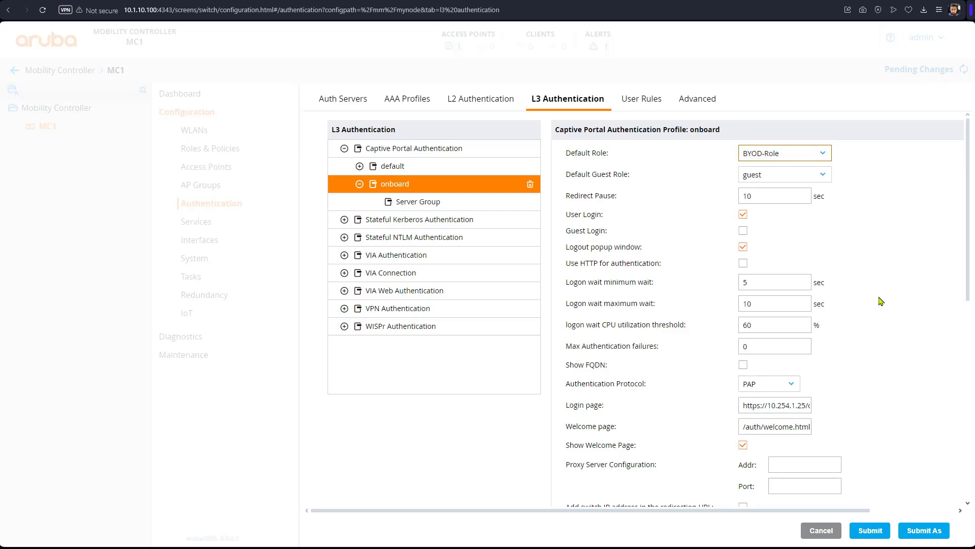
click(877, 533)
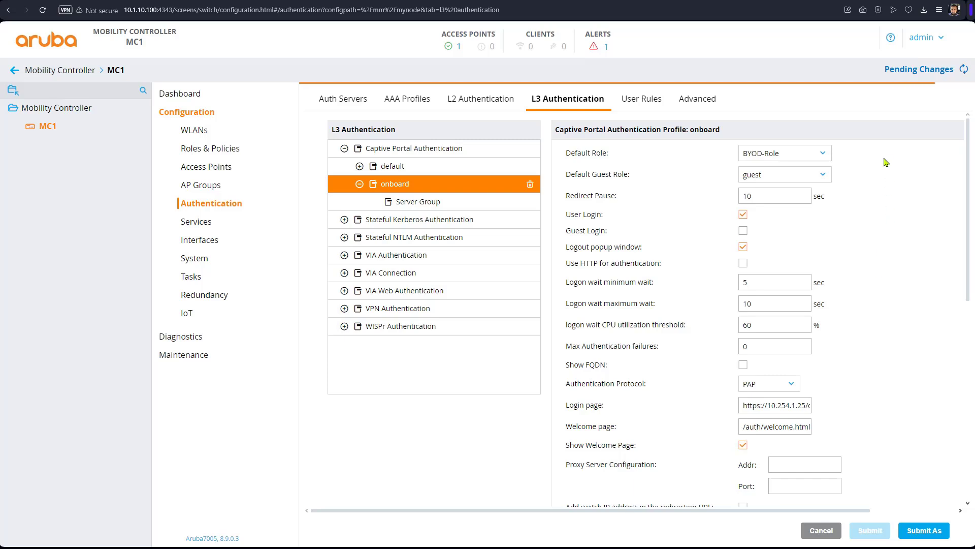
click(919, 71)
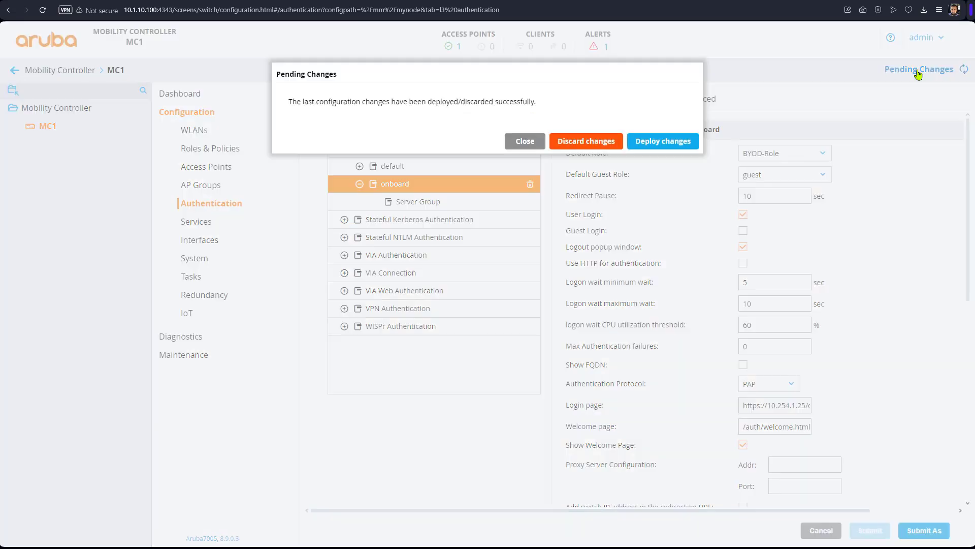
click(679, 167)
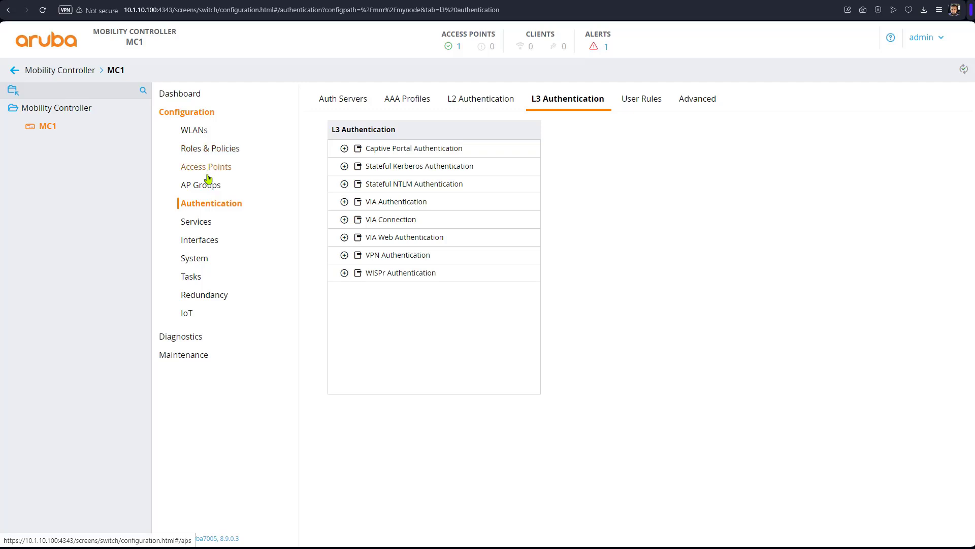
Step: Sort the controller's Roles & Policies list by name and open BYOD-Role's details
click(202, 260)
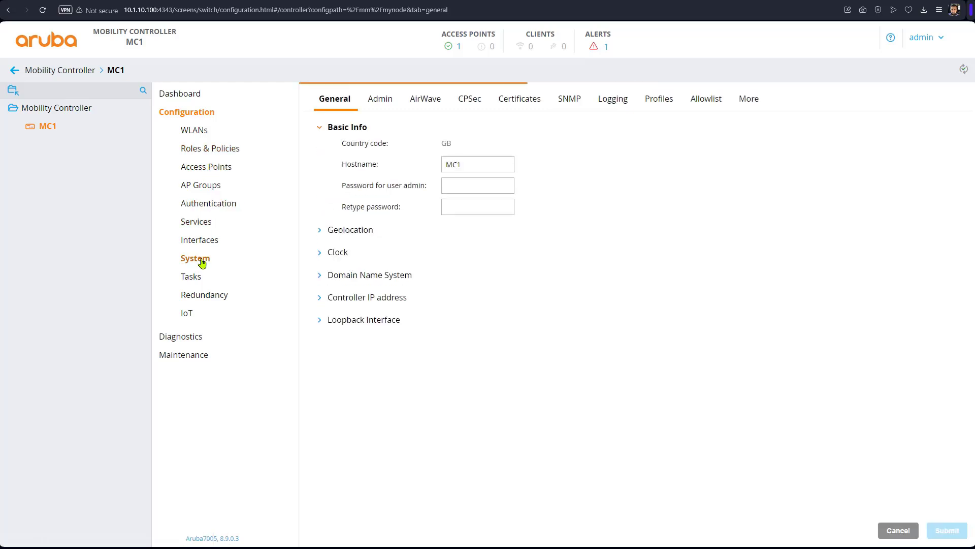
click(758, 103)
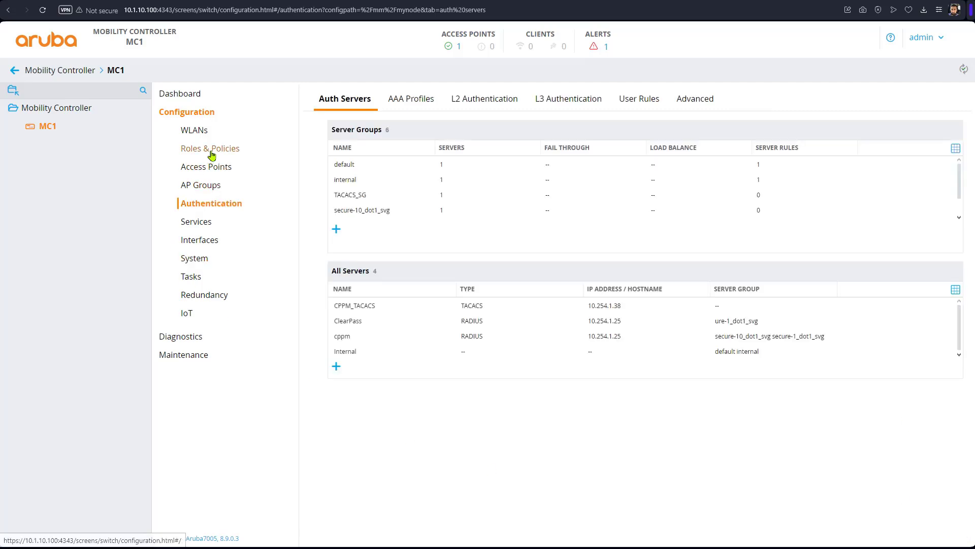
click(212, 153)
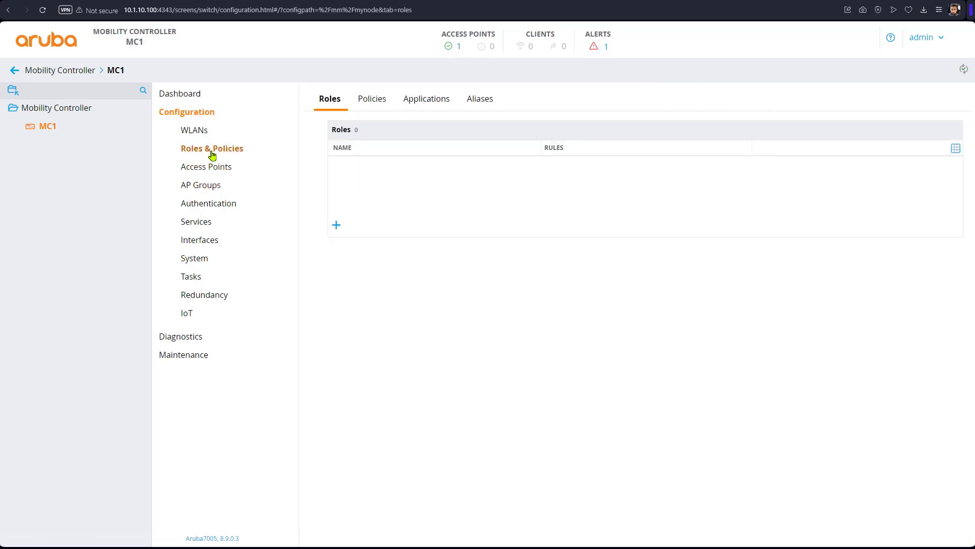
click(355, 151)
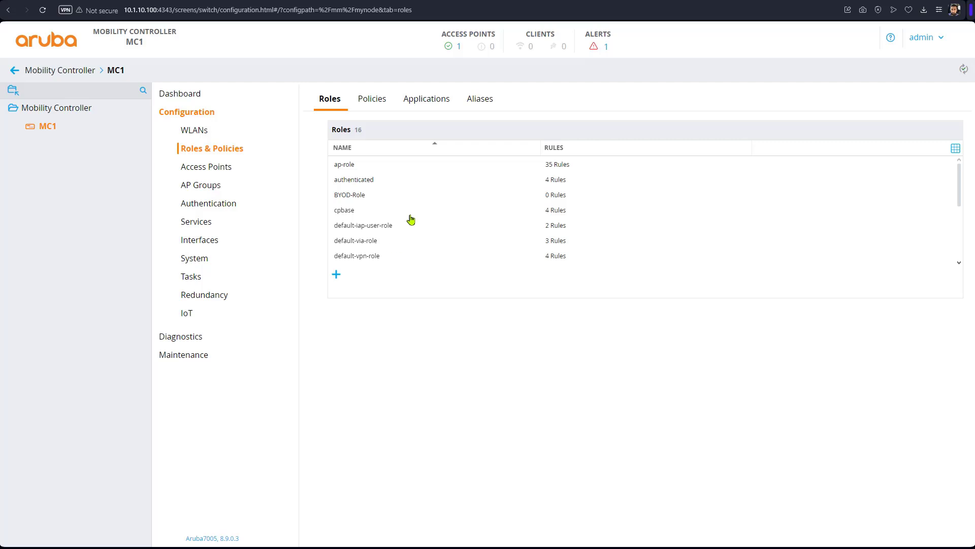
scroll(411, 219, down, 2)
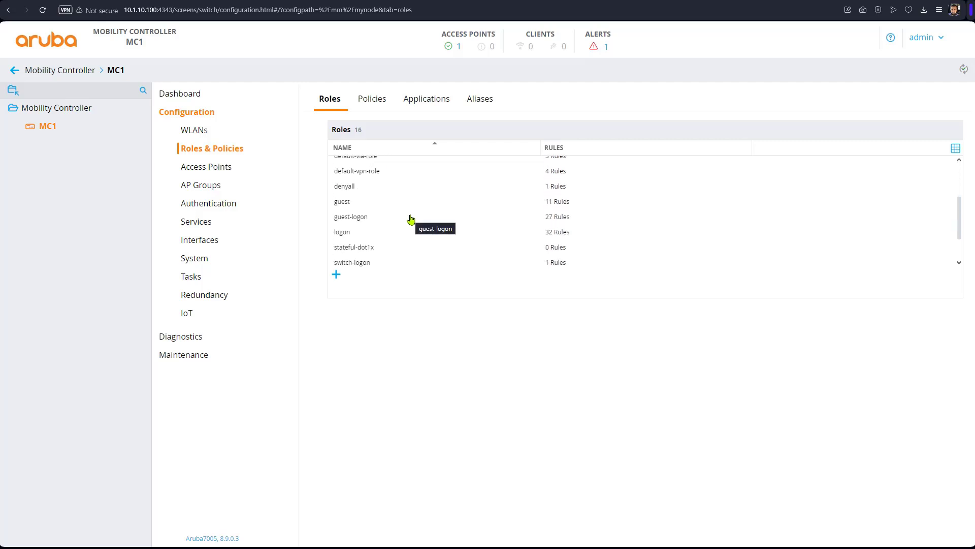
scroll(411, 219, up, 3)
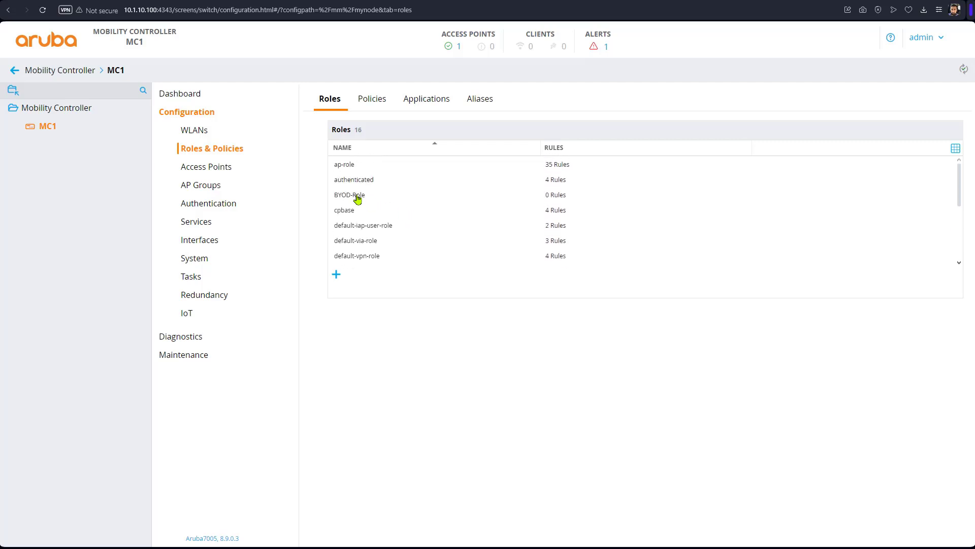
click(357, 198)
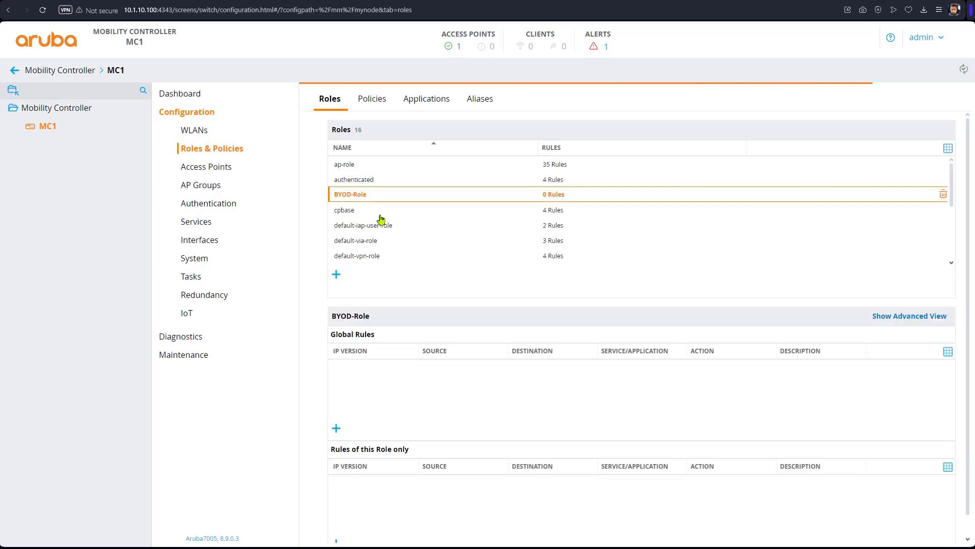
Step: Set BYOD-Role's captive portal profile to onboard in the advanced view and deploy the change
click(910, 316)
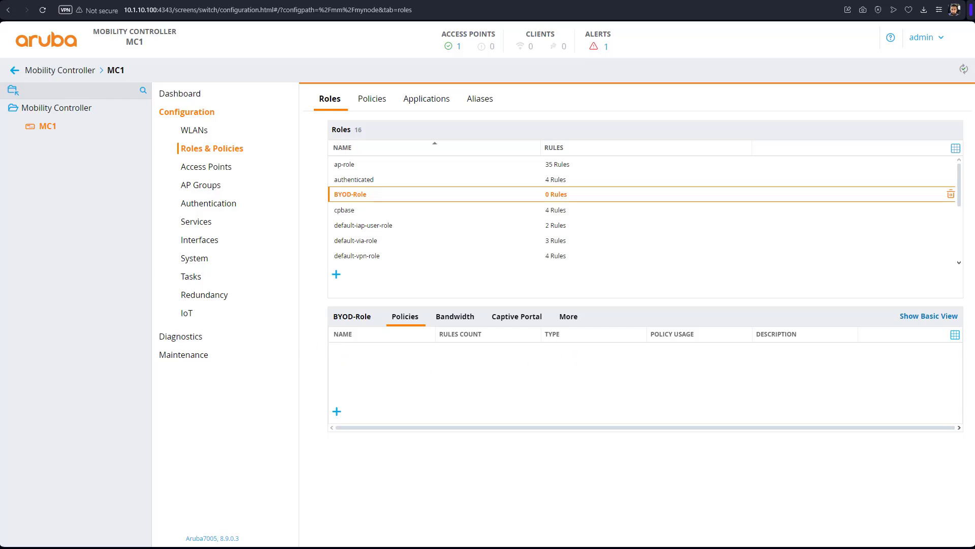
click(567, 320)
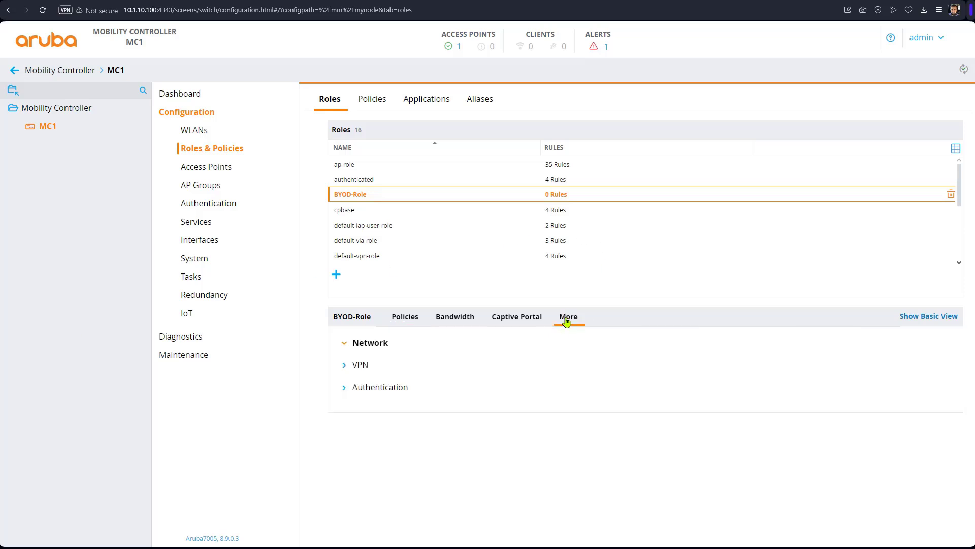
click(344, 393)
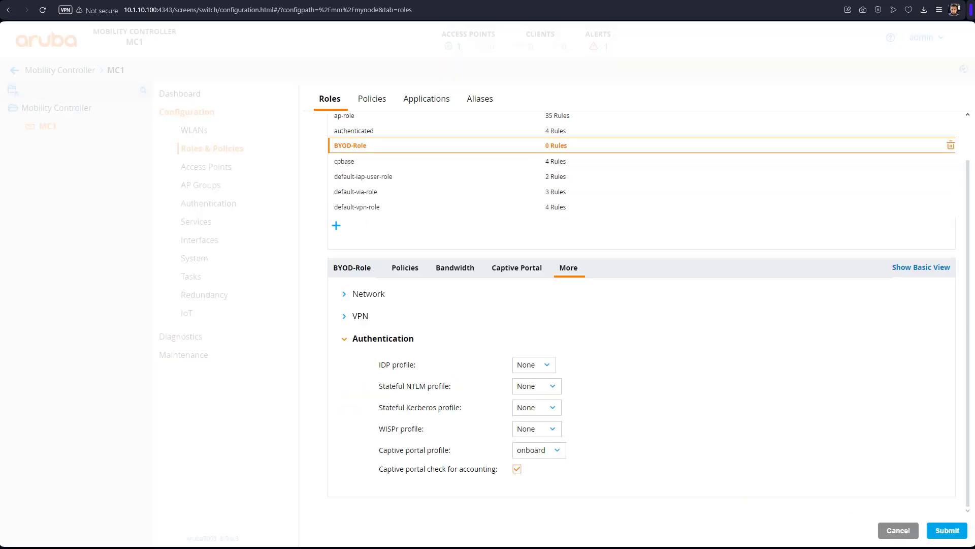
drag(419, 452, 429, 453)
click(584, 451)
click(561, 450)
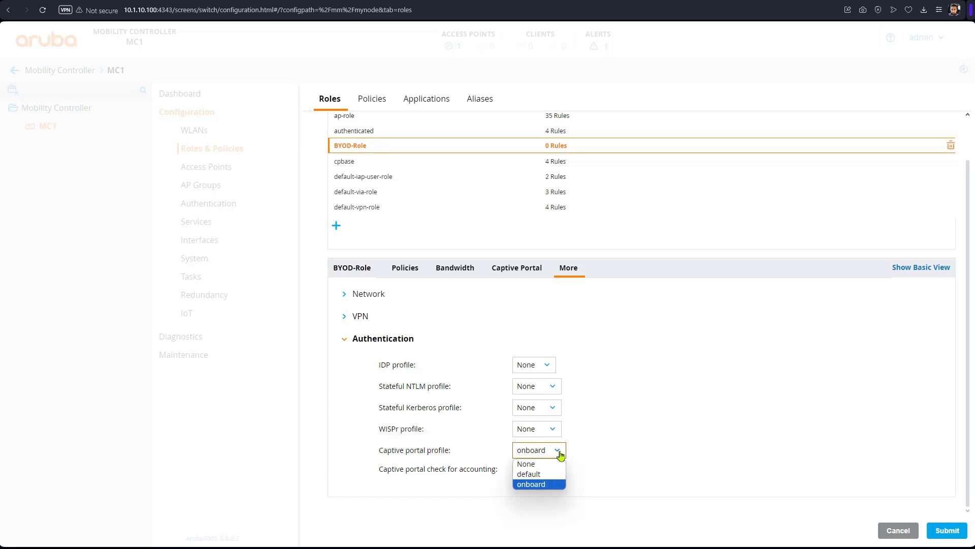
click(550, 484)
click(946, 530)
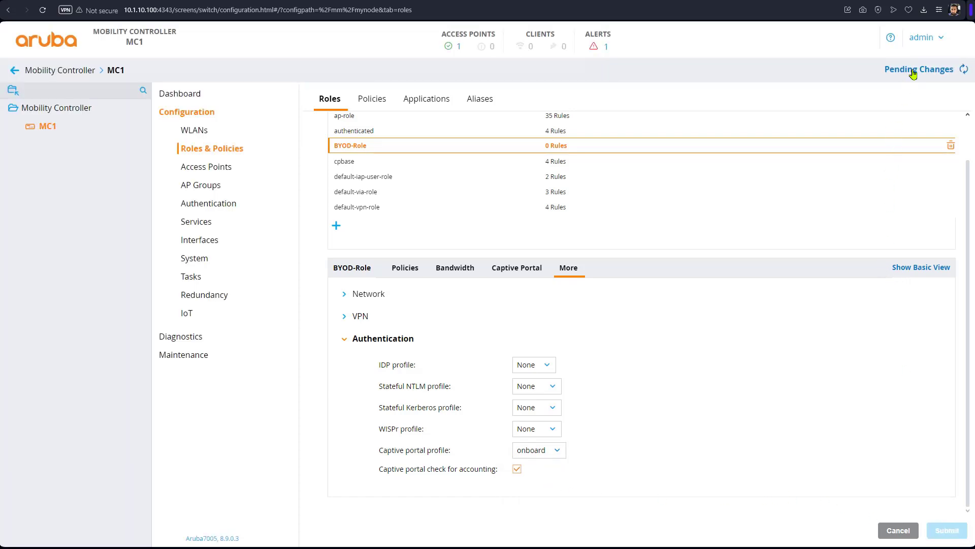
click(913, 71)
click(678, 169)
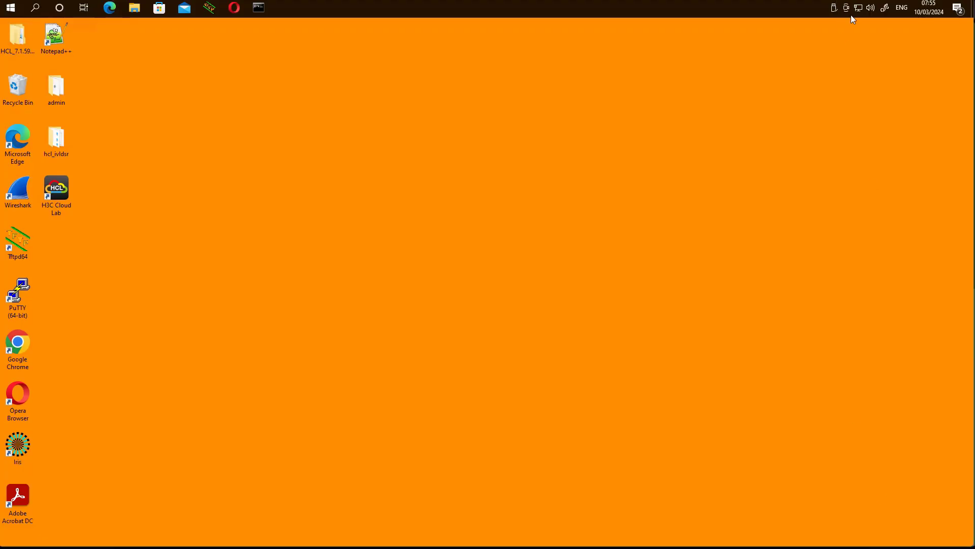
Step: Connect Windows to the secure-1 Wi-Fi network from the system tray network list
click(860, 11)
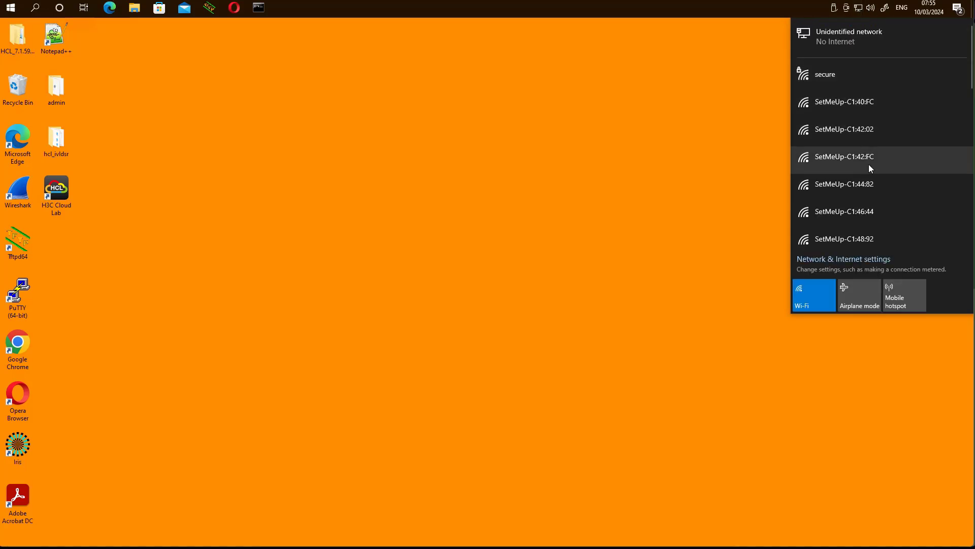
scroll(868, 164, down, 5)
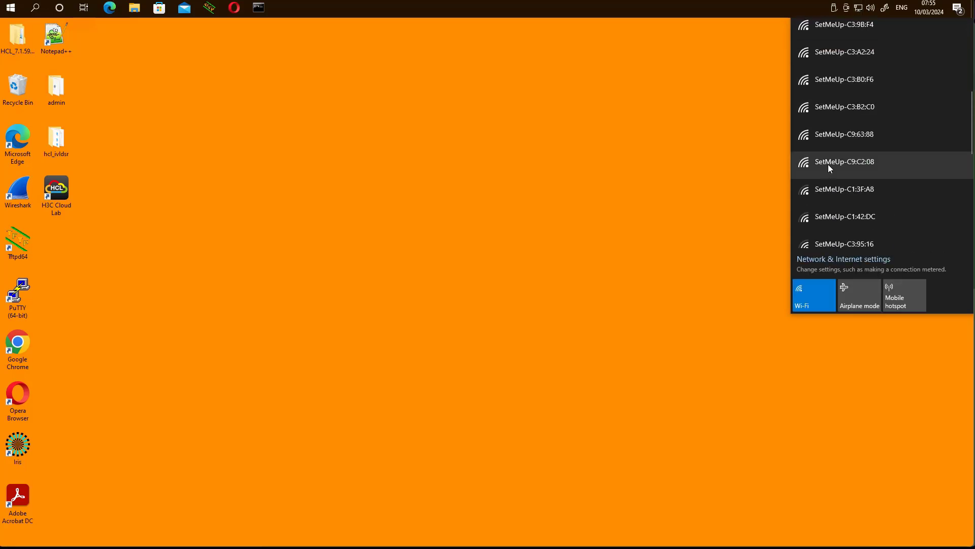
scroll(828, 163, down, 5)
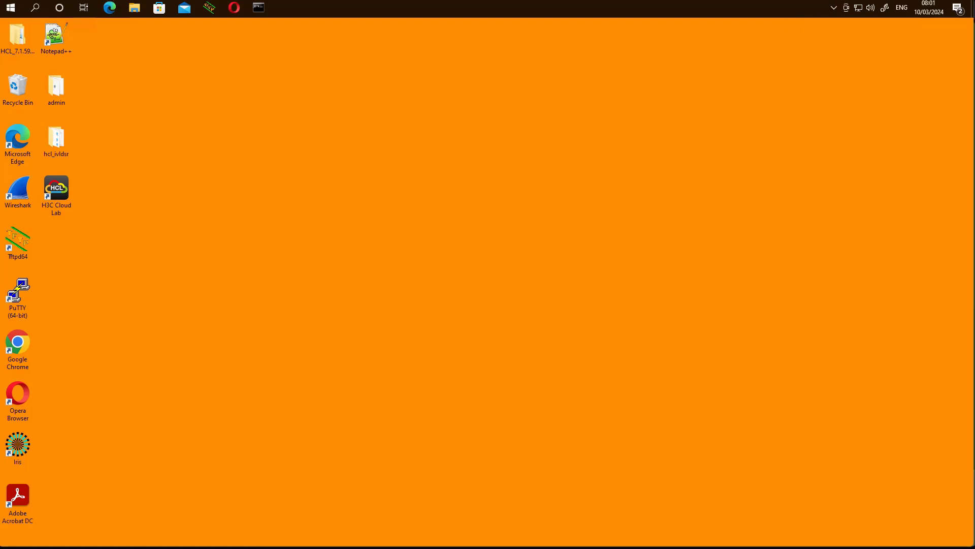
click(859, 8)
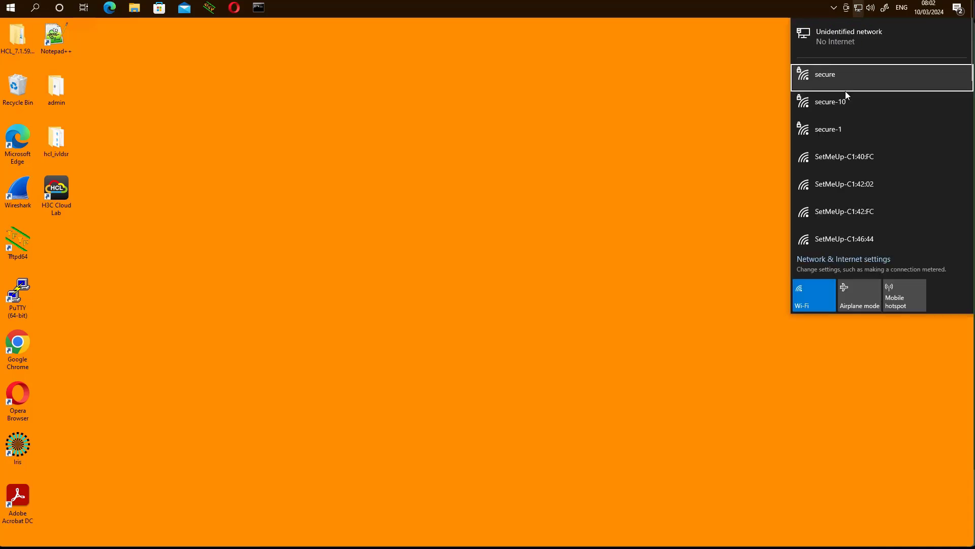
click(846, 129)
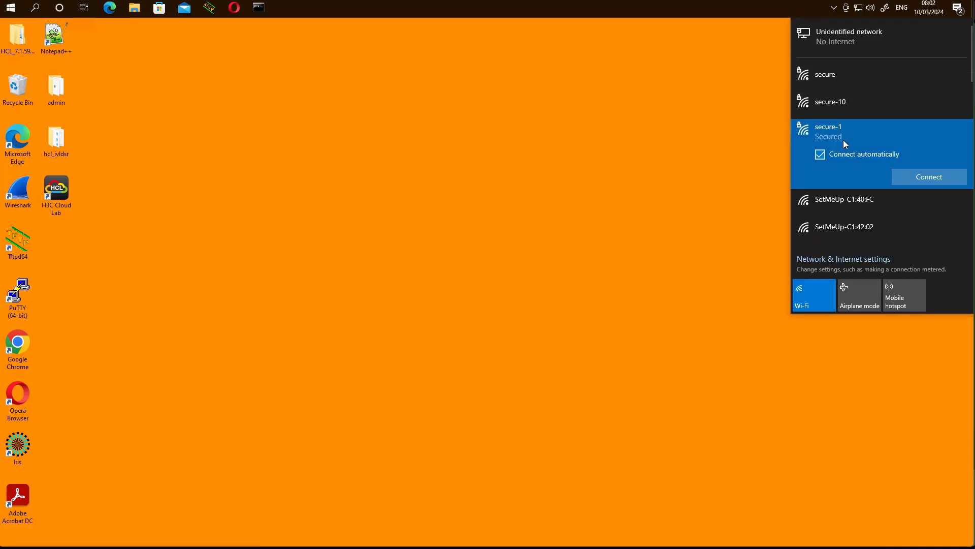
click(919, 181)
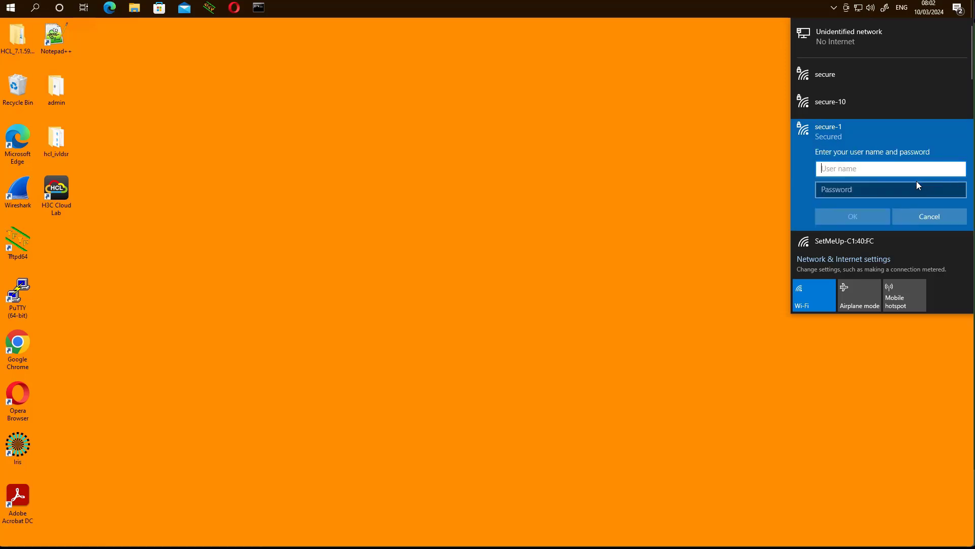
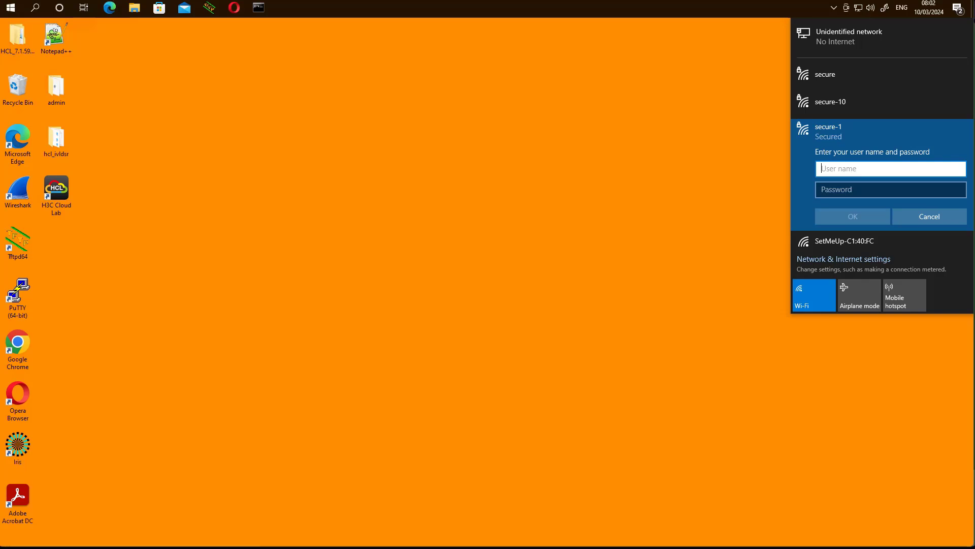
Step: Submit the test user's username and password for secure-1 and confirm continuing the connection
text(test1)
key(Tab)
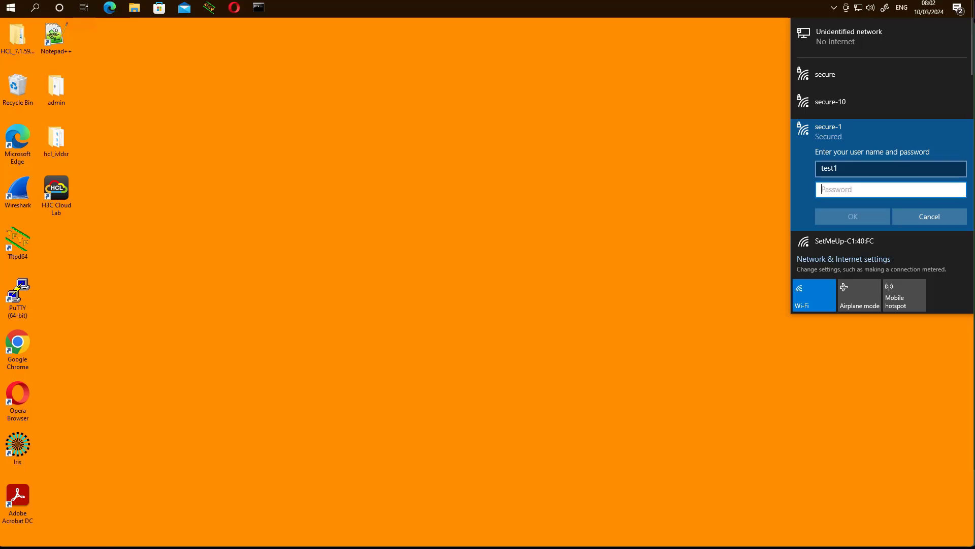
text(test1)
key(Return)
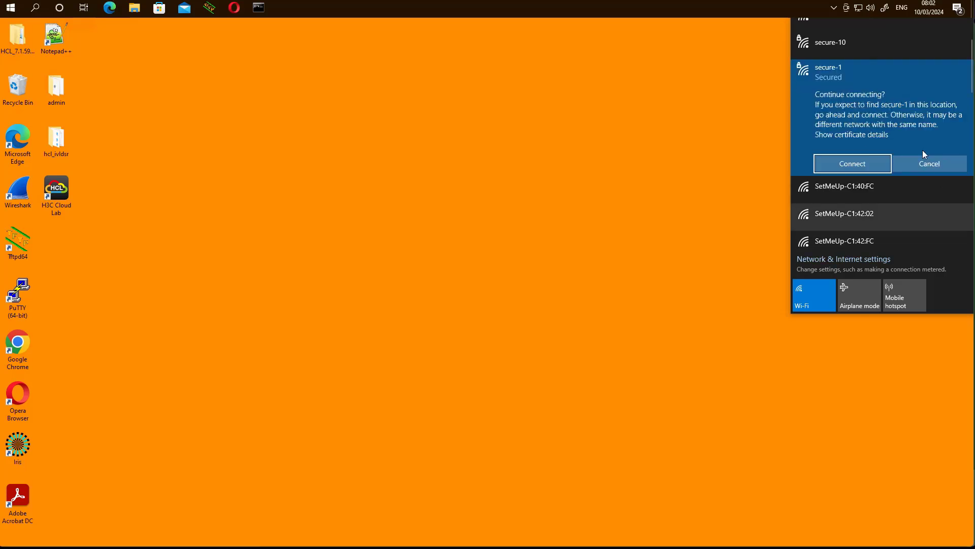
click(881, 164)
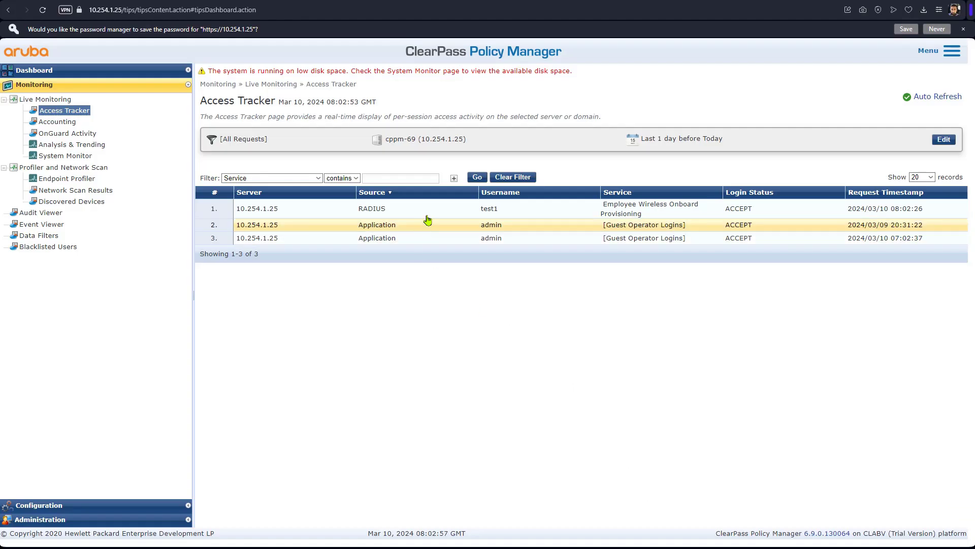
click(480, 215)
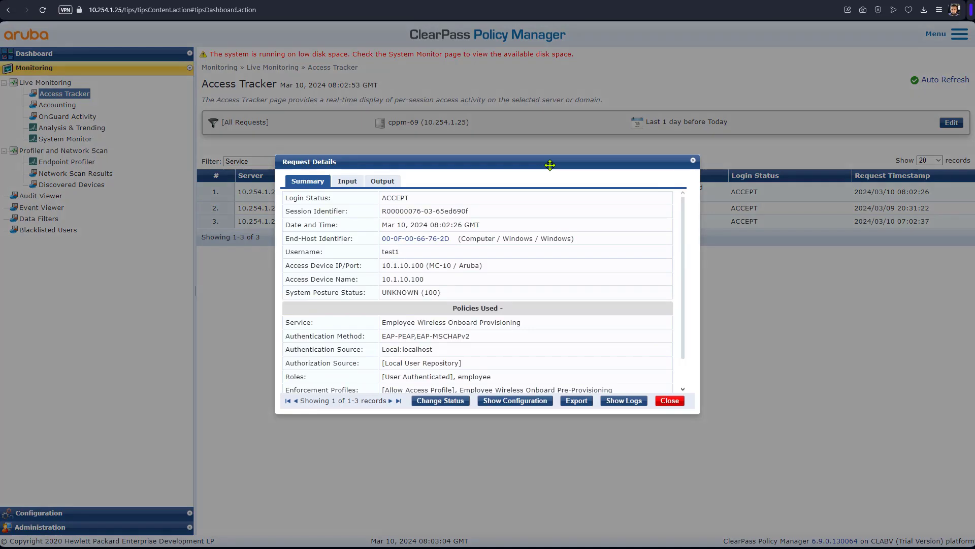
drag(550, 165, 609, 249)
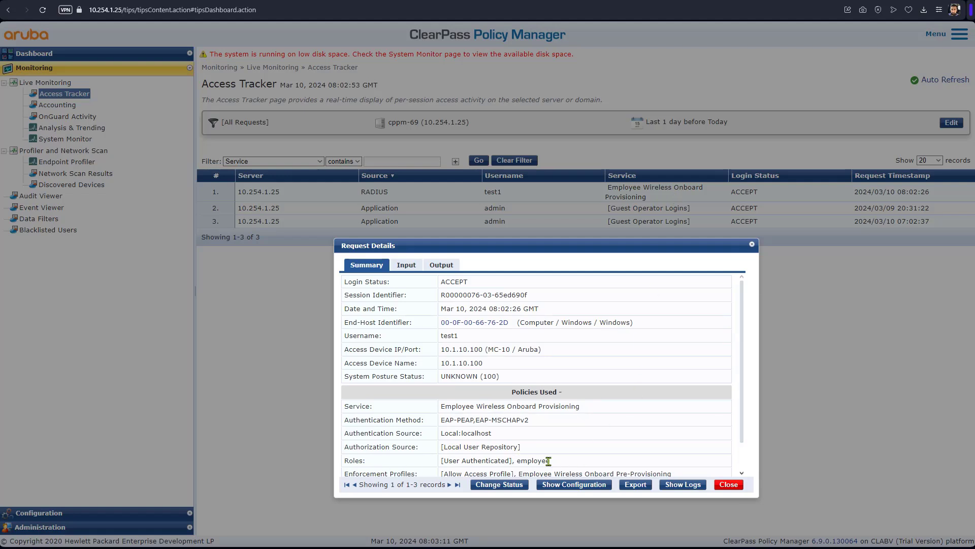
drag(550, 461, 518, 460)
click(469, 474)
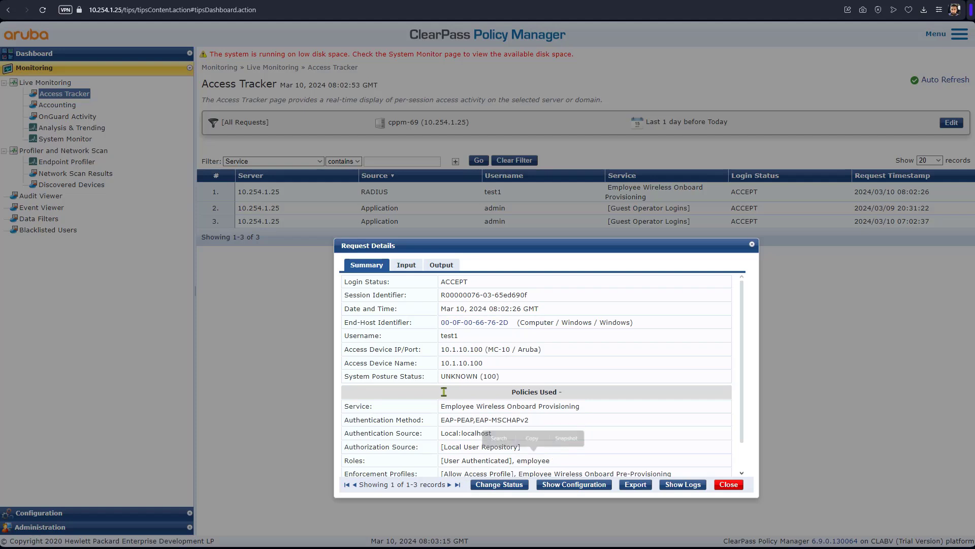
click(446, 269)
click(429, 328)
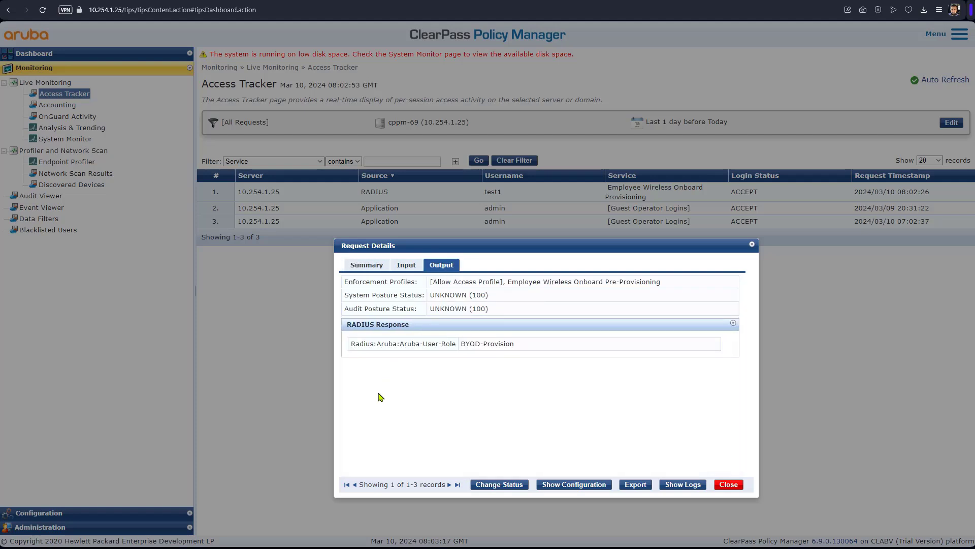
drag(513, 344, 465, 347)
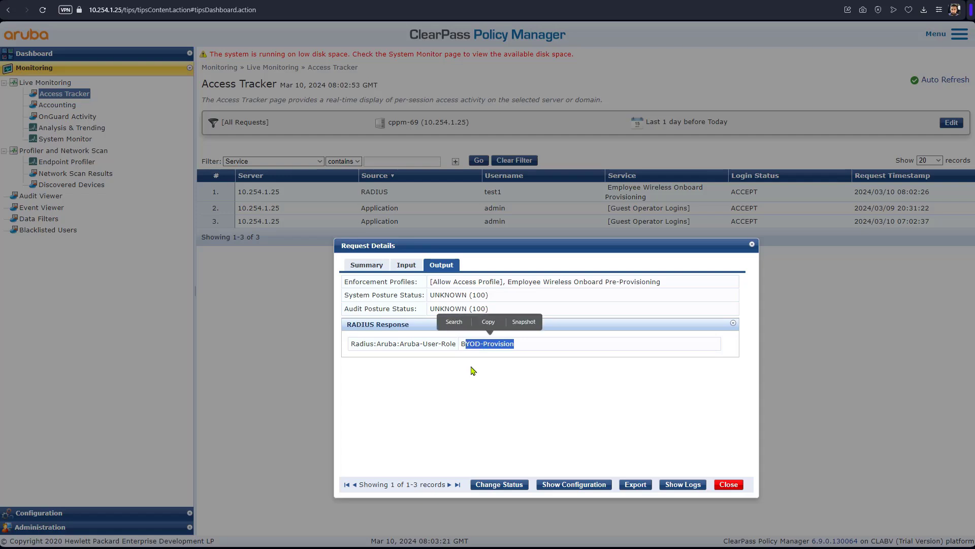
click(729, 485)
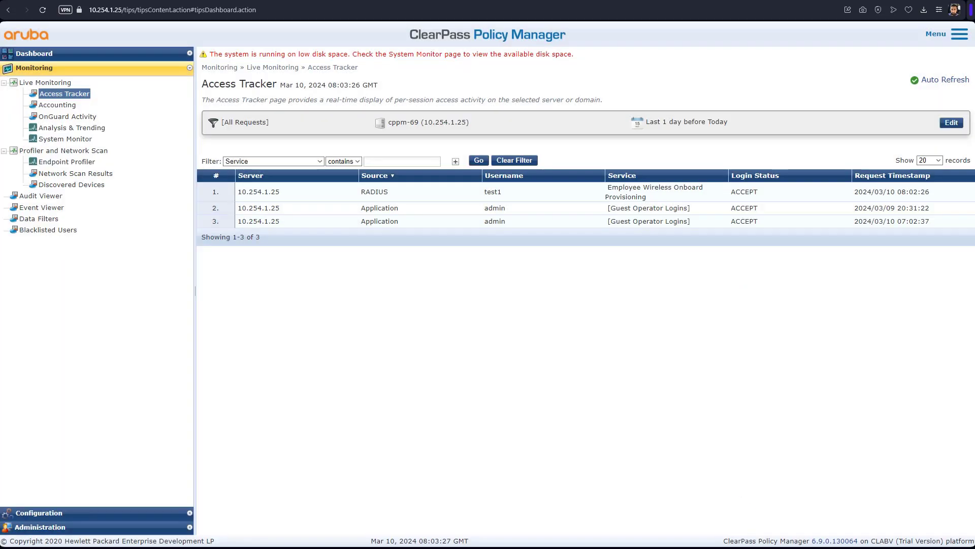
key(ctrl+Tab)
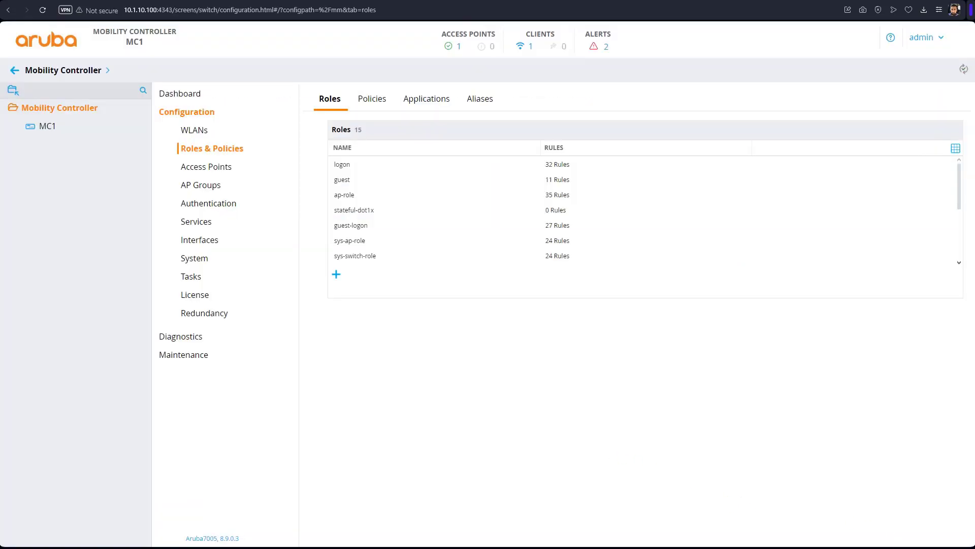
Step: Create a new user role named BYOD-Provision by pasting the name and submitting
click(336, 274)
right_click(420, 104)
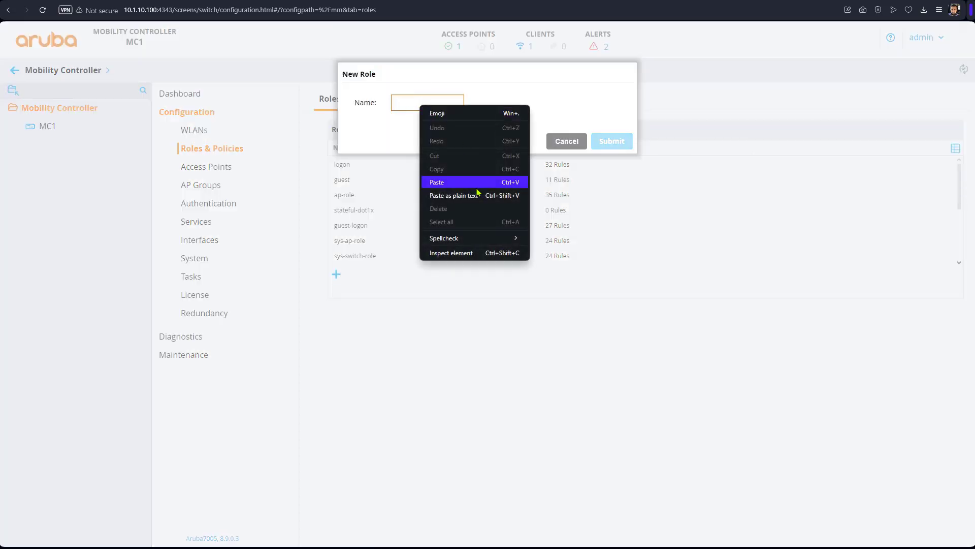
click(470, 189)
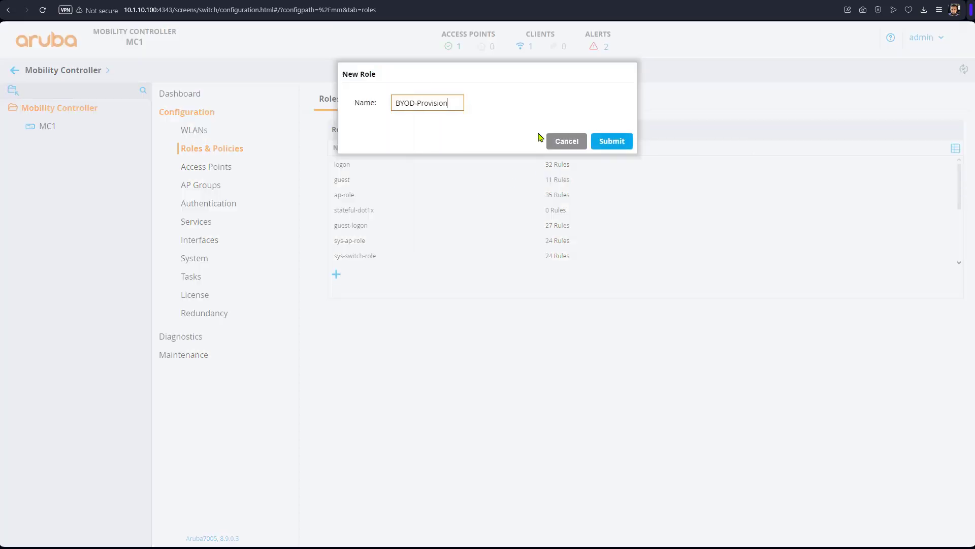
click(617, 145)
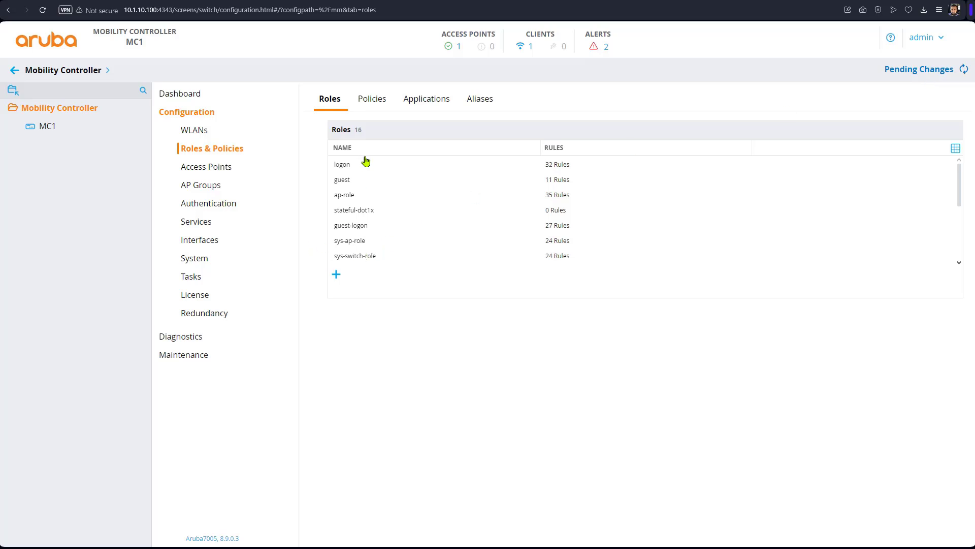
Step: Open BYOD-Provision's advanced Authentication settings and check its captive portal profile options, leaving None
scroll(380, 246, down, 3)
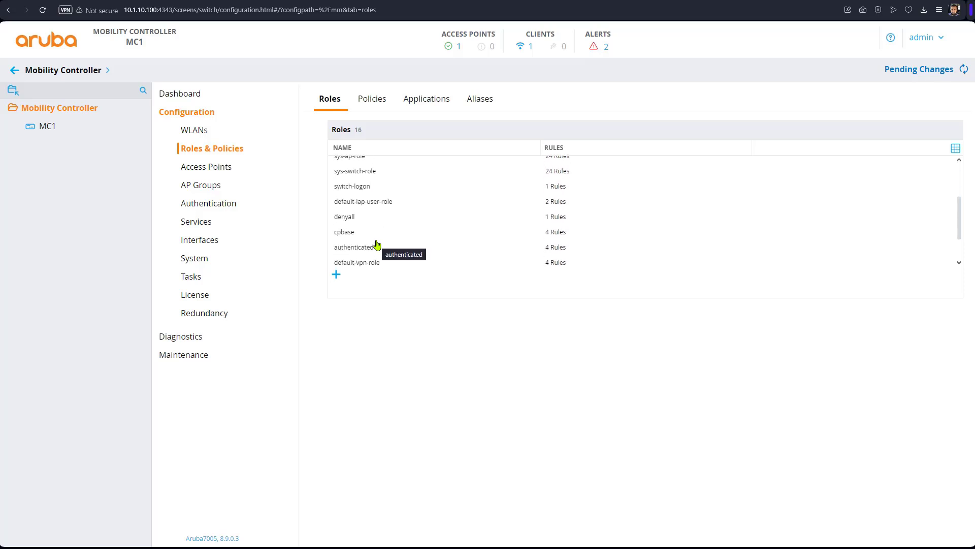
scroll(376, 246, down, 2)
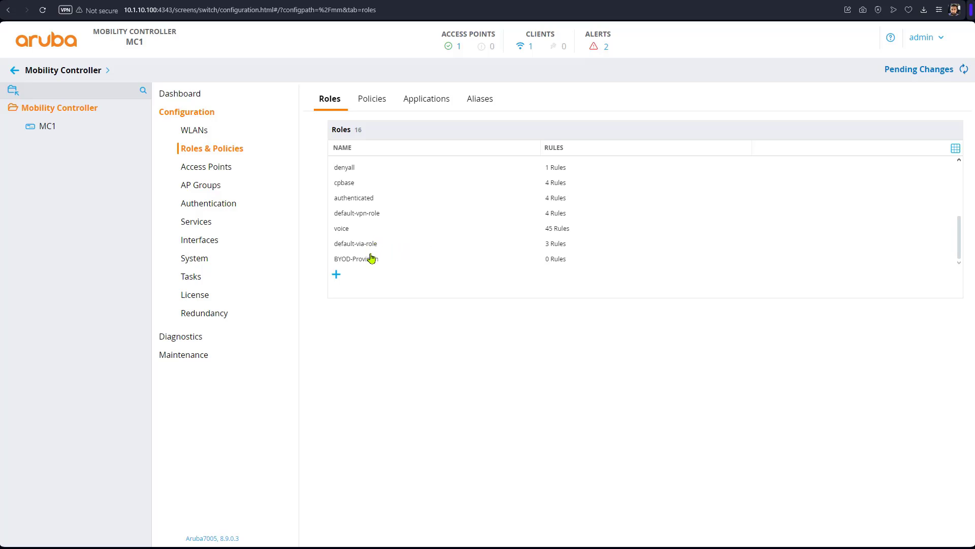
click(370, 261)
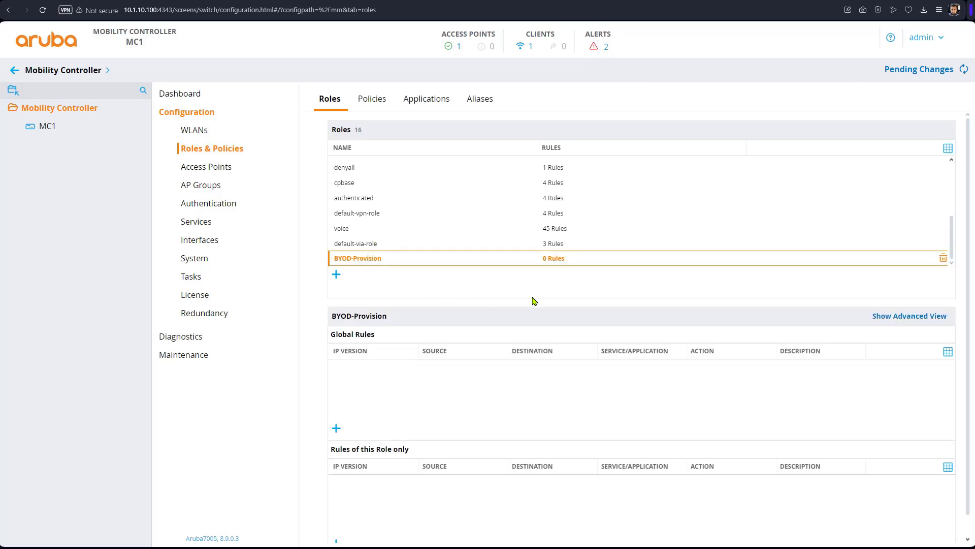
click(939, 320)
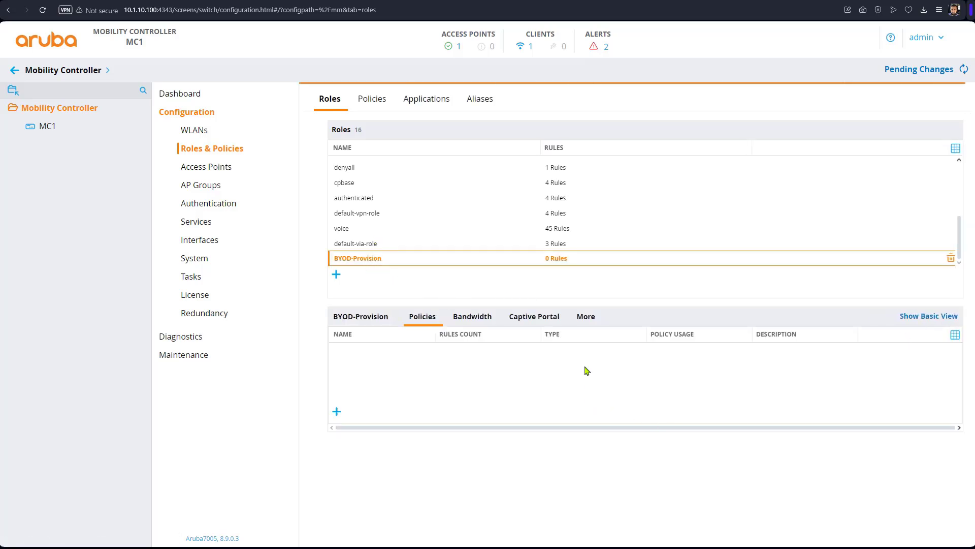
click(588, 324)
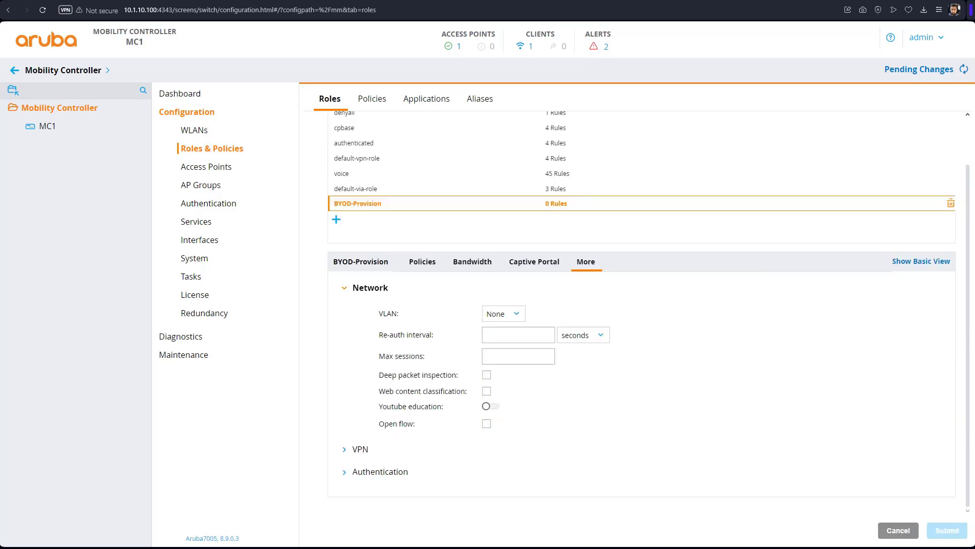
click(351, 476)
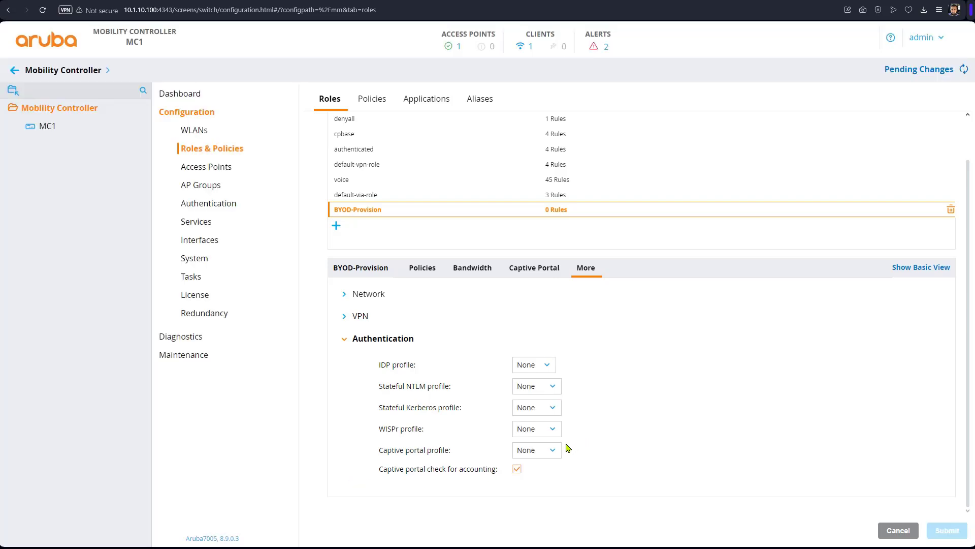
click(551, 453)
click(622, 443)
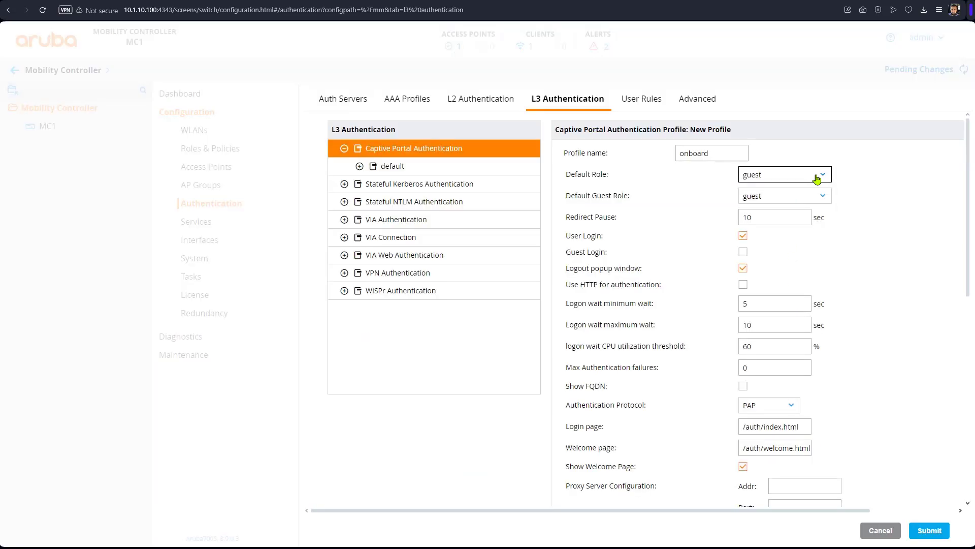
click(817, 177)
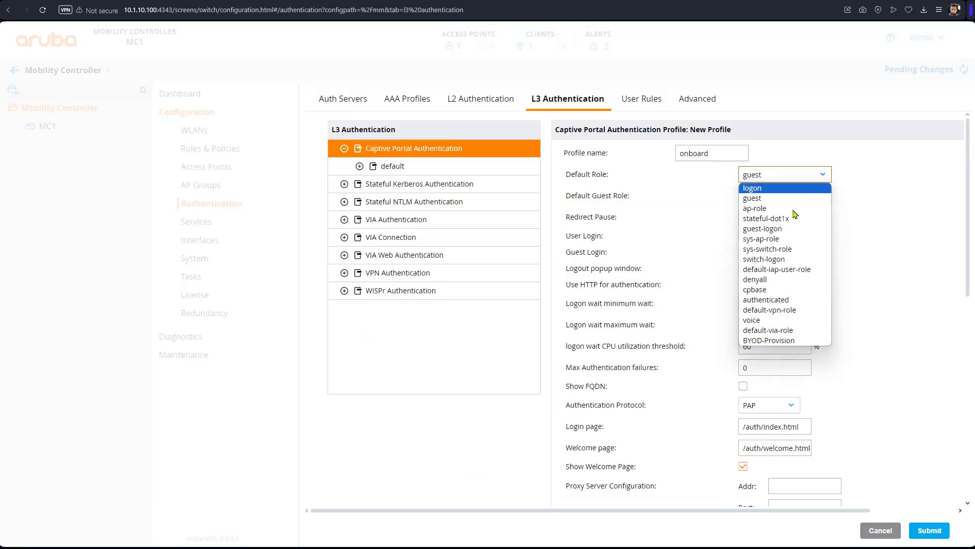
click(784, 341)
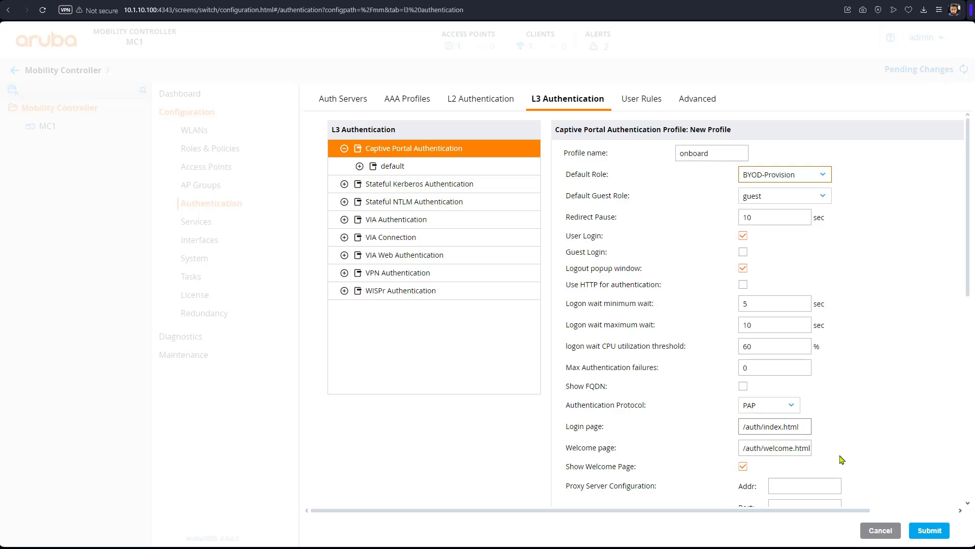
triple_click(777, 427)
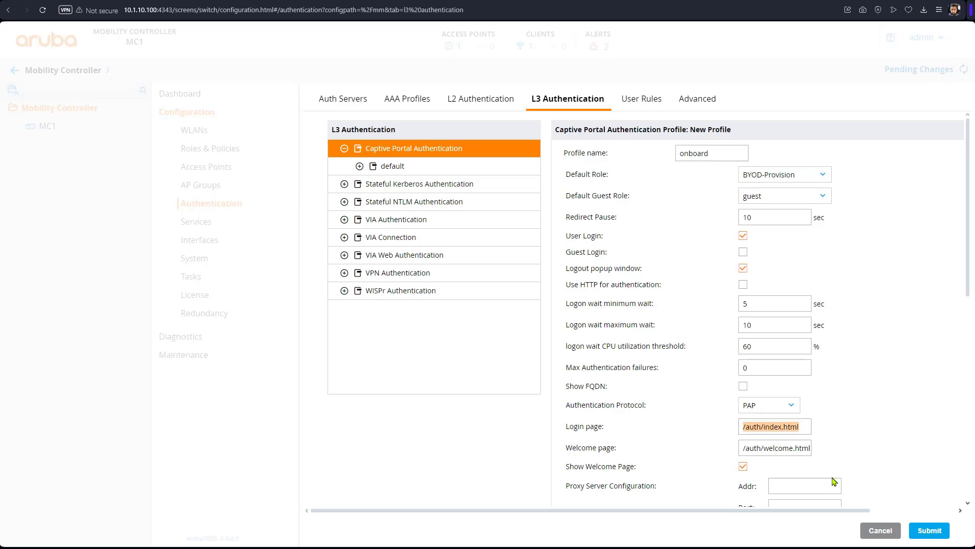
click(801, 429)
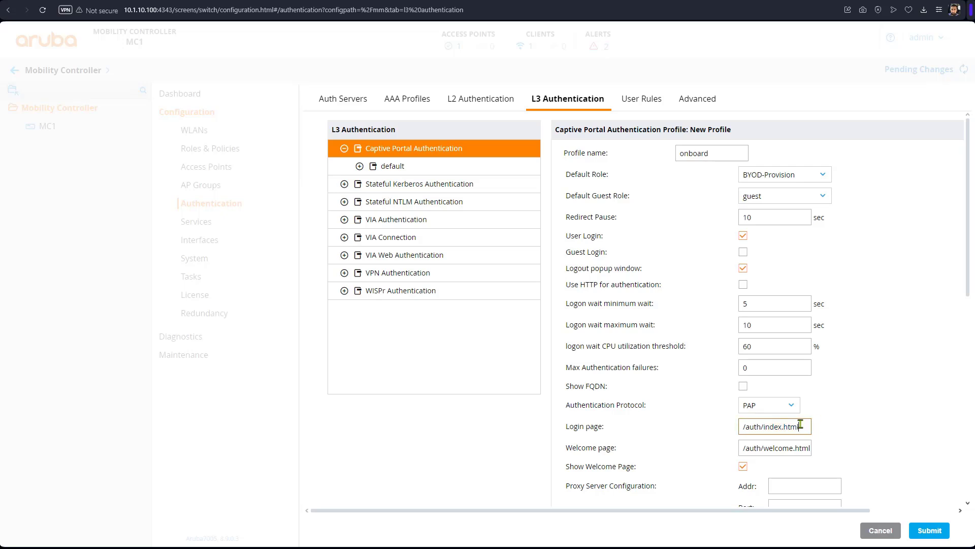
drag(800, 425, 686, 417)
text(htt)
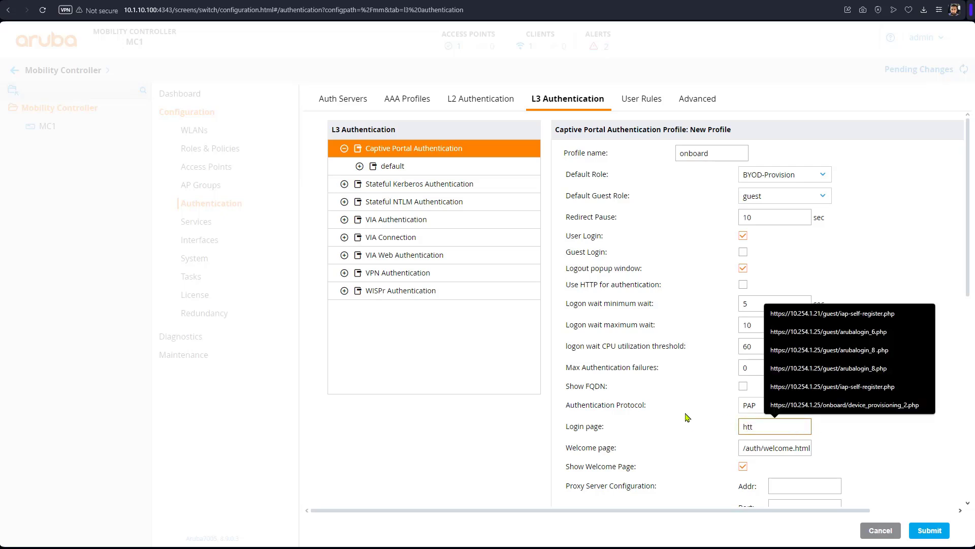
text(ps://10.254.1.25)
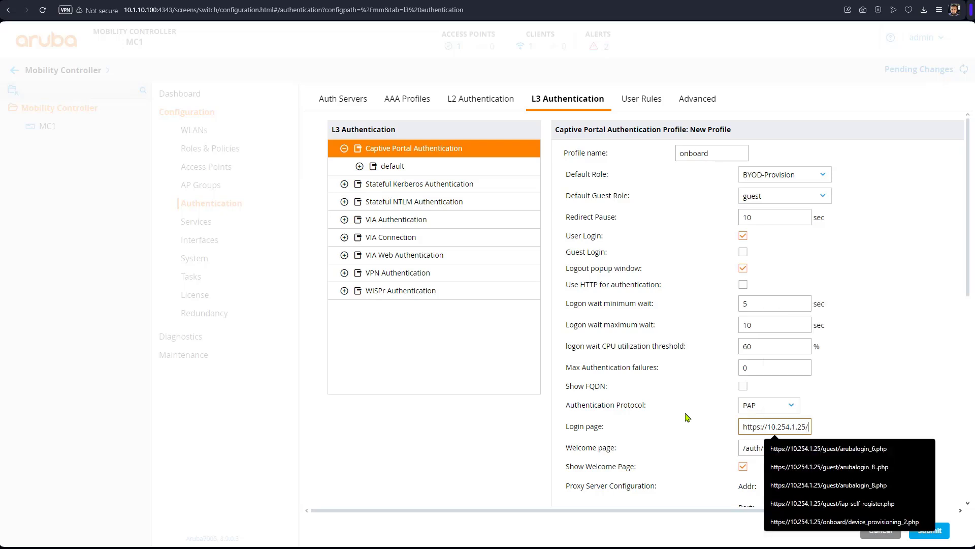
text(/onb)
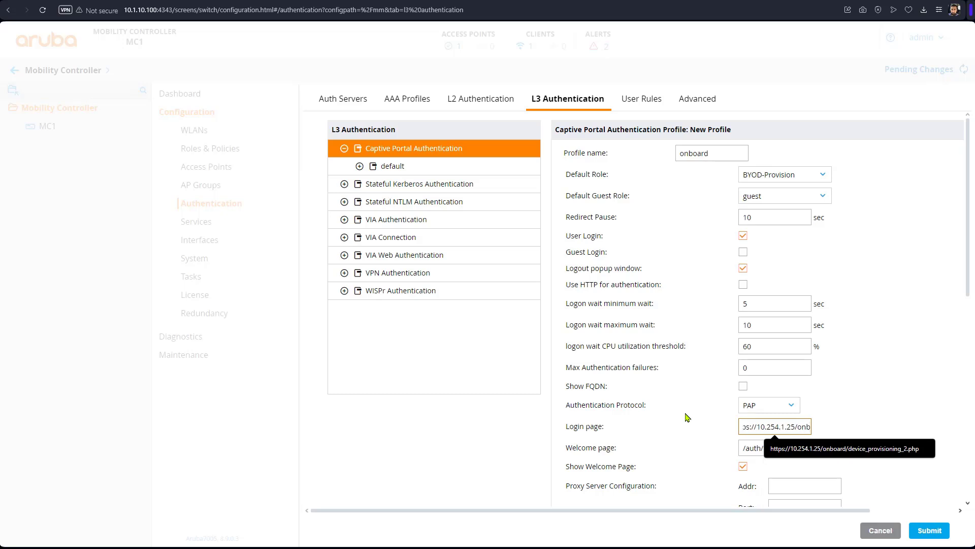
text(oard)
text(/)
text(device_provisioning_2)
text(.php)
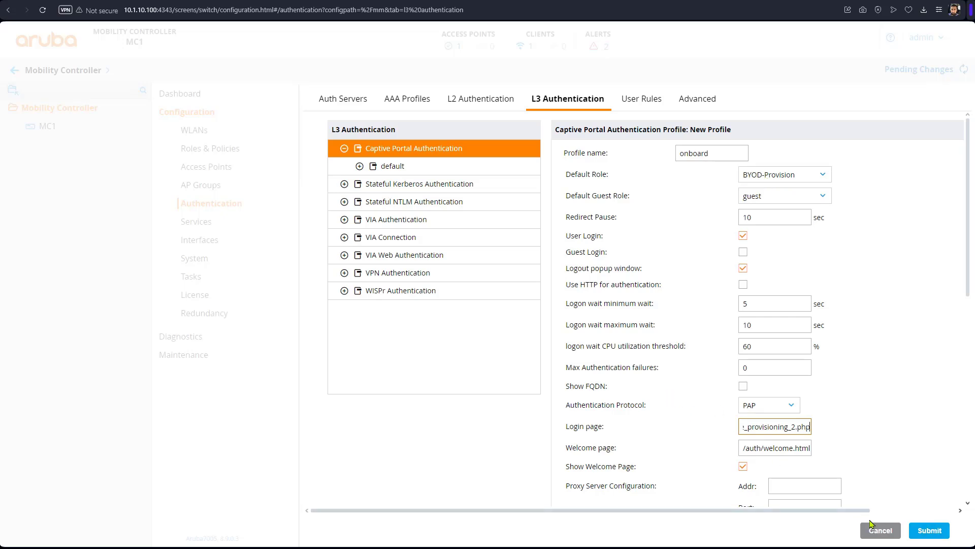
click(930, 531)
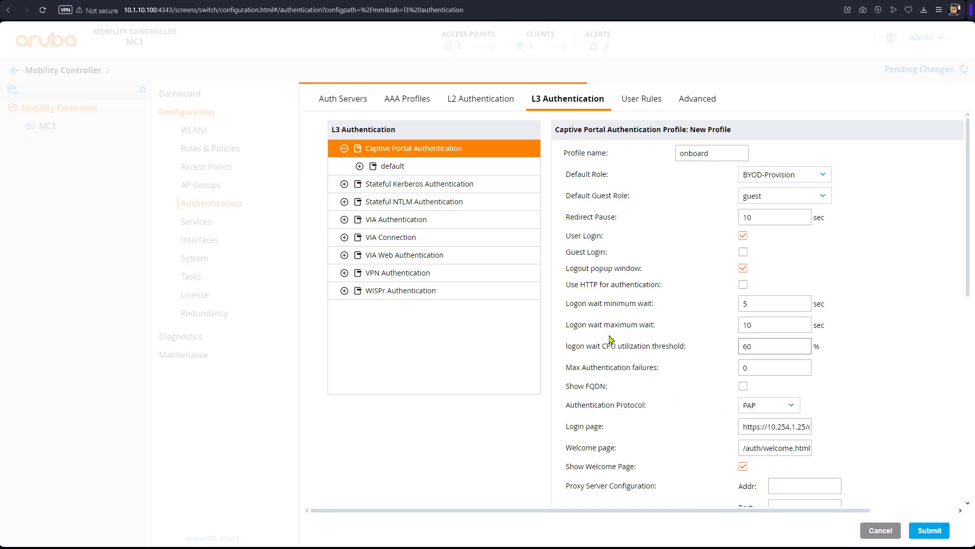
Step: Open the onboard profile's Server Group settings and keep the default server group
click(361, 184)
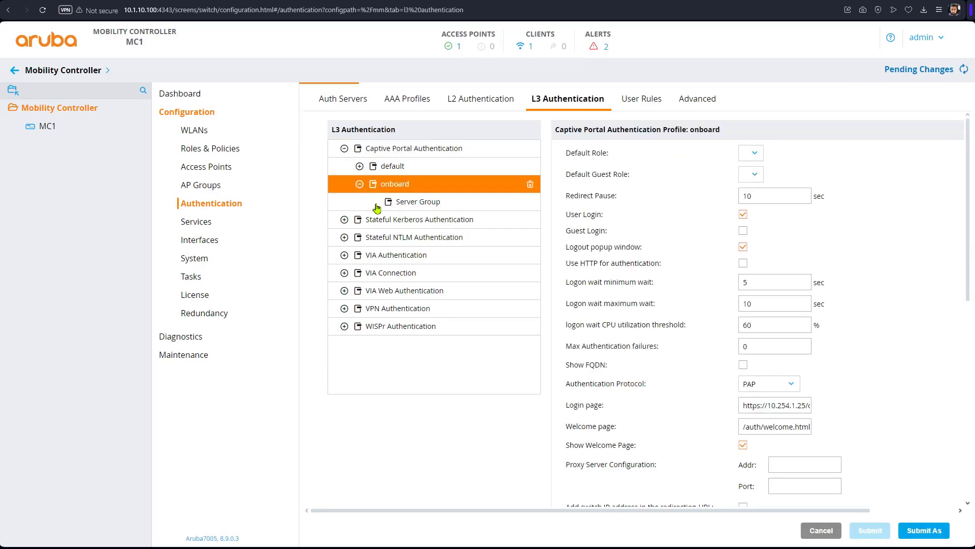
click(410, 204)
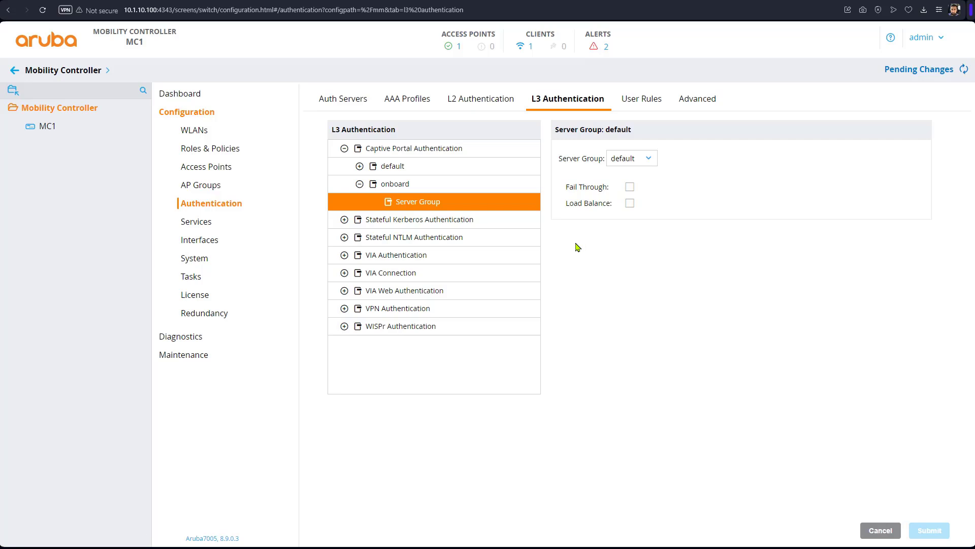
click(645, 157)
click(649, 158)
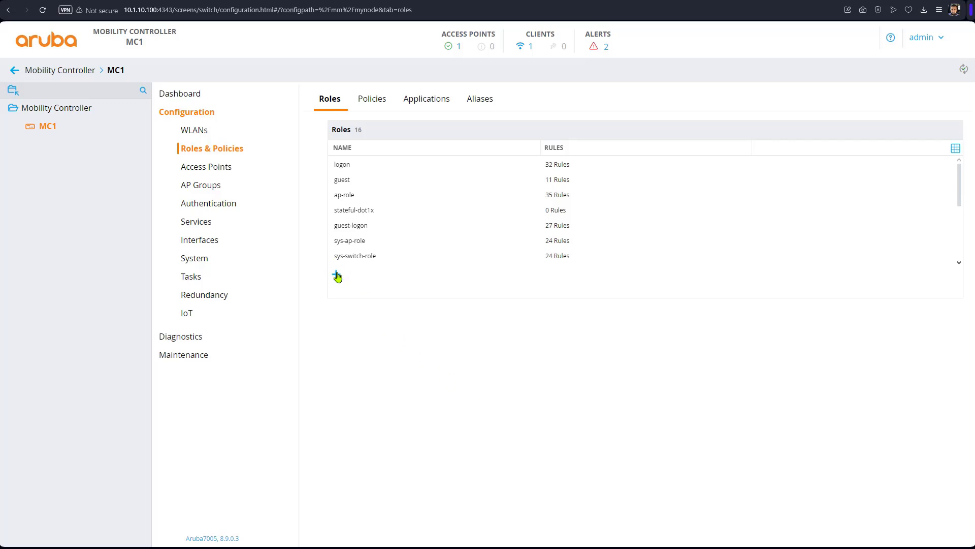
Step: Add another user role, pasting the role name from the clipboard and submitting
click(336, 274)
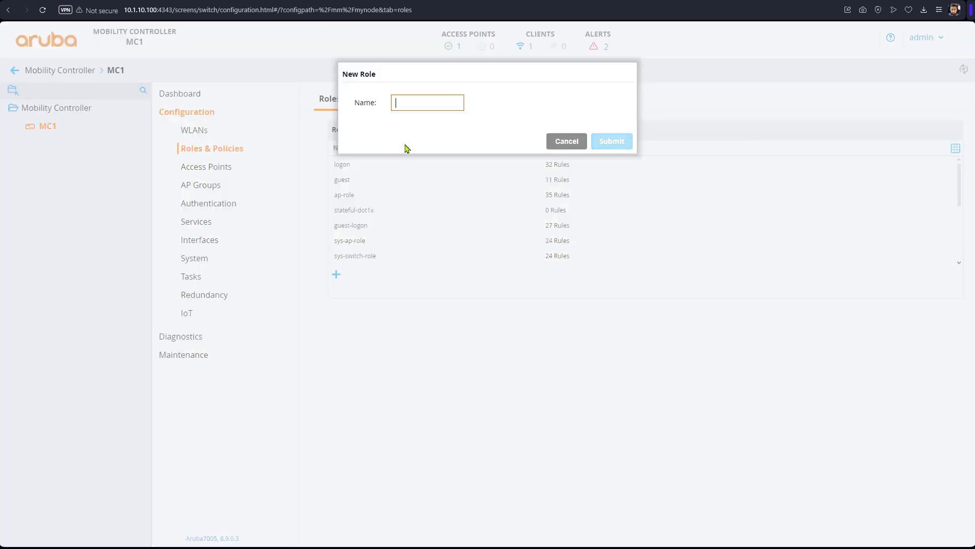
right_click(427, 102)
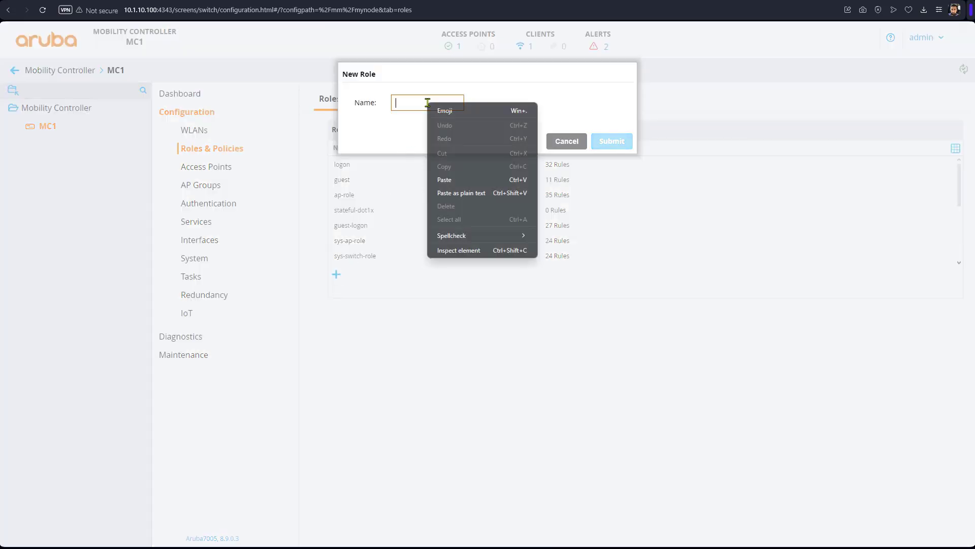
click(467, 188)
click(604, 142)
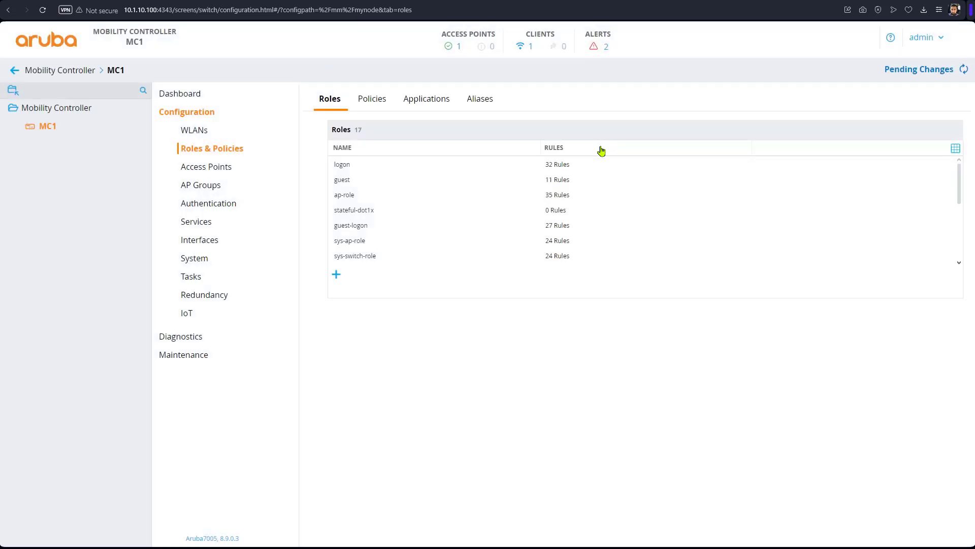
Step: Set BYOD-Provision's captive portal profile to onboard in the advanced Authentication settings and submit
click(370, 151)
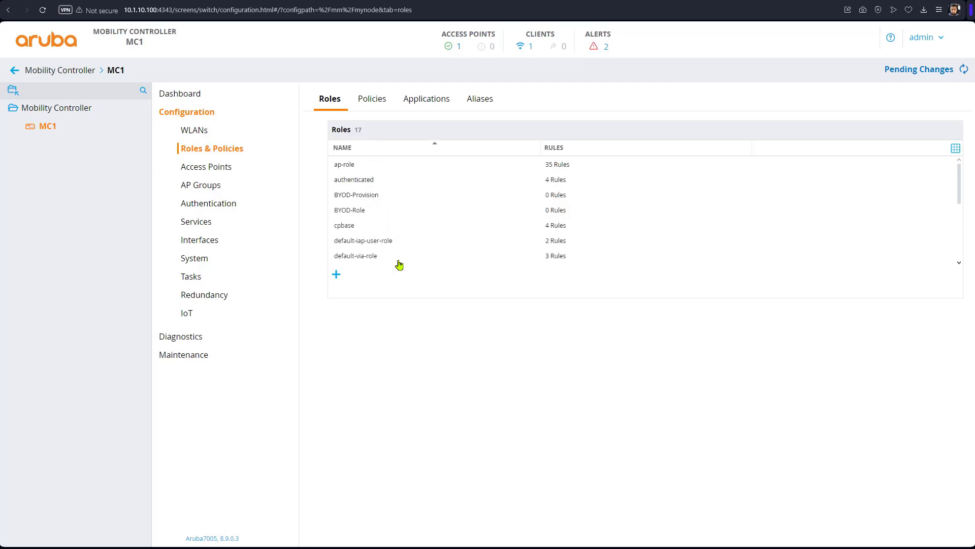
click(374, 194)
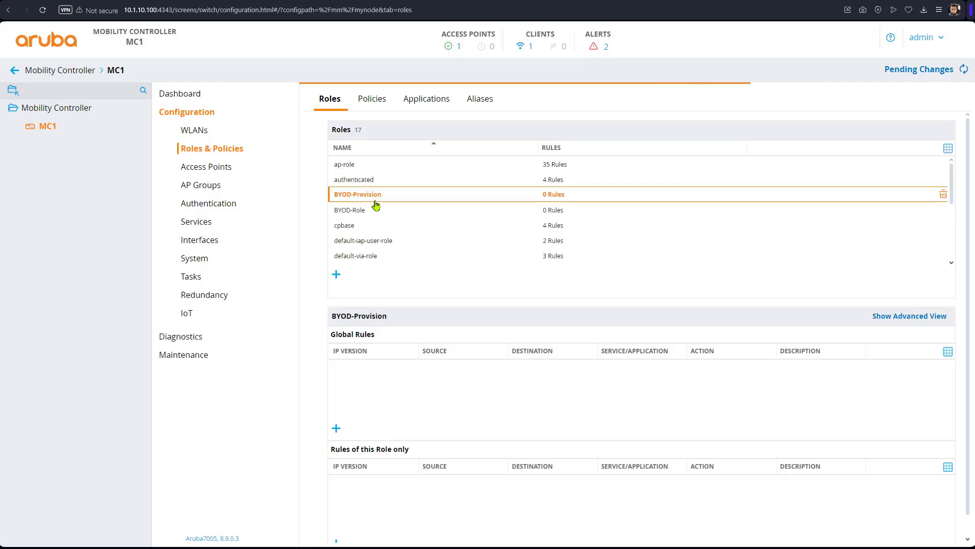
click(901, 318)
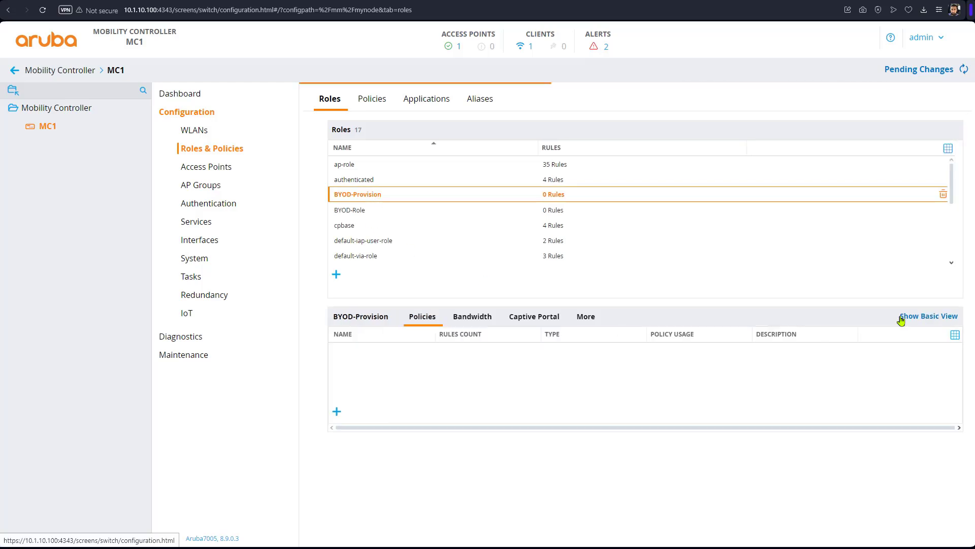
click(586, 318)
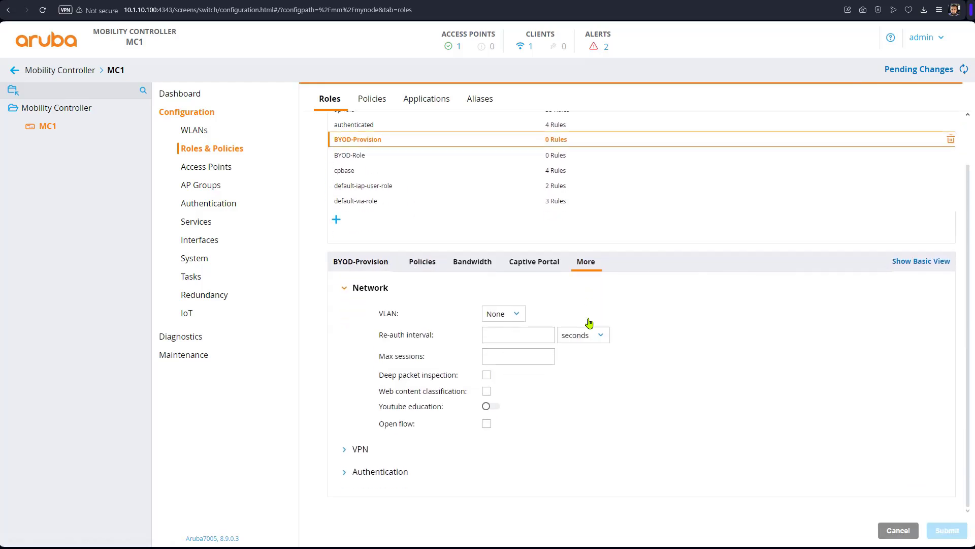
click(358, 474)
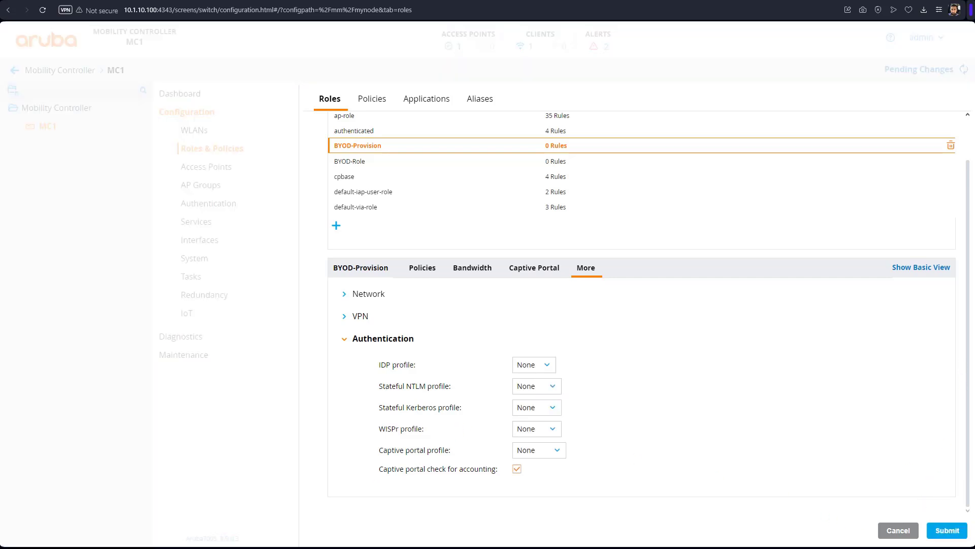
click(561, 450)
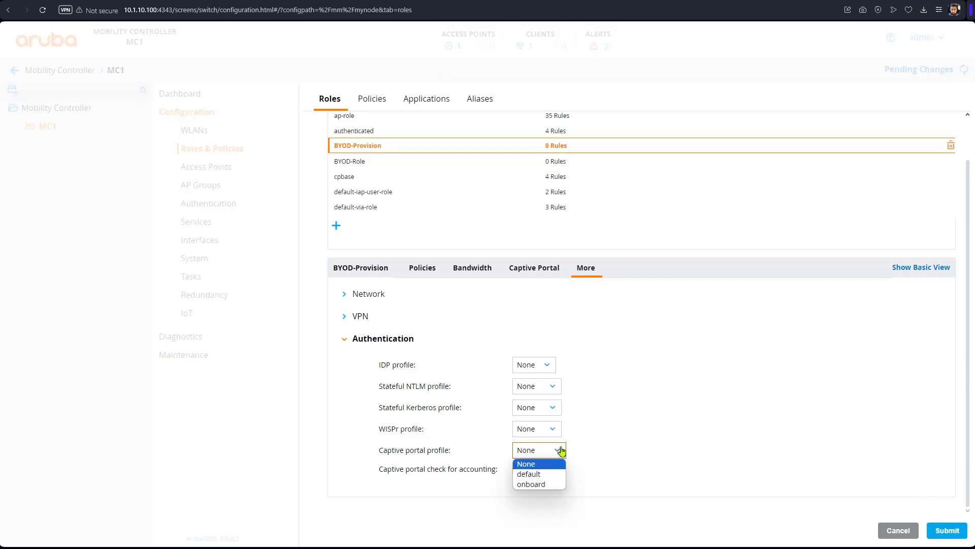
click(545, 483)
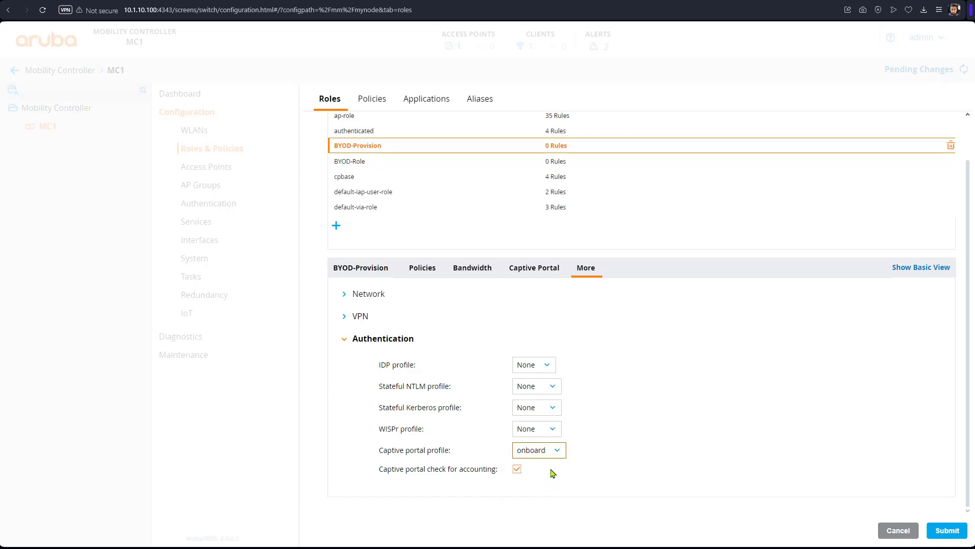
click(946, 530)
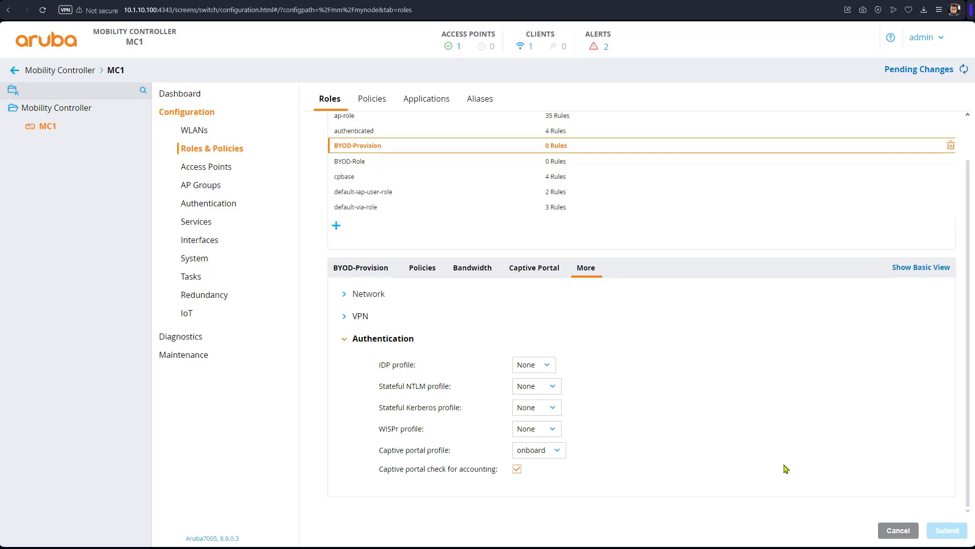
click(224, 204)
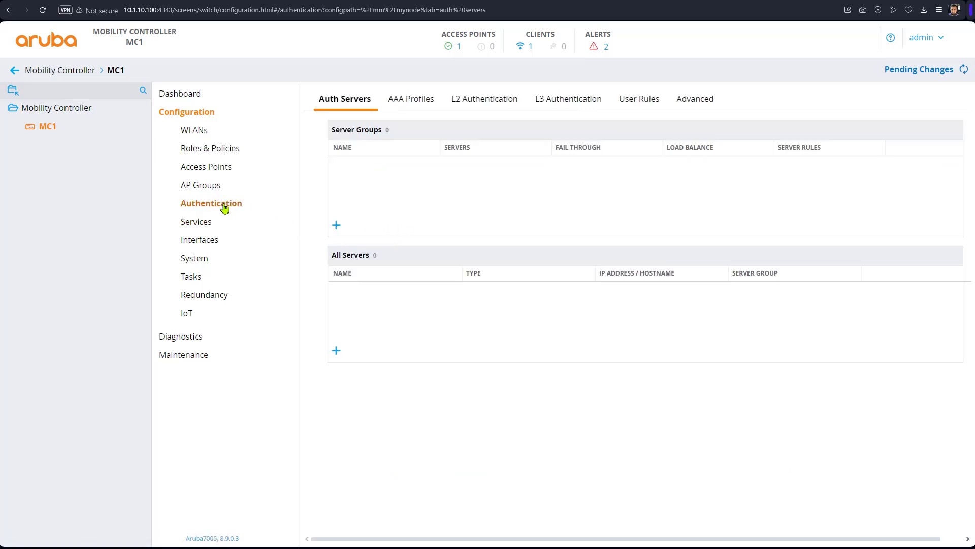
click(563, 101)
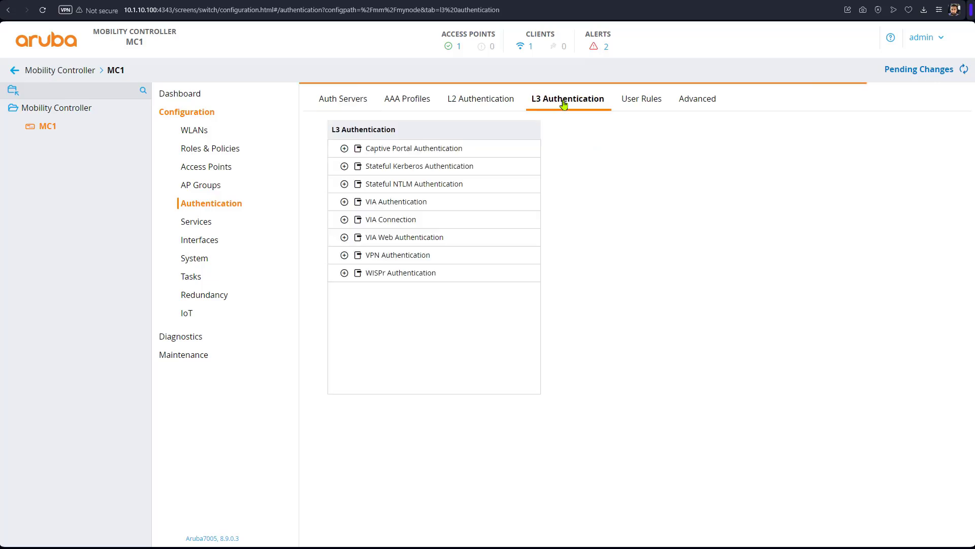
Step: Set the onboard captive portal profile's default role to BYOD-Provision and submit
click(344, 149)
click(399, 185)
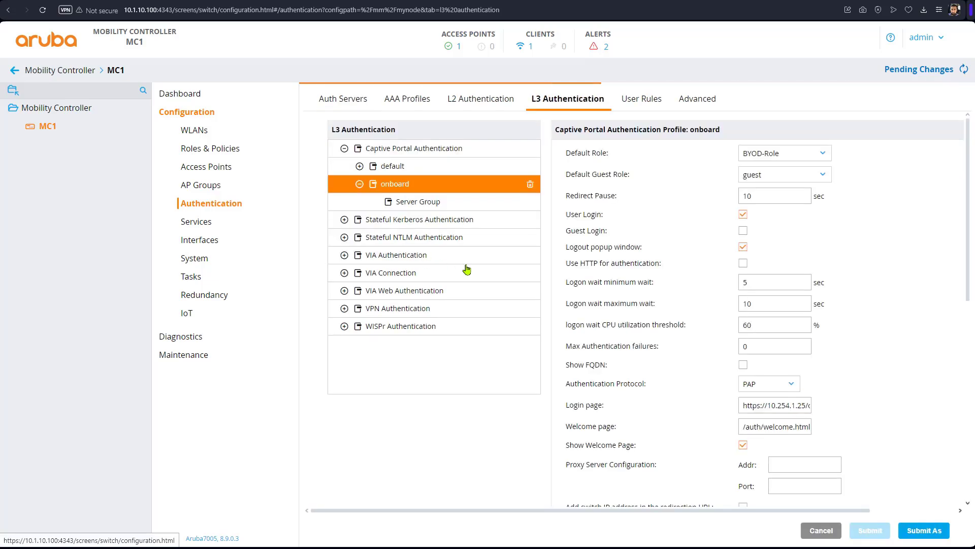
click(787, 157)
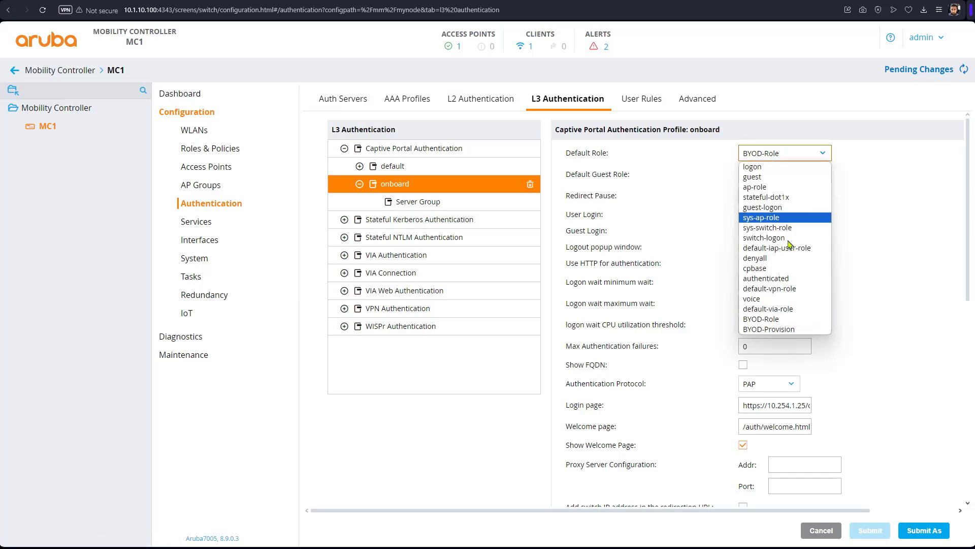
click(796, 329)
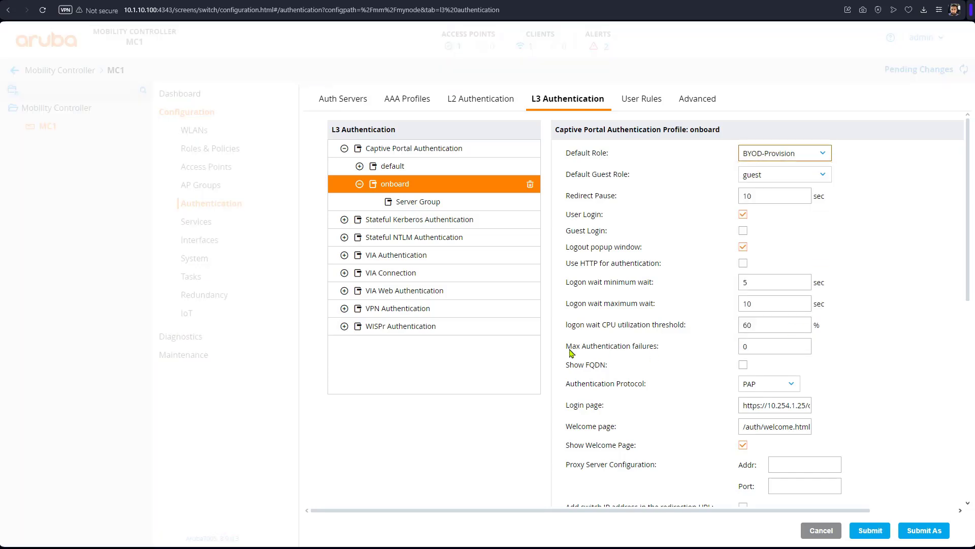
click(434, 204)
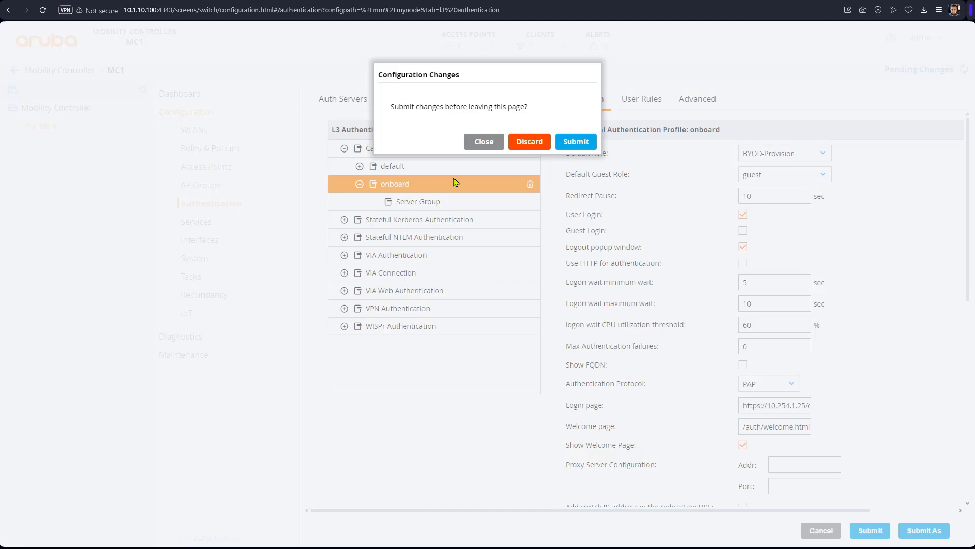
click(572, 144)
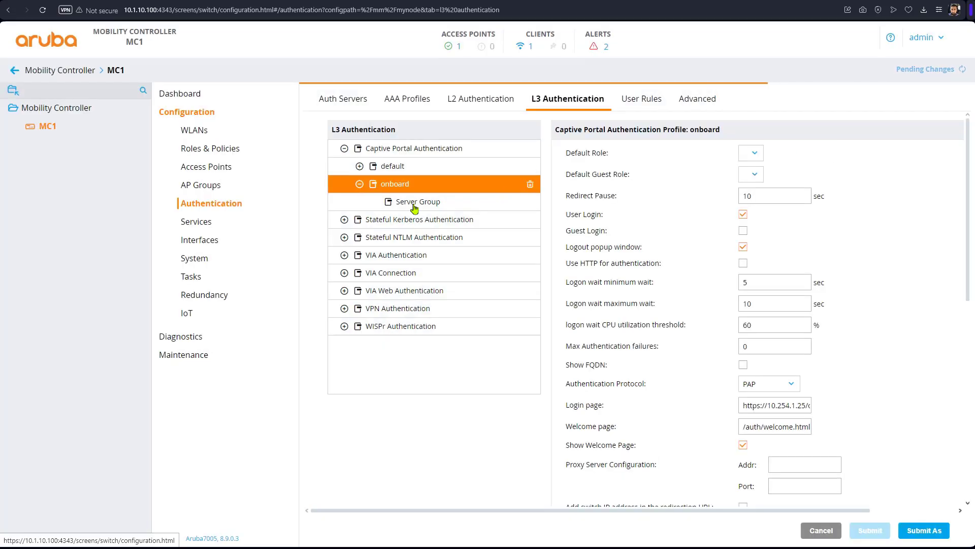
click(414, 205)
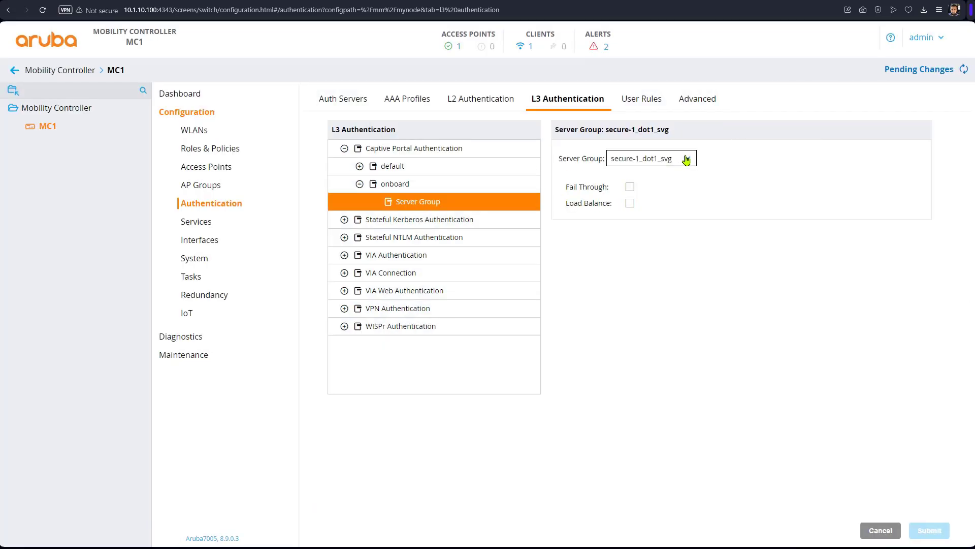
Step: Deploy the pending configuration changes to the controller
click(910, 71)
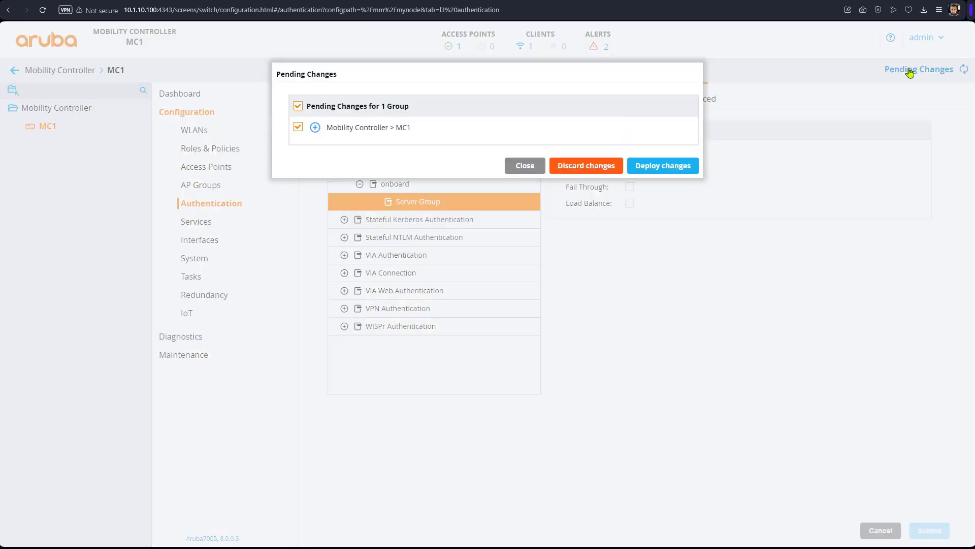
click(685, 167)
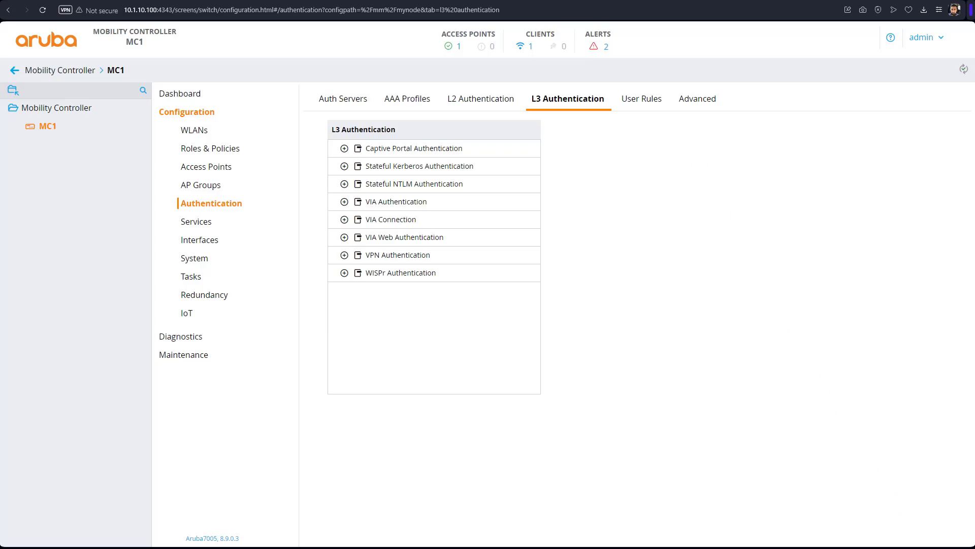
key(super+d)
Step: Select the secure-1 network in the Wi-Fi list and start connecting
click(858, 8)
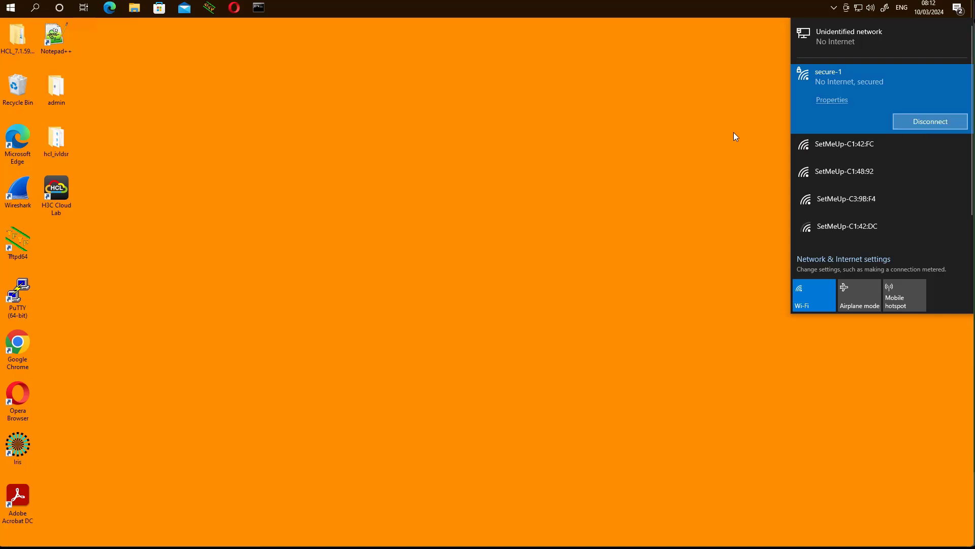
click(713, 143)
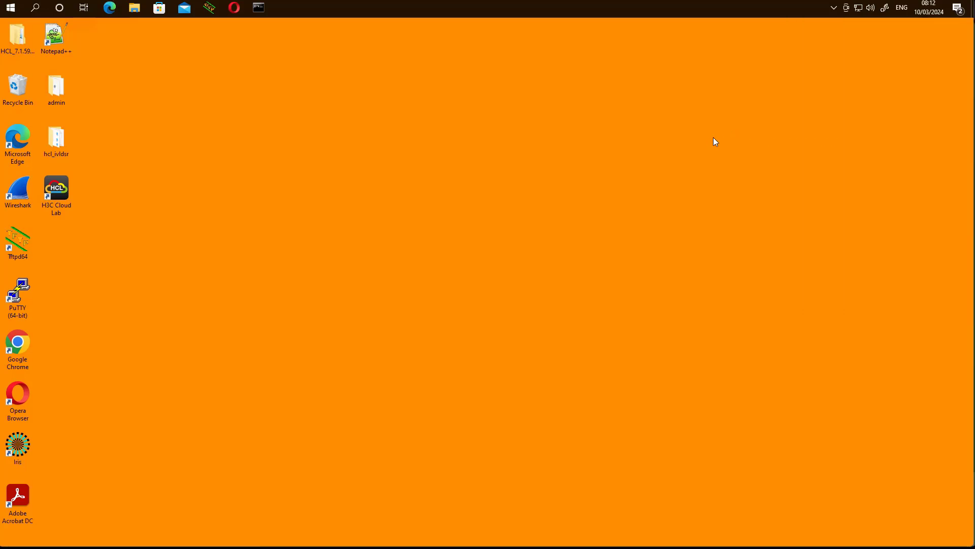
click(860, 8)
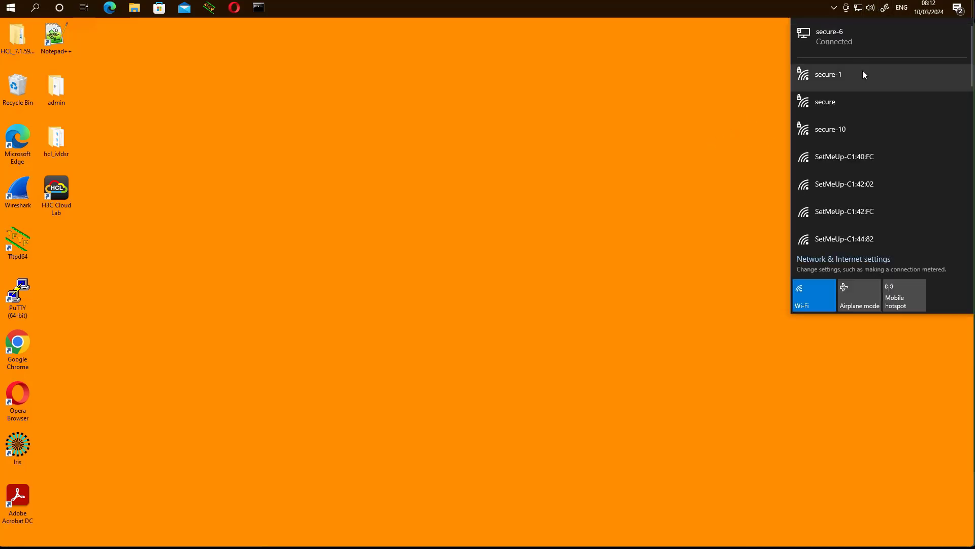
click(889, 89)
right_click(811, 79)
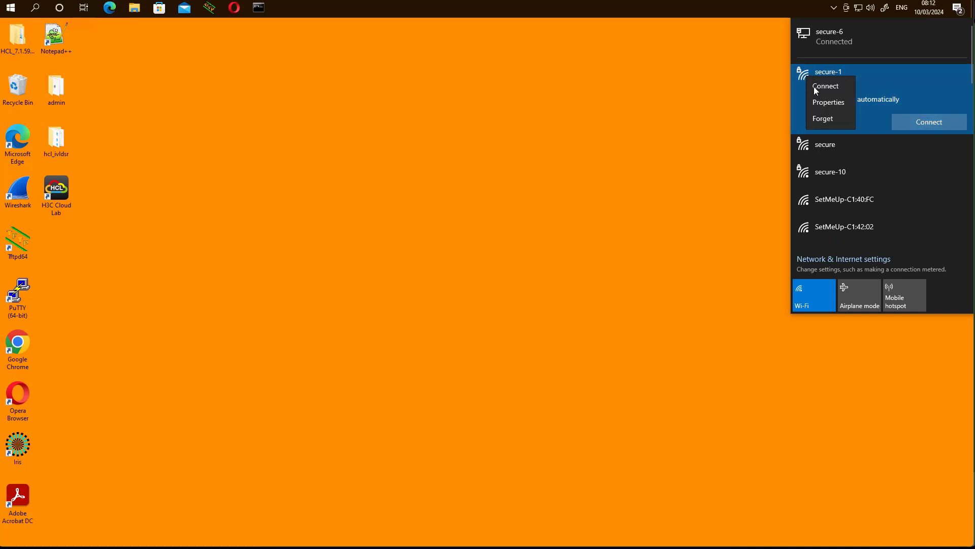
click(757, 134)
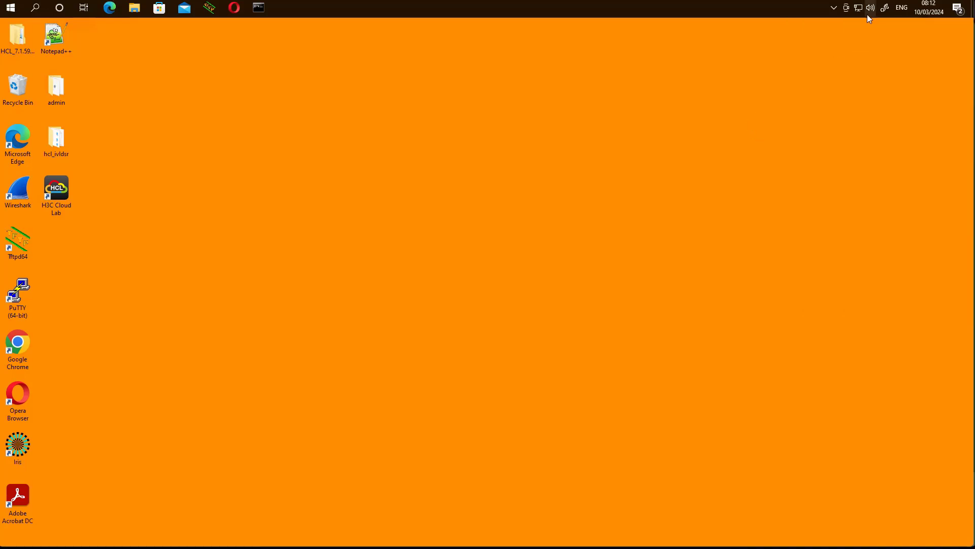
click(858, 8)
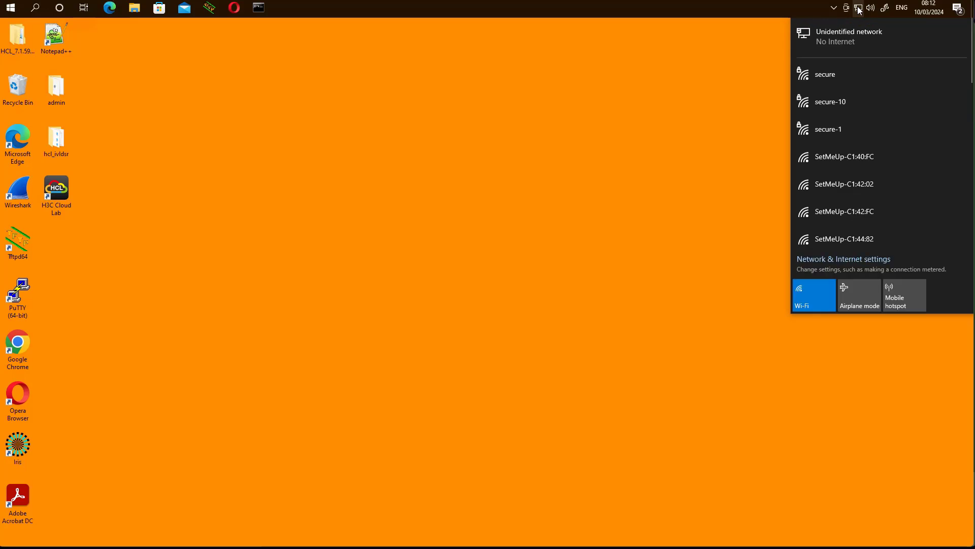
click(836, 138)
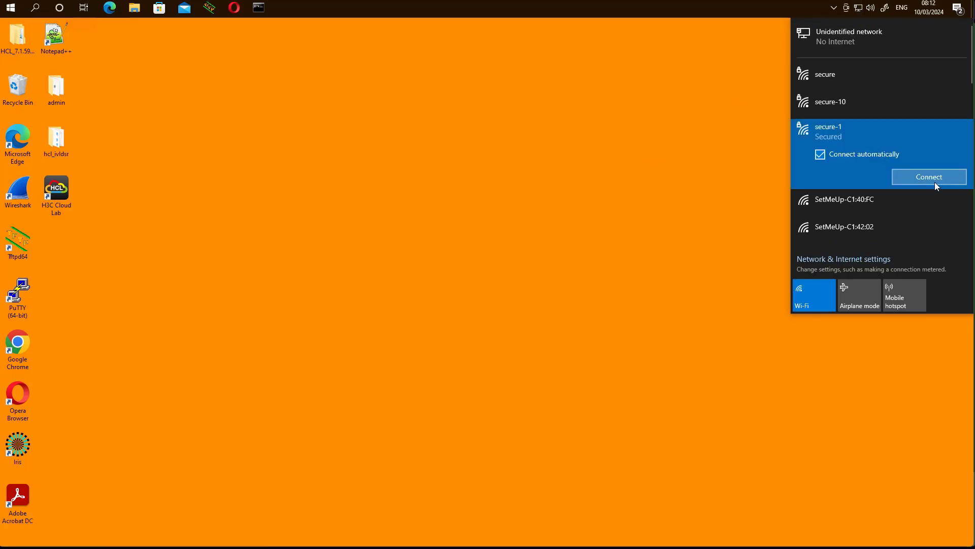
click(937, 181)
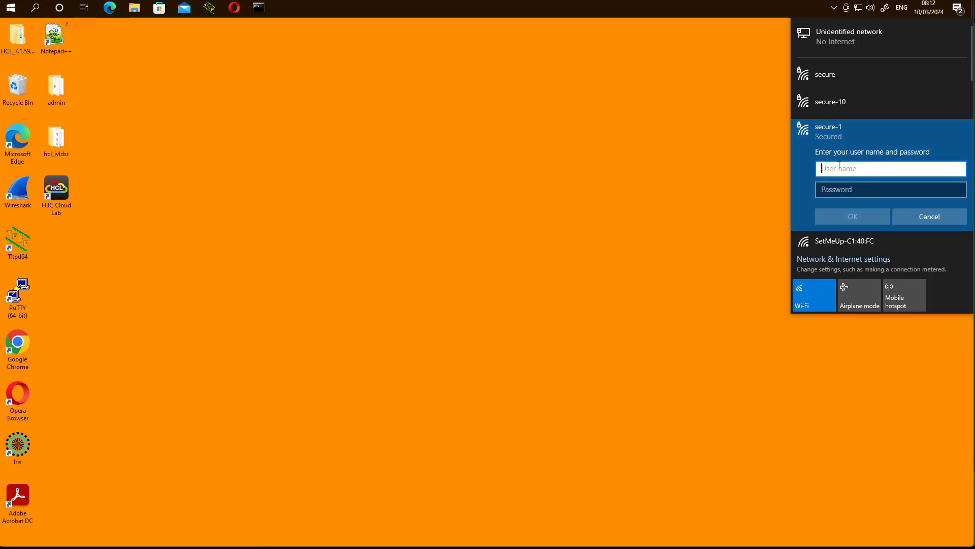
Step: Enter the test user's username and password and trust the network to keep connecting
text(test1)
key(Tab)
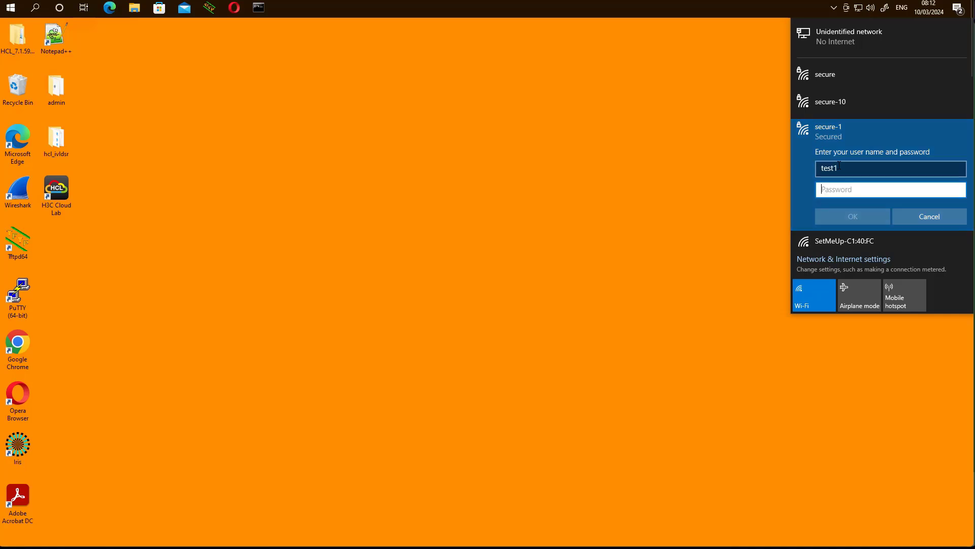
text(test1)
key(Return)
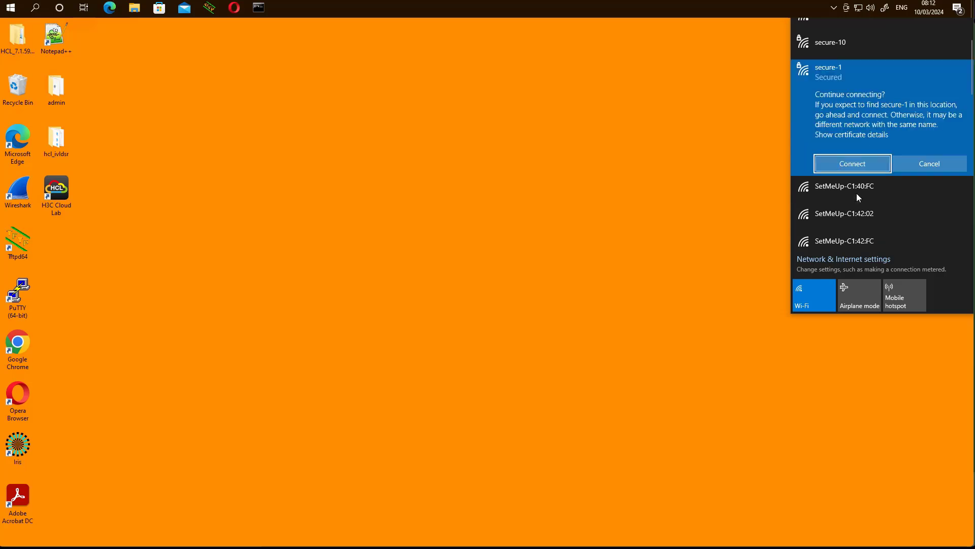
click(858, 164)
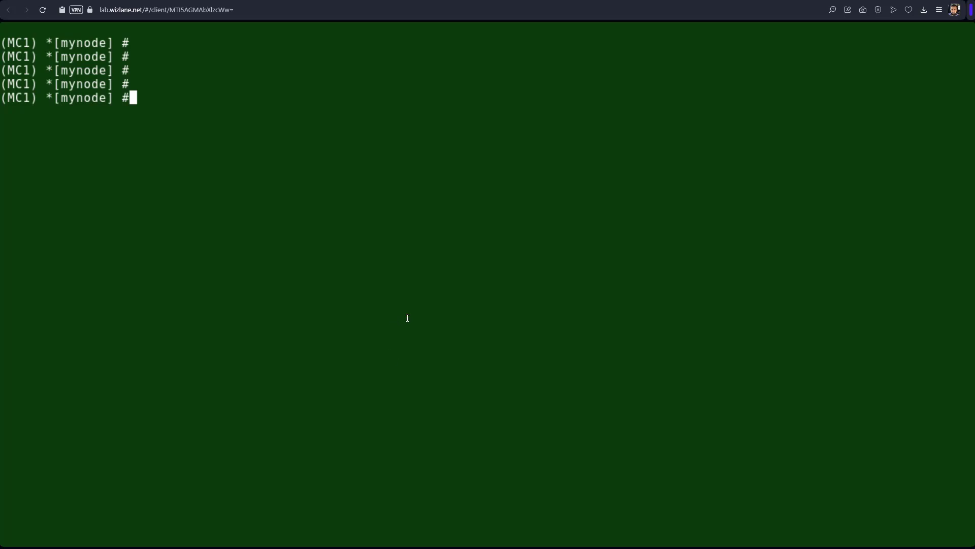
Step: Run 'show user' at the controller CLI to list connected users
text(show user)
key(Return)
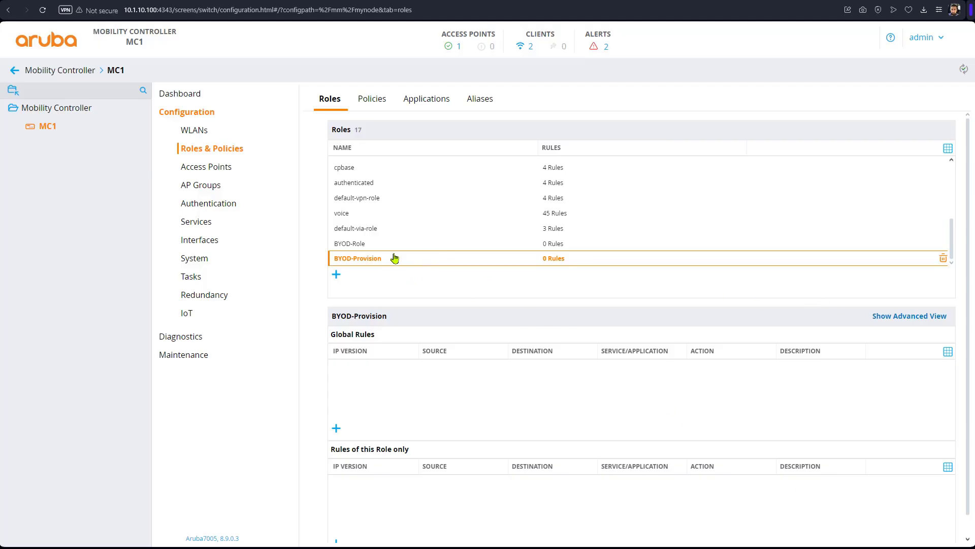
Step: Add the existing allowall session policy to the BYOD-Provision role in the advanced view
click(900, 320)
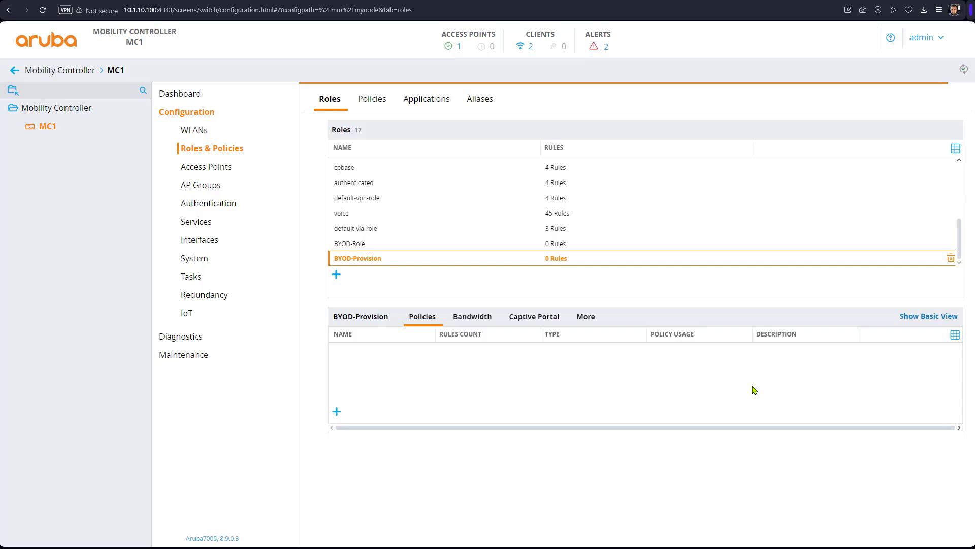
click(337, 411)
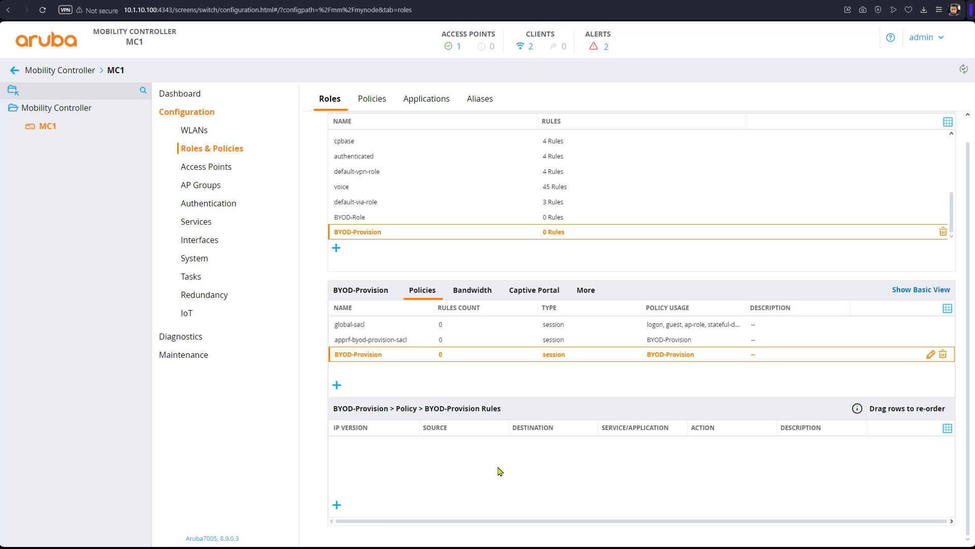
click(337, 385)
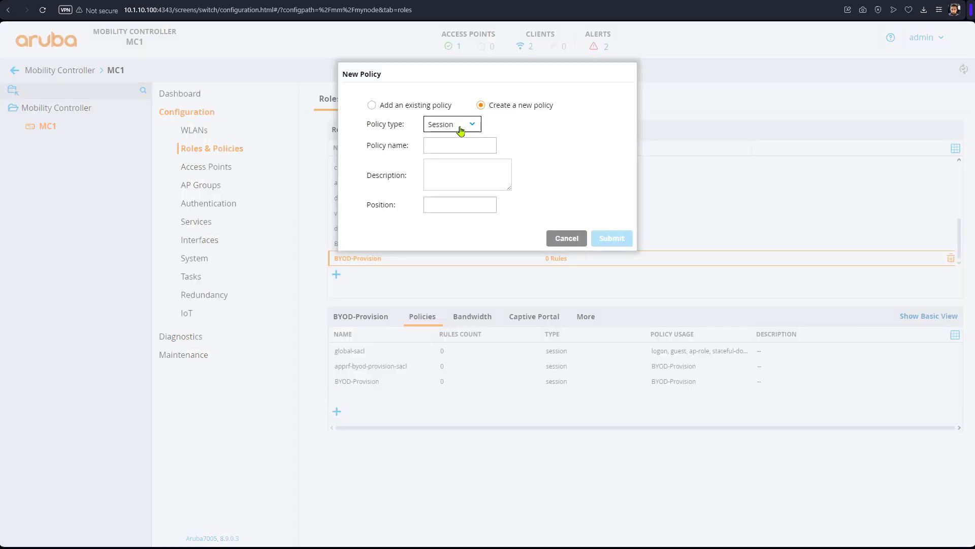
click(371, 105)
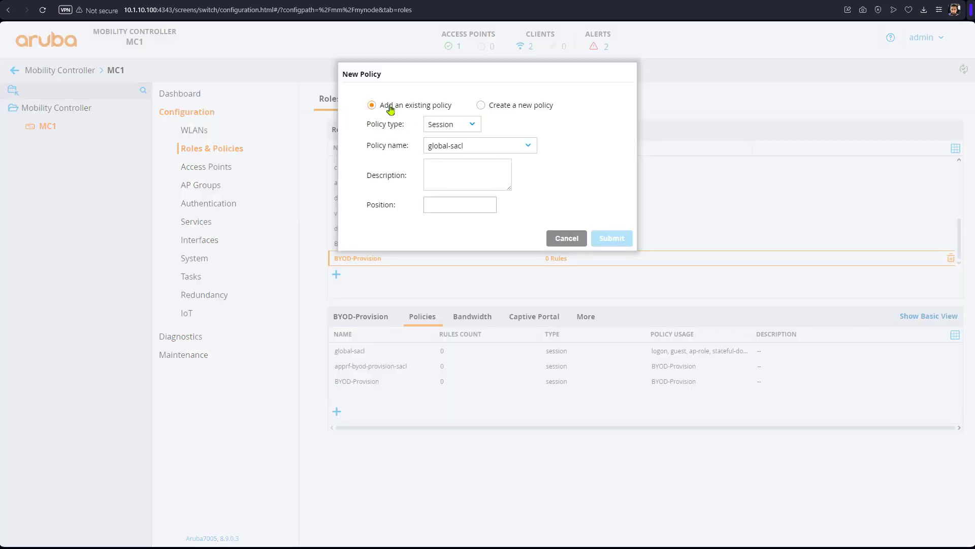
click(482, 148)
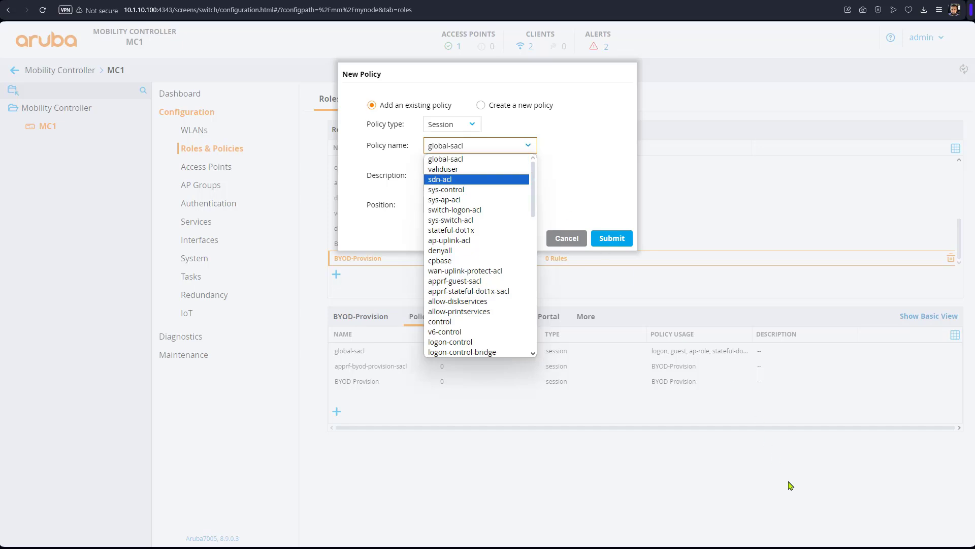
click(664, 386)
click(496, 149)
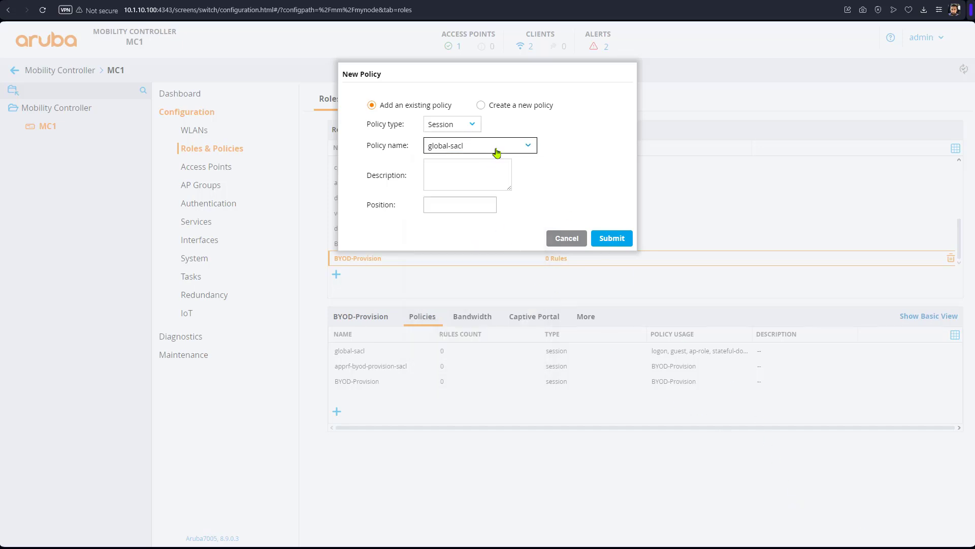
scroll(490, 249, down, 3)
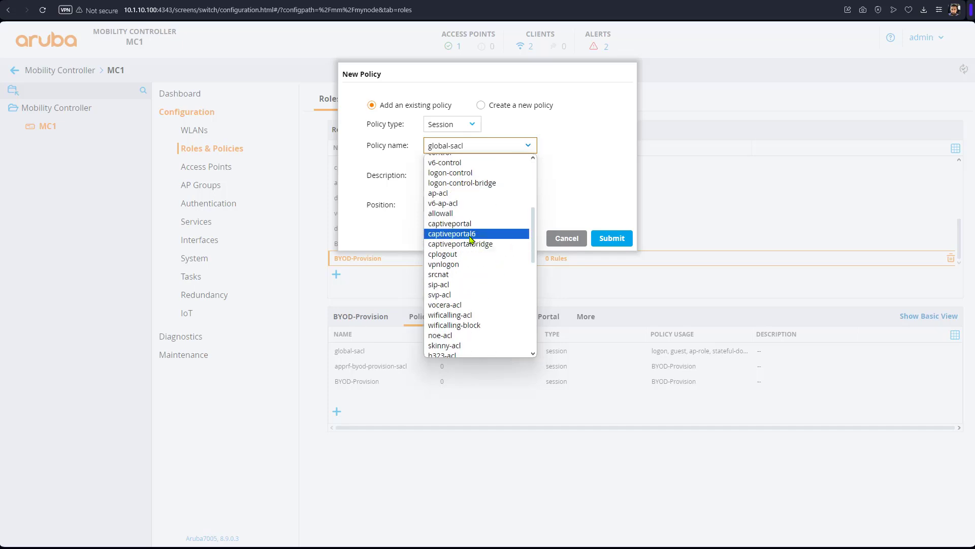
click(455, 217)
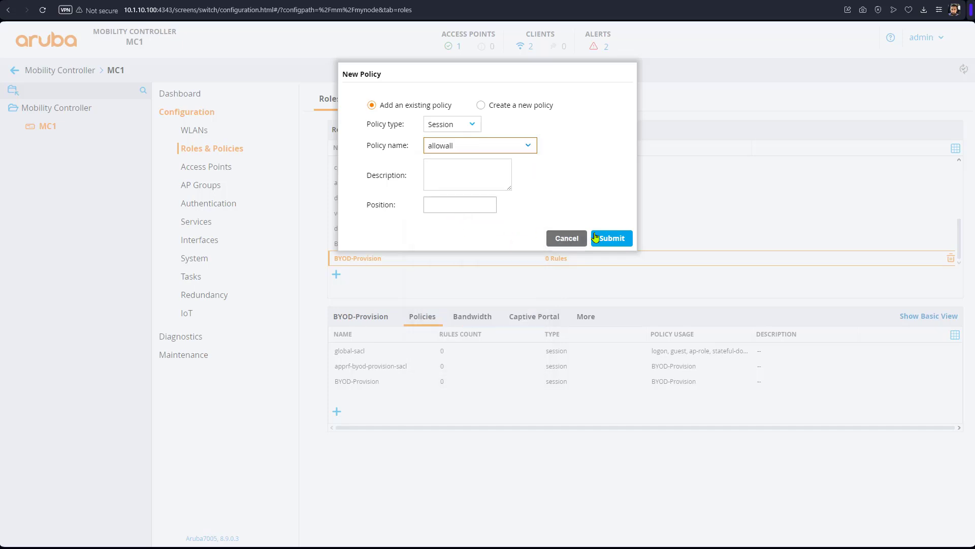
click(629, 240)
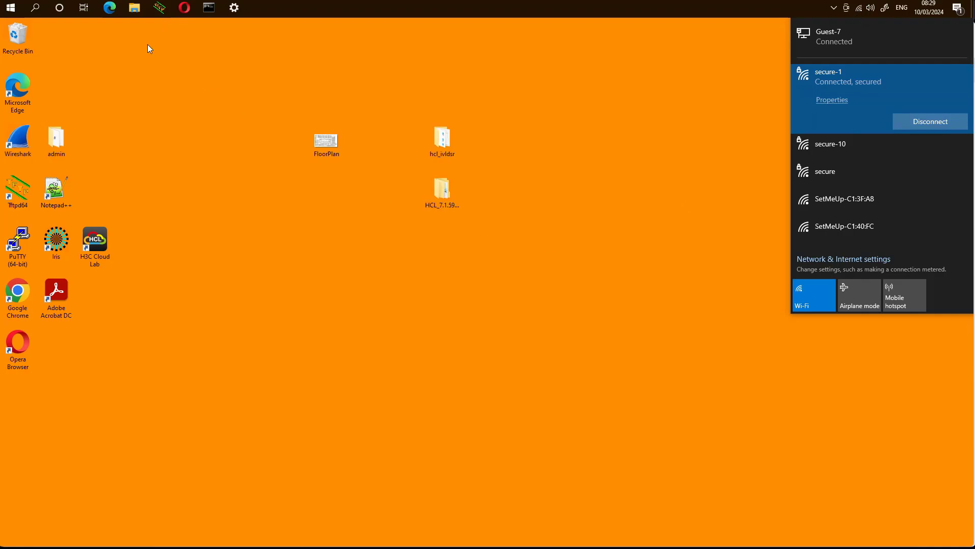
Step: Launch Edge on the Wi-Fi client and browse to bbc from the address bar
click(109, 9)
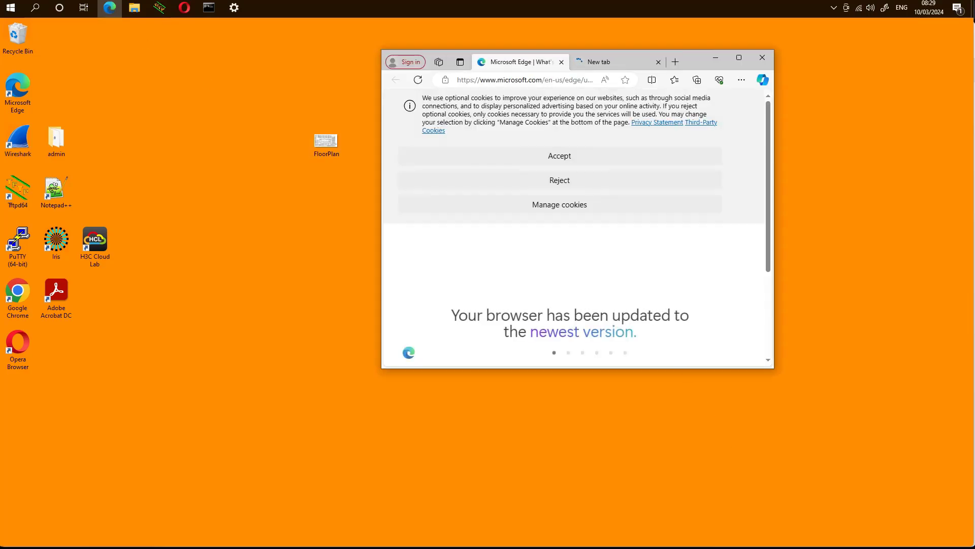
click(554, 81)
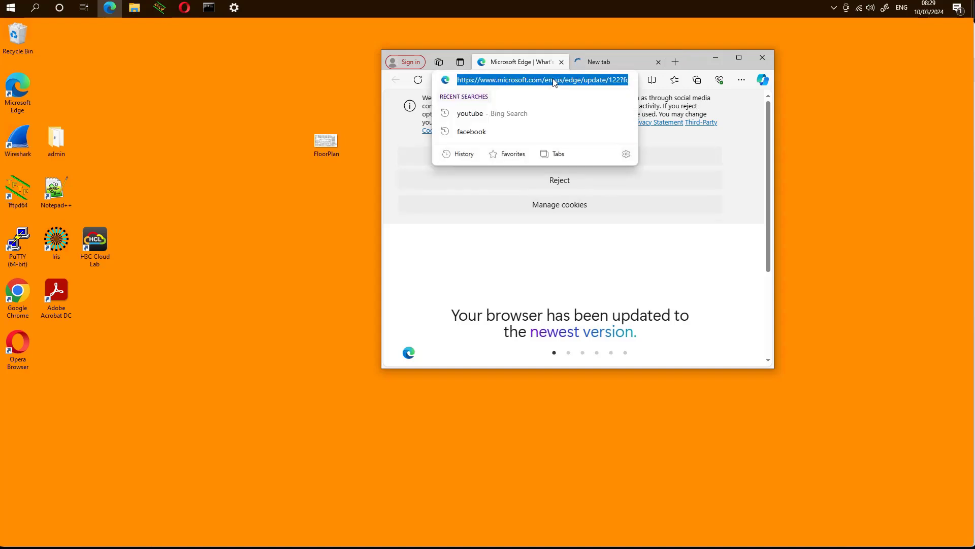
text(bbc.co.uk)
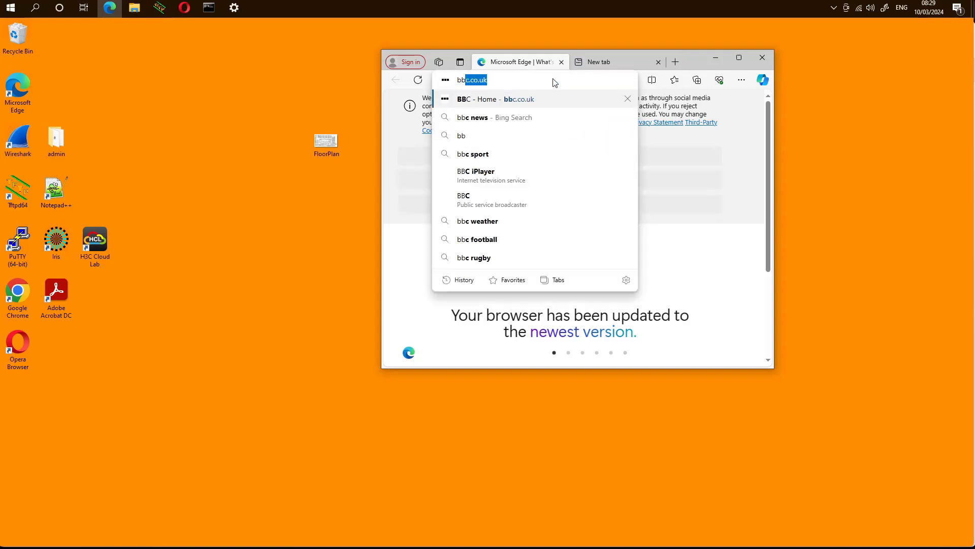
key(Return)
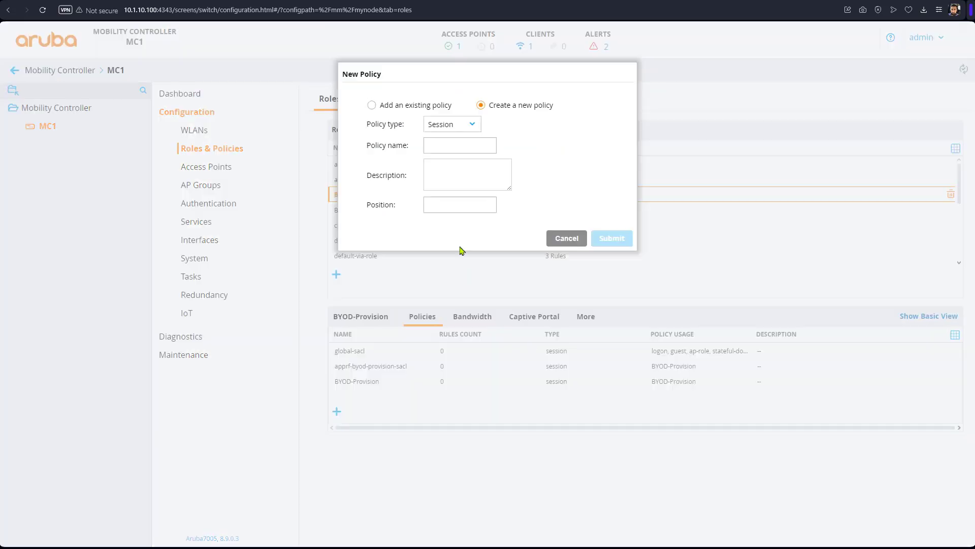
Step: Add the existing captiveportal session policy to BYOD-Provision and review the role's policy rules
click(388, 107)
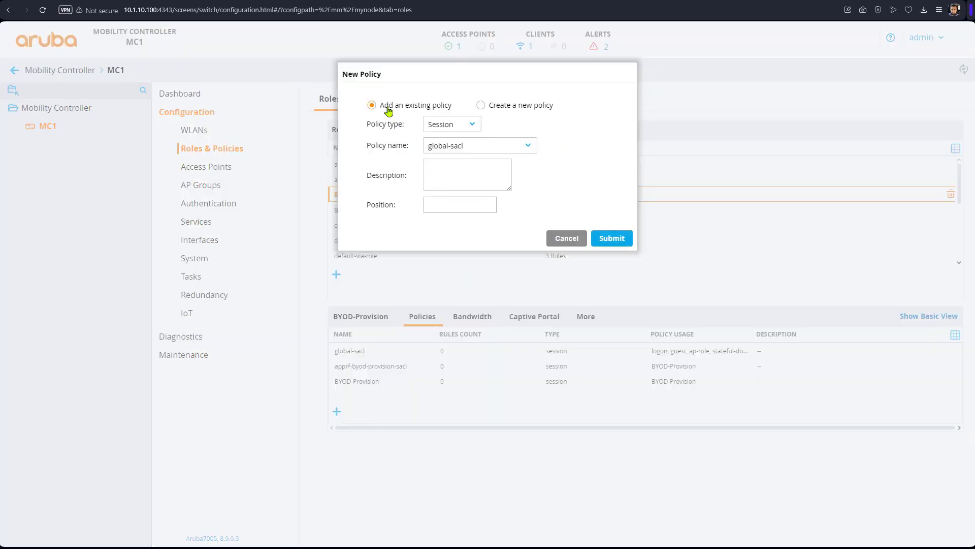
click(503, 148)
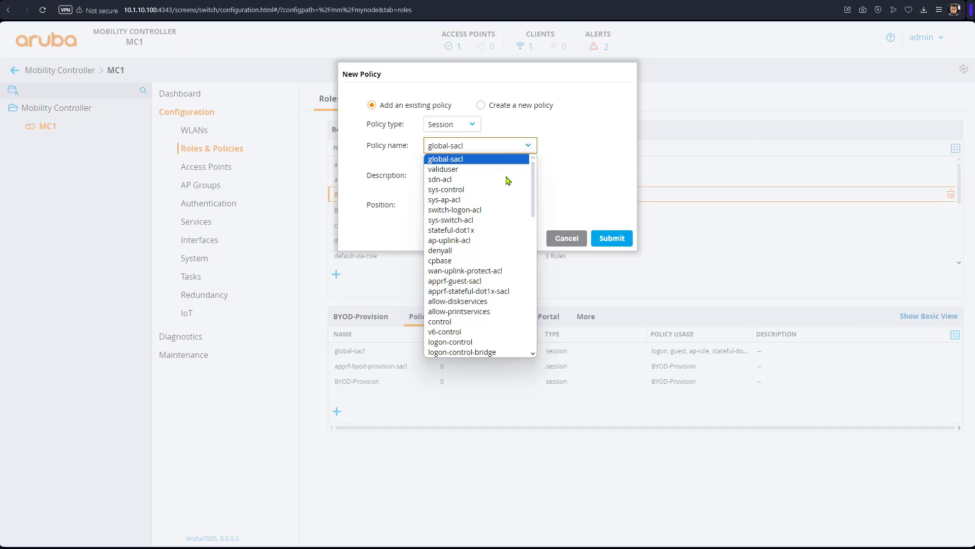
text(cap)
key(Return)
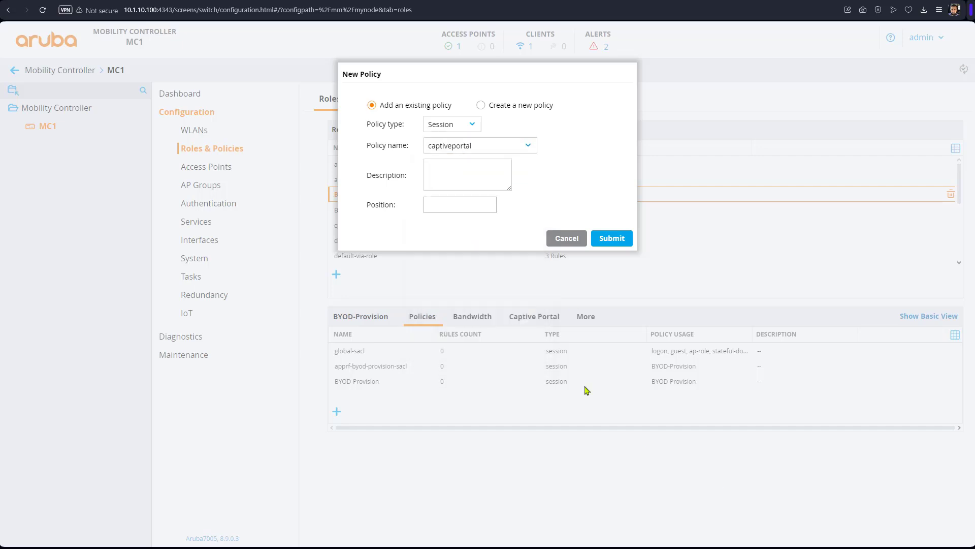
click(518, 146)
click(495, 351)
click(610, 239)
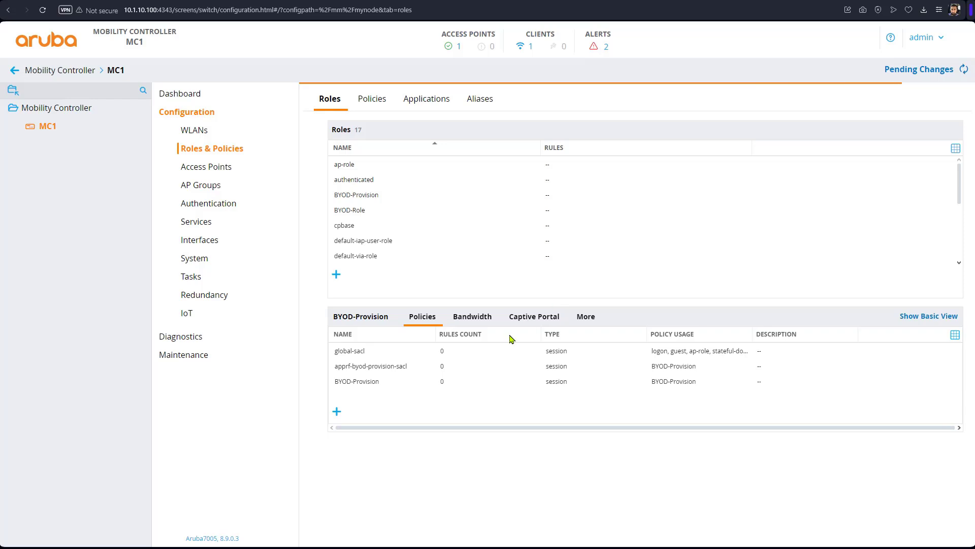
click(356, 385)
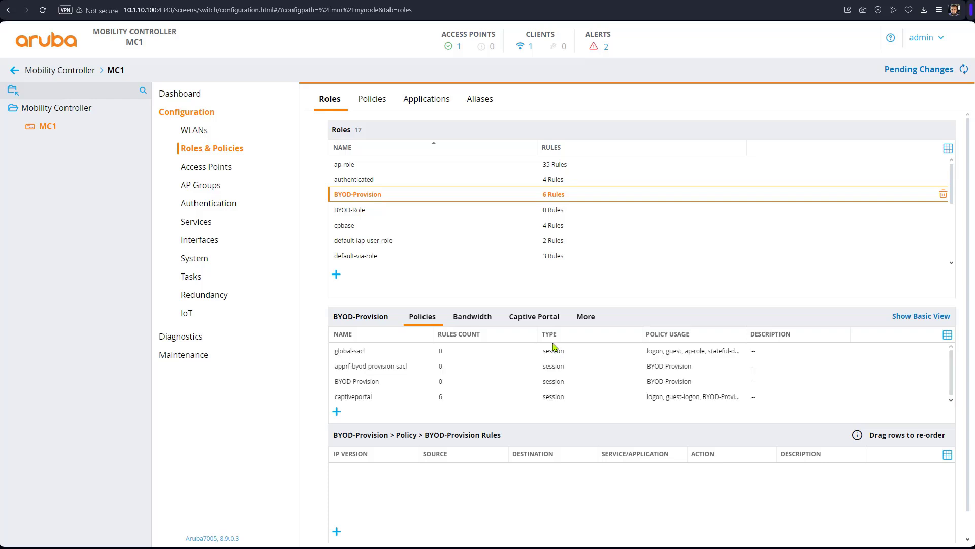
click(337, 412)
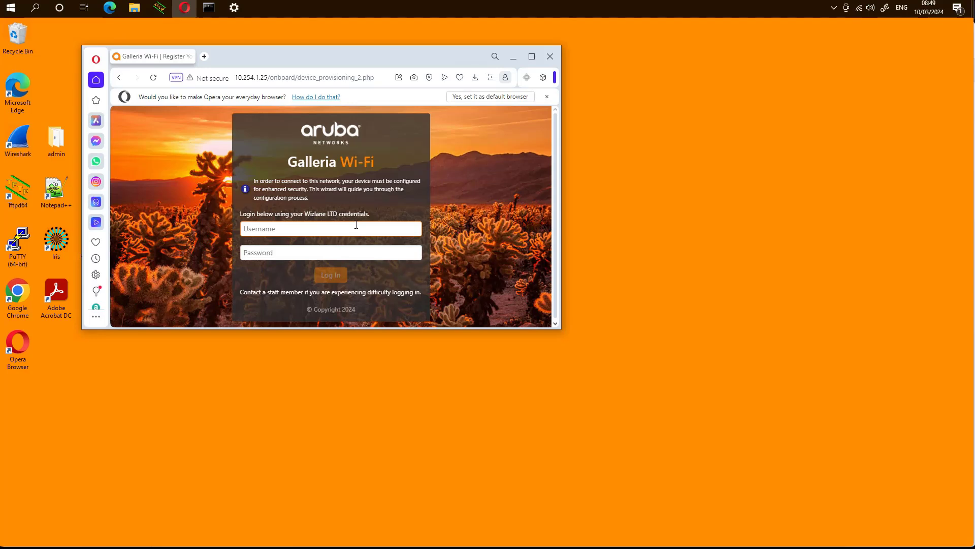
Step: Begin entering the test user's username on the Galleria Wi-Fi onboarding login page
text(test1)
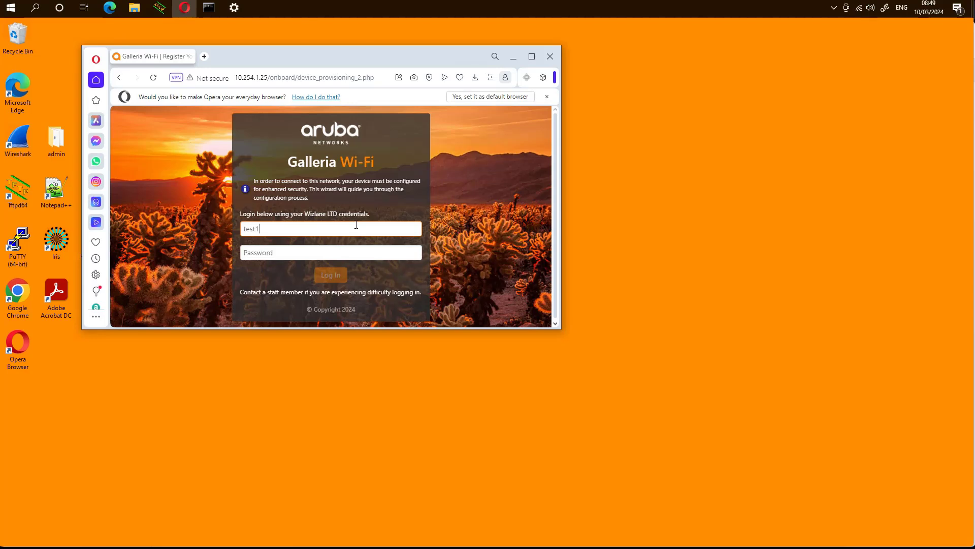
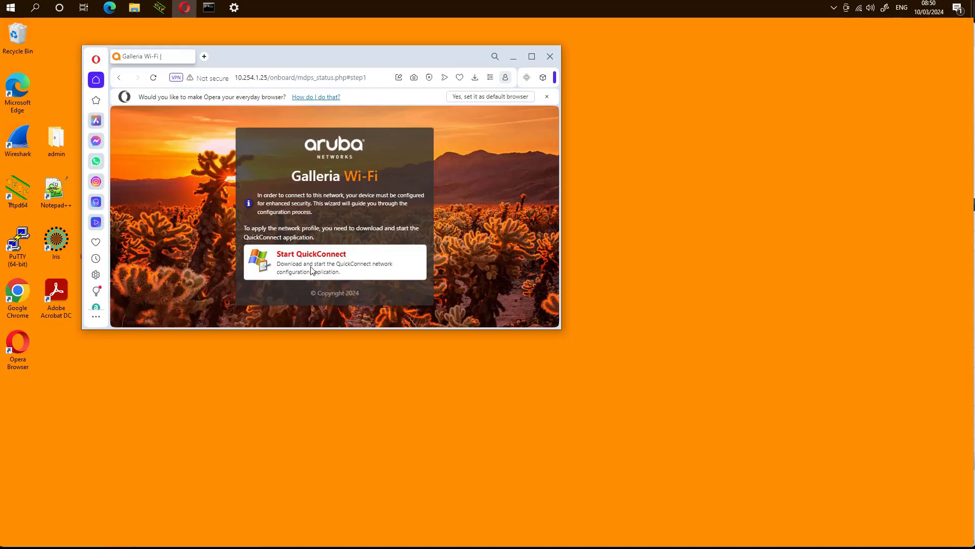
Step: Start QuickConnect and save the ArubaQuickConnect installer to the Downloads folder
click(311, 268)
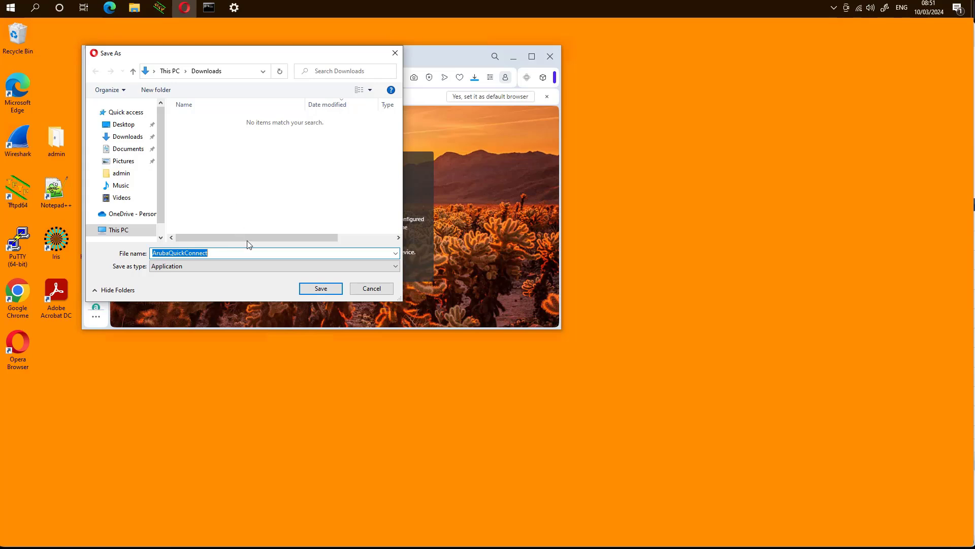
click(308, 289)
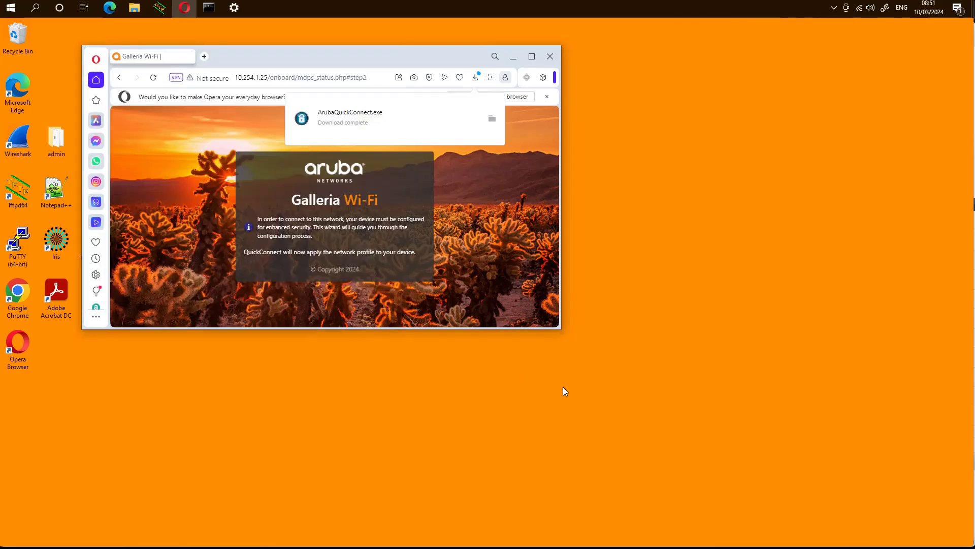
Step: Run the downloaded ArubaQuickConnect from the Downloads folder, approving the administrator prompt
click(491, 119)
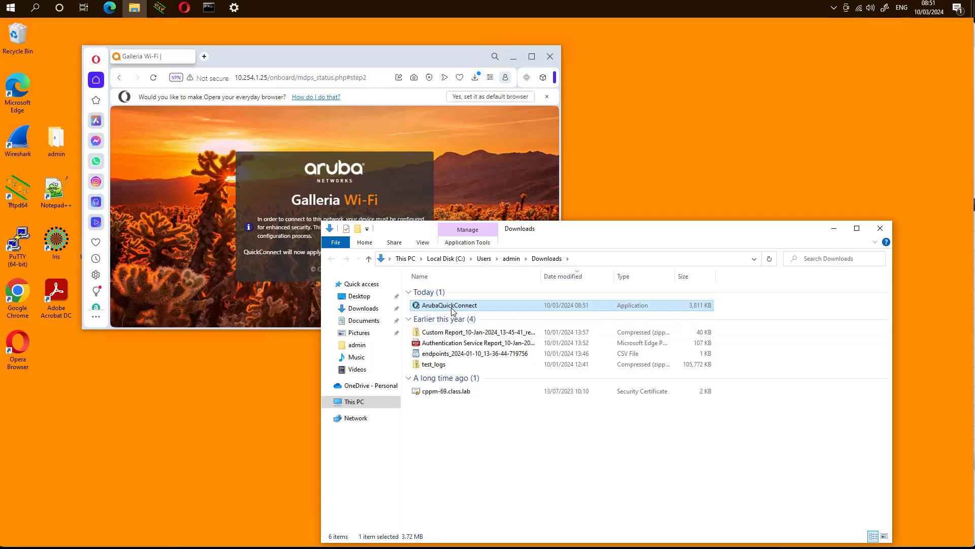
double_click(453, 306)
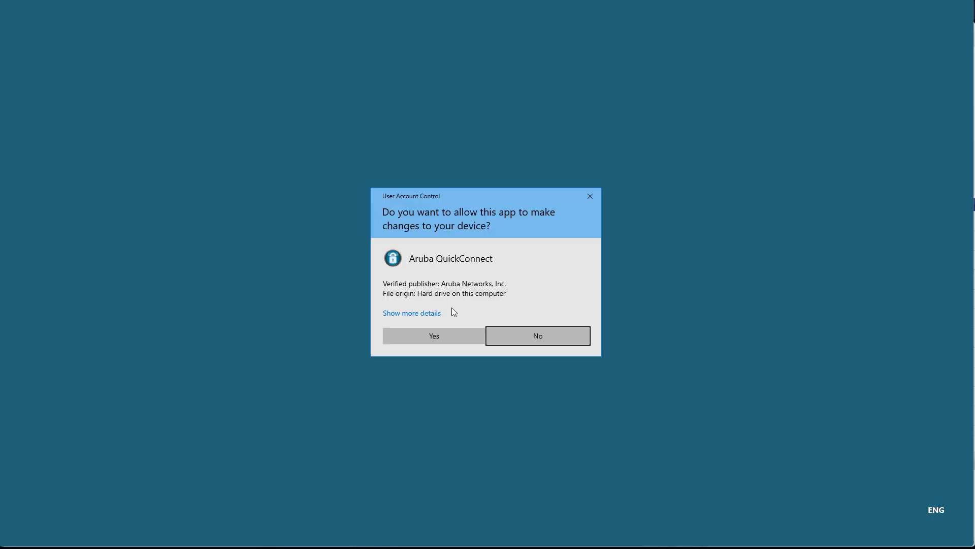
click(433, 341)
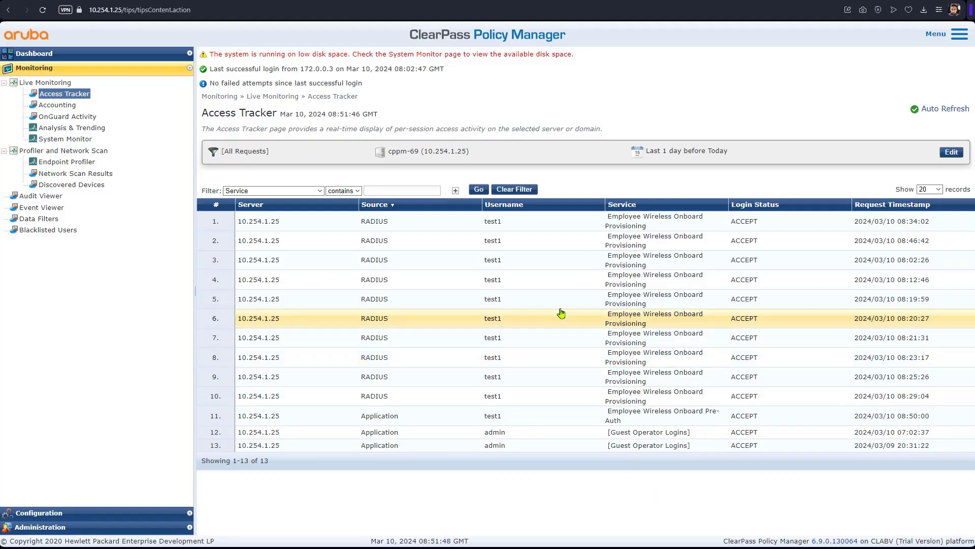
Step: Check the 08:34:02 request uses EAP-PEAP,EAP-MSCHAPv2, then advance the Onboard Wizard to configuring
click(463, 222)
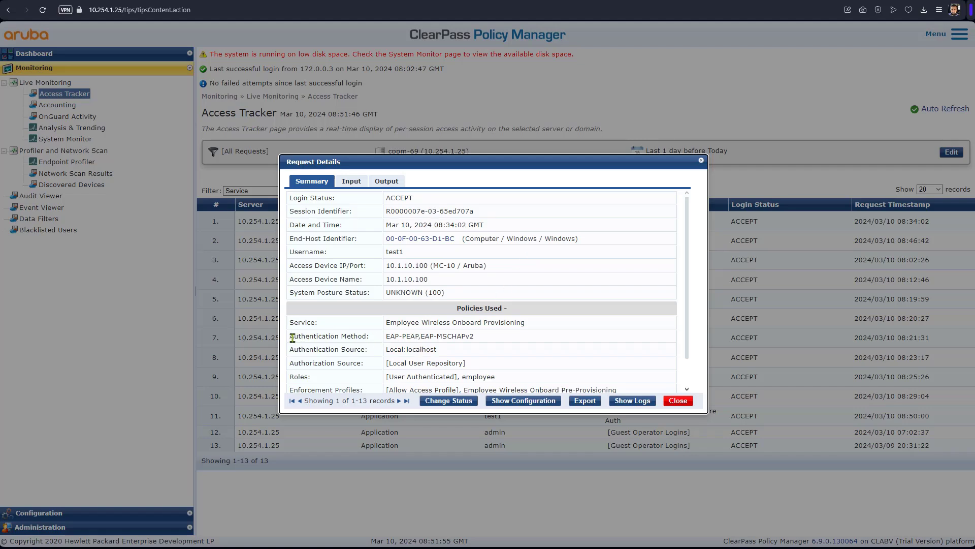
drag(289, 336, 483, 343)
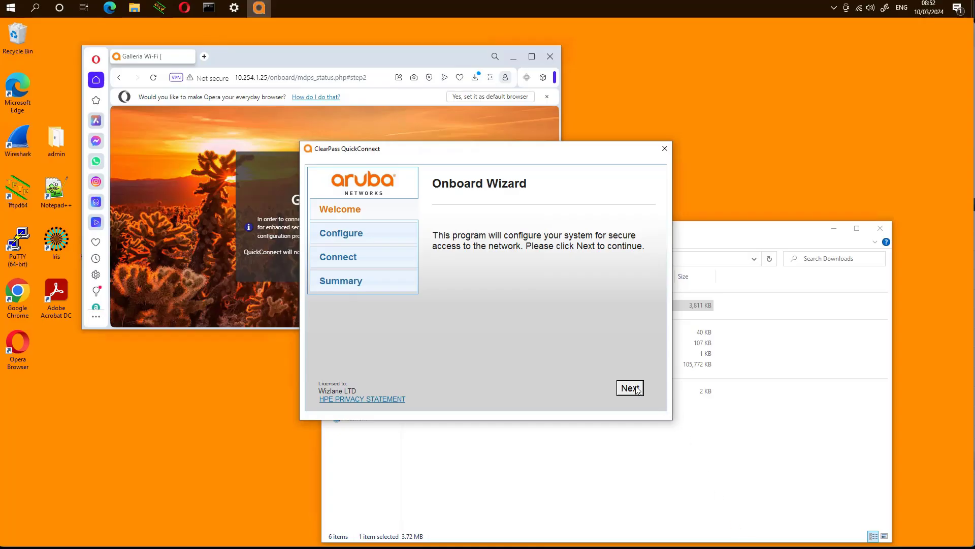
click(636, 388)
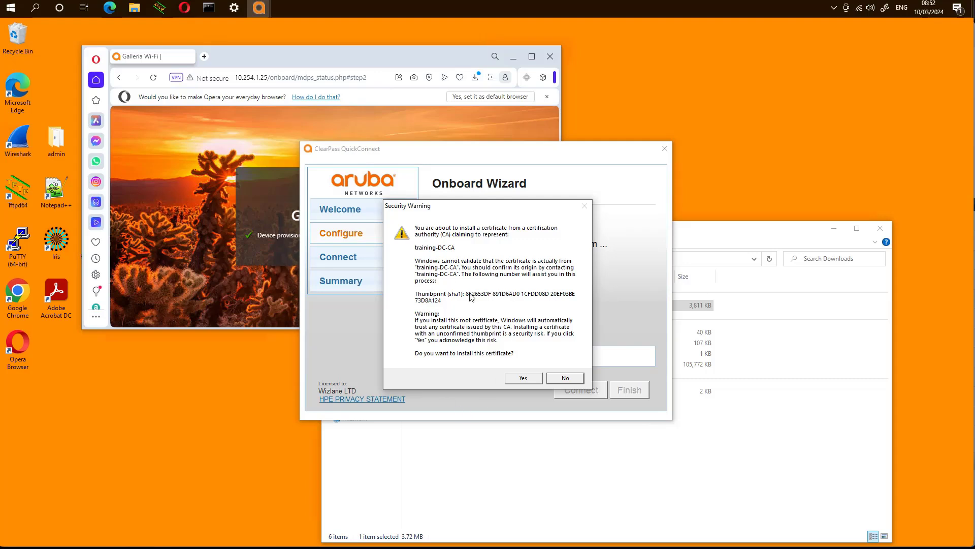
Step: Accept the training-DC-CA and both Aruba Networks Training Lab certificates, then connect to secure-1
click(528, 379)
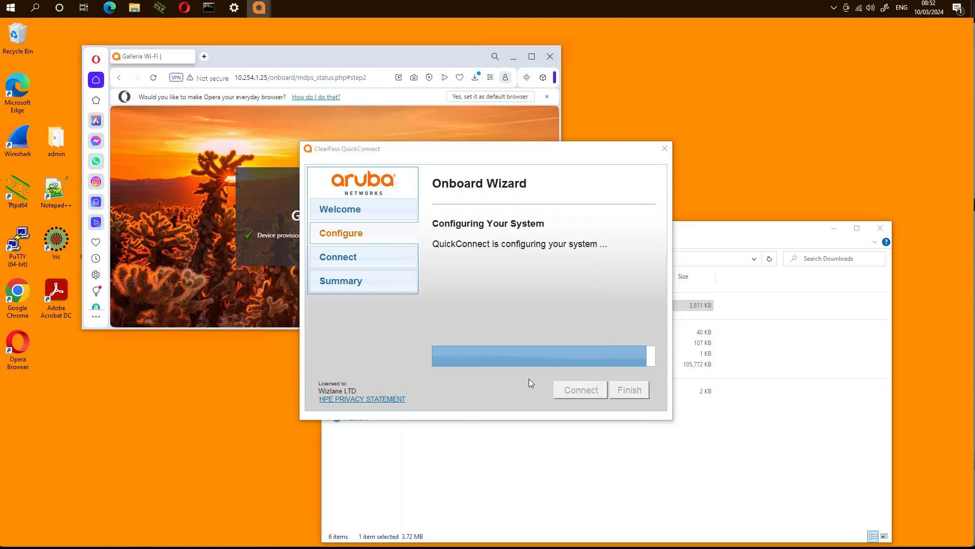
click(526, 383)
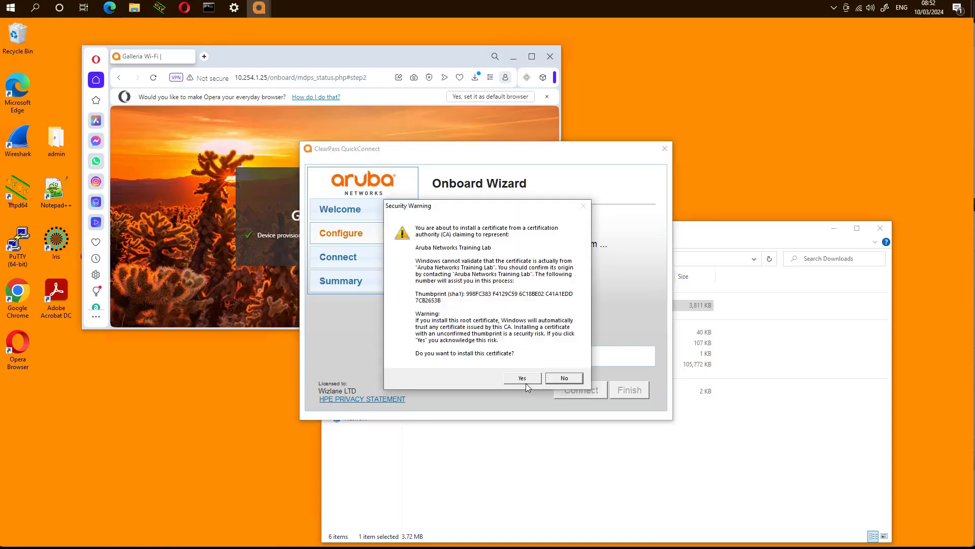
click(525, 383)
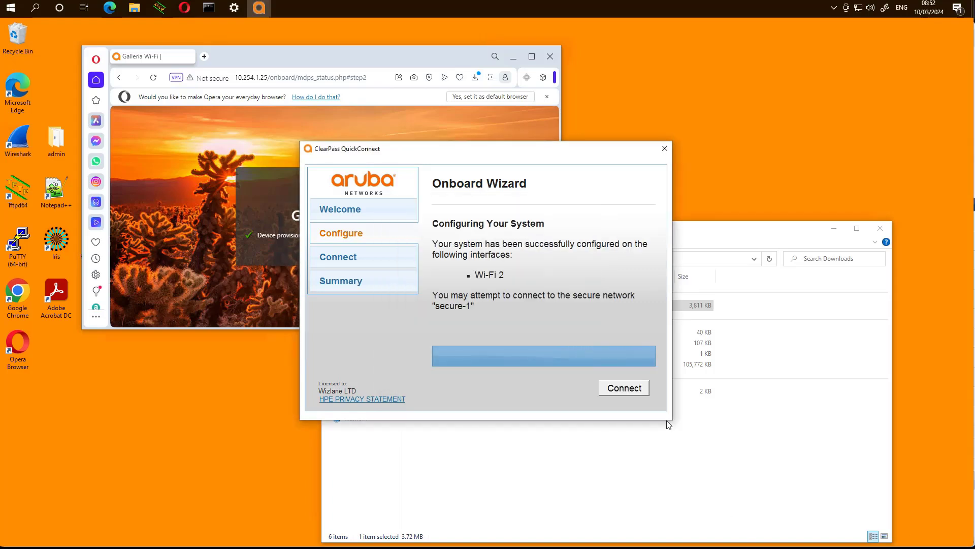
click(628, 390)
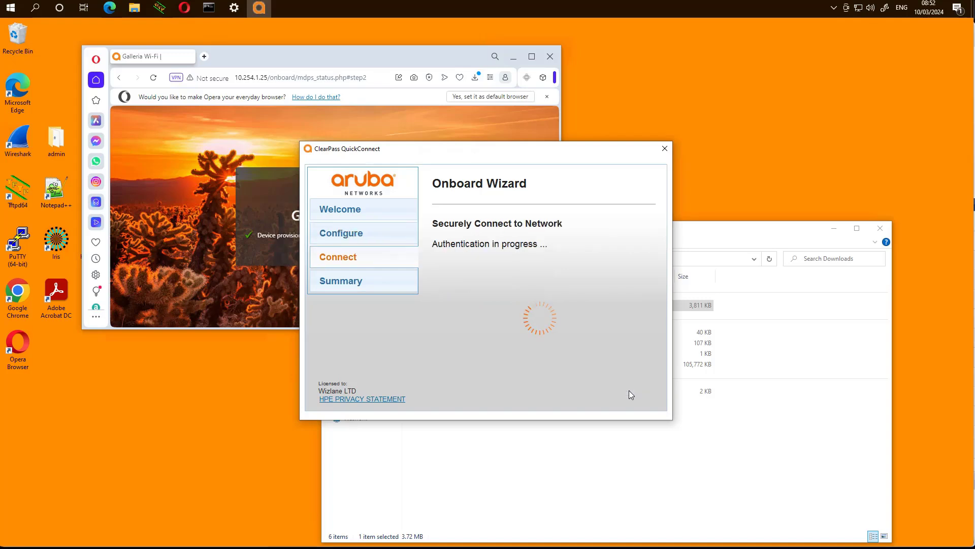